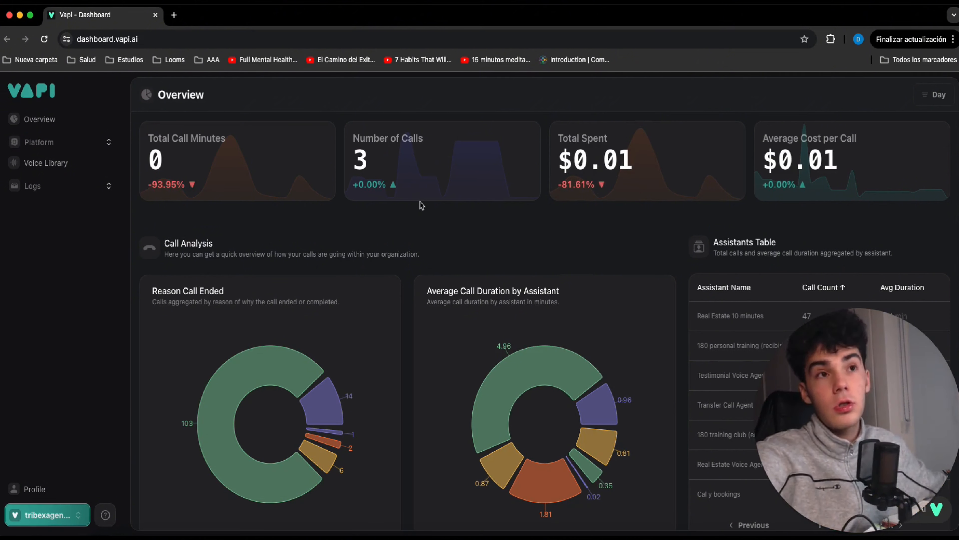
# Open the Create assistant endpoint in Vapi's API documentation.
pyautogui.click(96, 144)
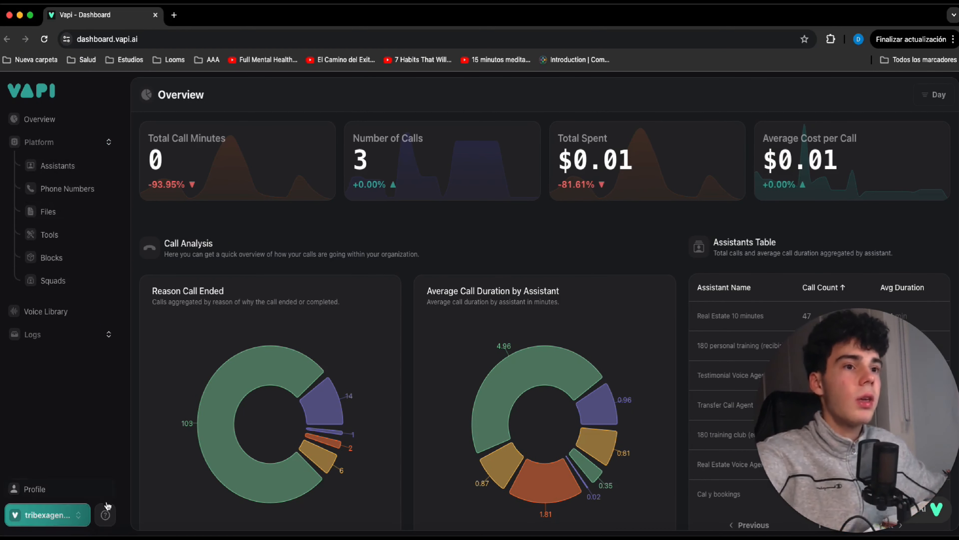
pyautogui.click(108, 520)
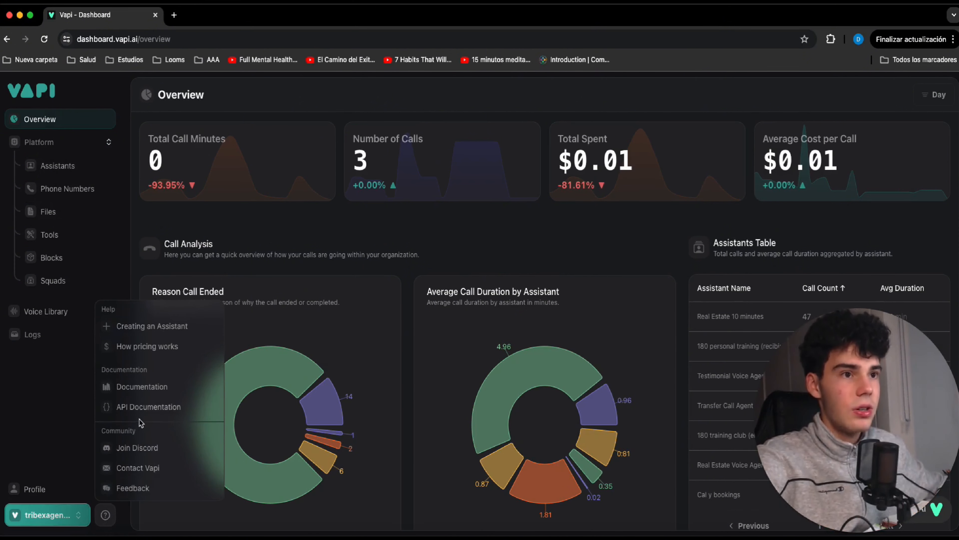
pyautogui.click(144, 407)
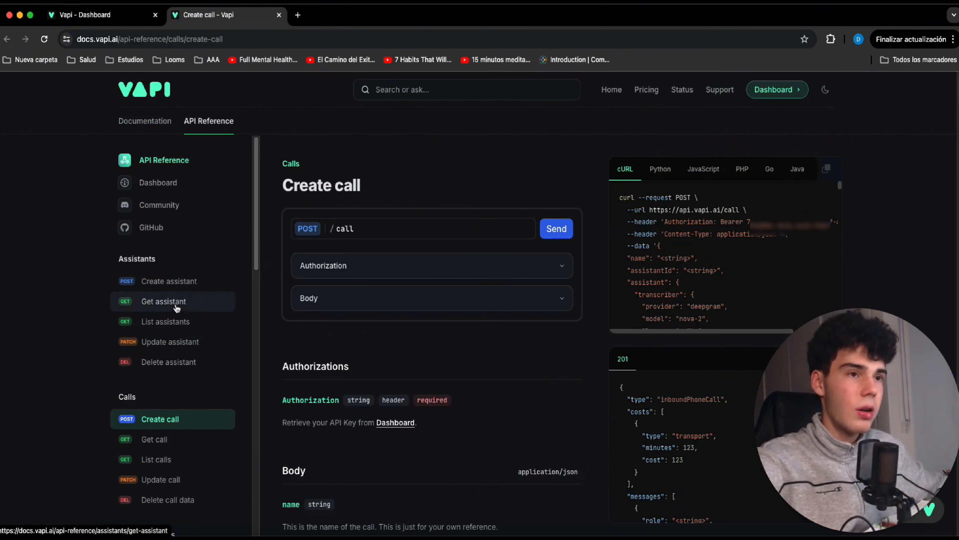
pyautogui.click(180, 287)
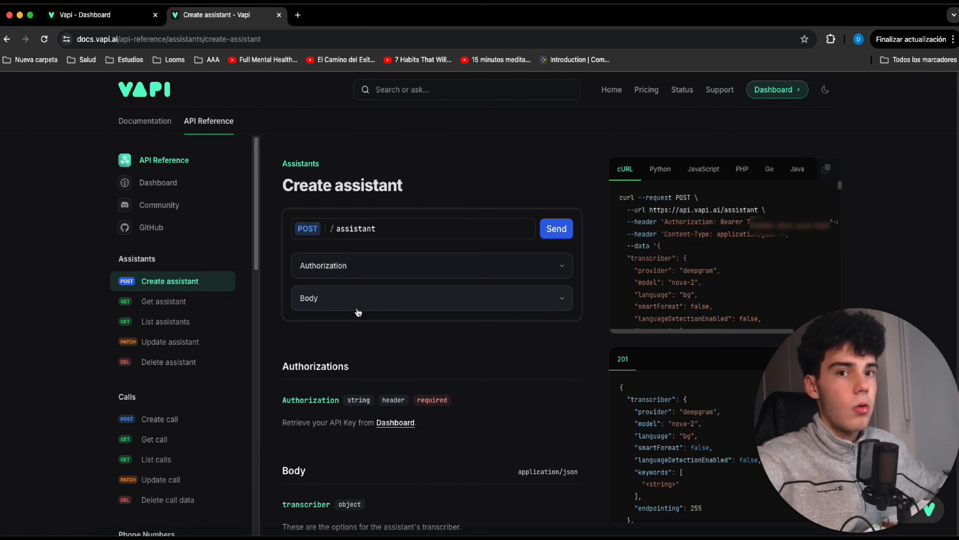
# Expand the request body of the Create assistant endpoint and look through its transcriber and model parameters.
pyautogui.click(396, 298)
pyautogui.scroll(-5, 406, 331)
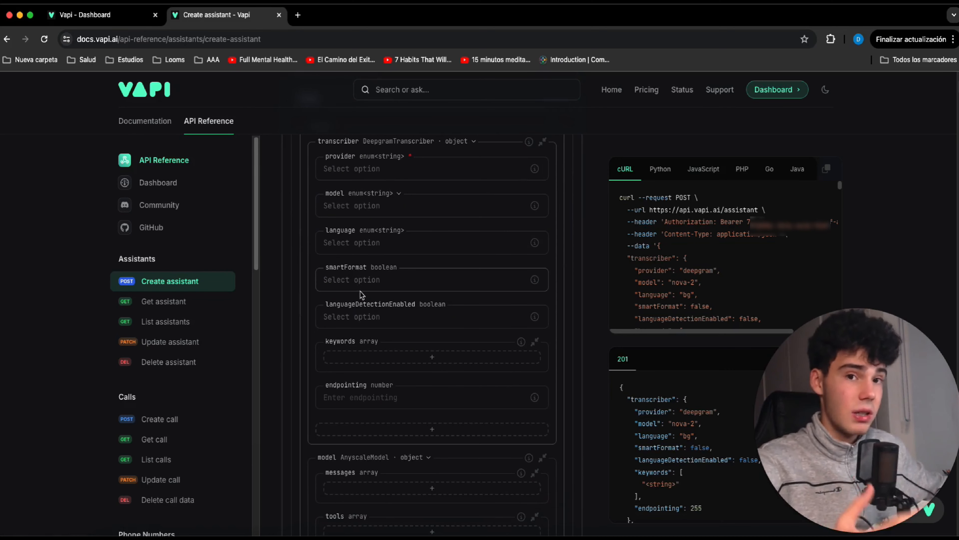
pyautogui.scroll(4, 360, 295)
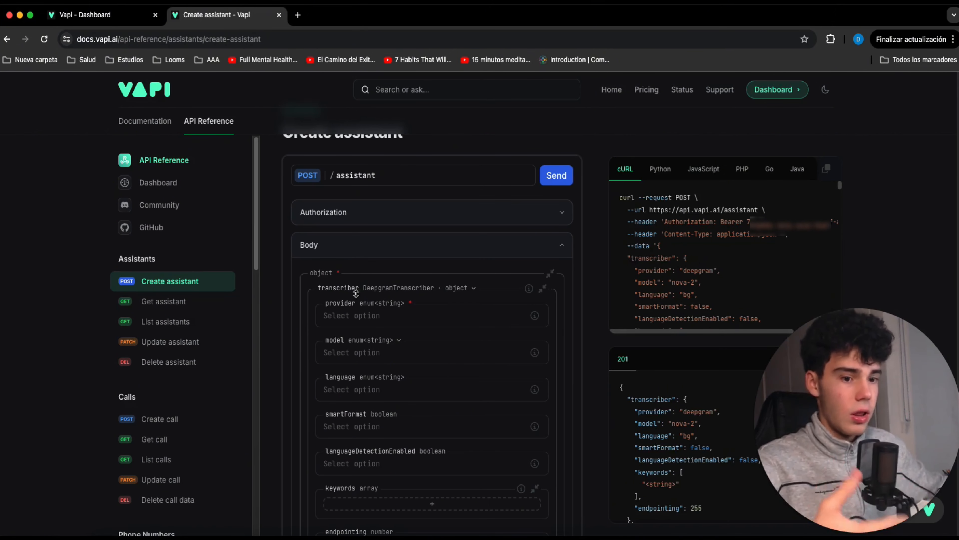
pyautogui.scroll(-1, 361, 318)
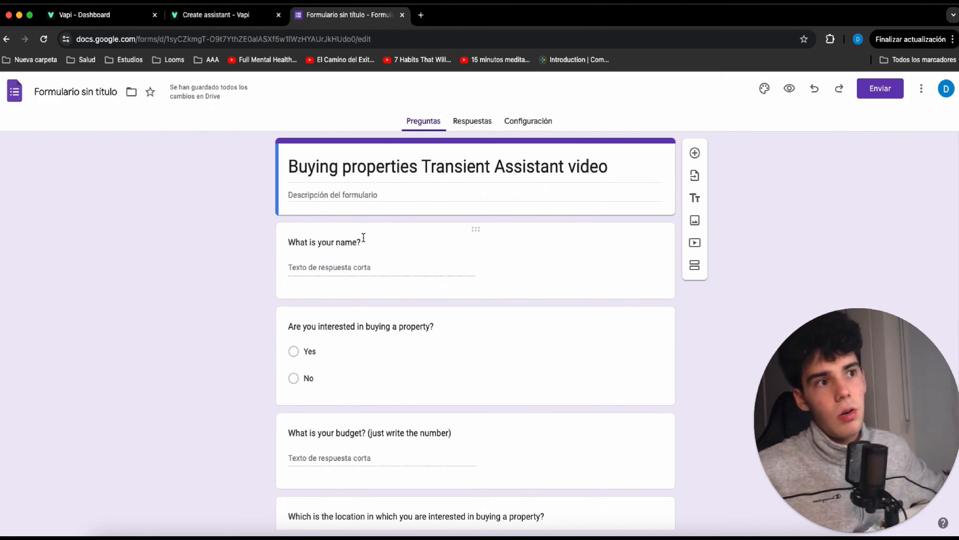
# Review the questions in the Buying properties Transient Assistant video form and return to the Create assistant reference.
pyautogui.scroll(-4, 415, 279)
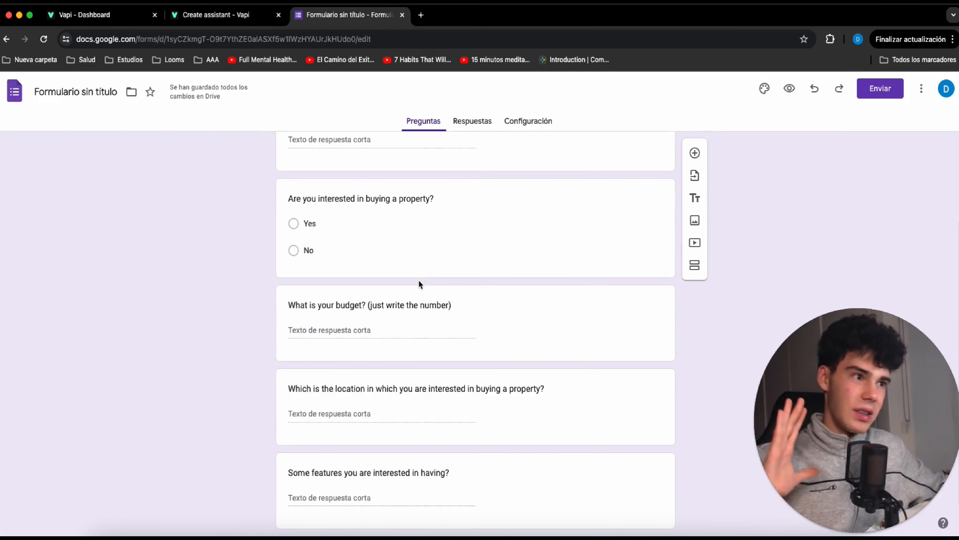
pyautogui.scroll(-1, 393, 282)
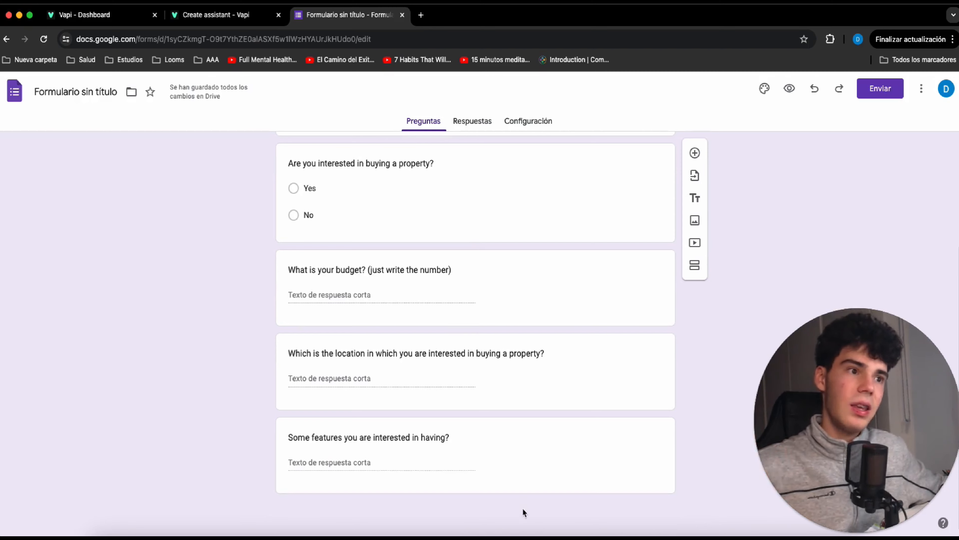
pyautogui.click(238, 16)
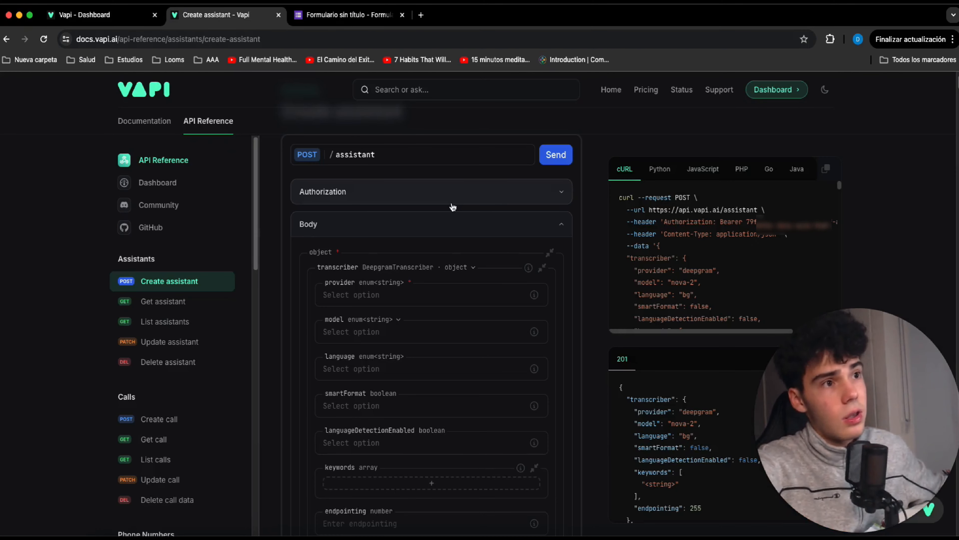
# Configure the transcriber with provider deepgram, model nova-2 and language en.
pyautogui.click(441, 295)
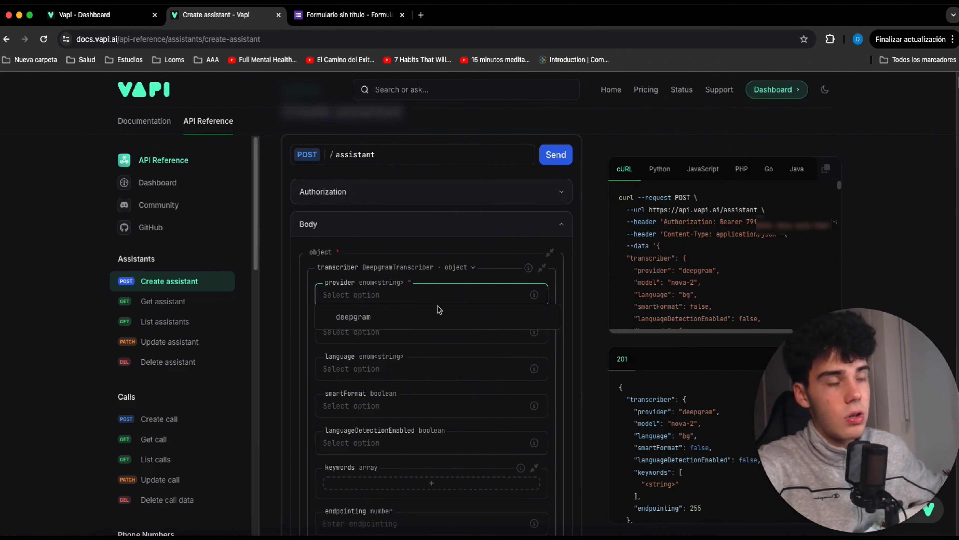
pyautogui.click(443, 316)
pyautogui.click(422, 328)
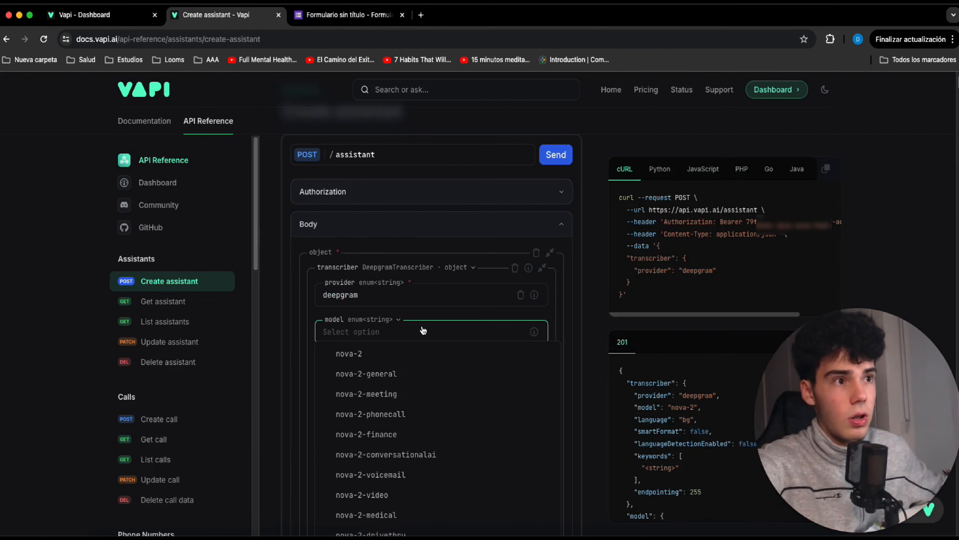
pyautogui.scroll(-1, 422, 328)
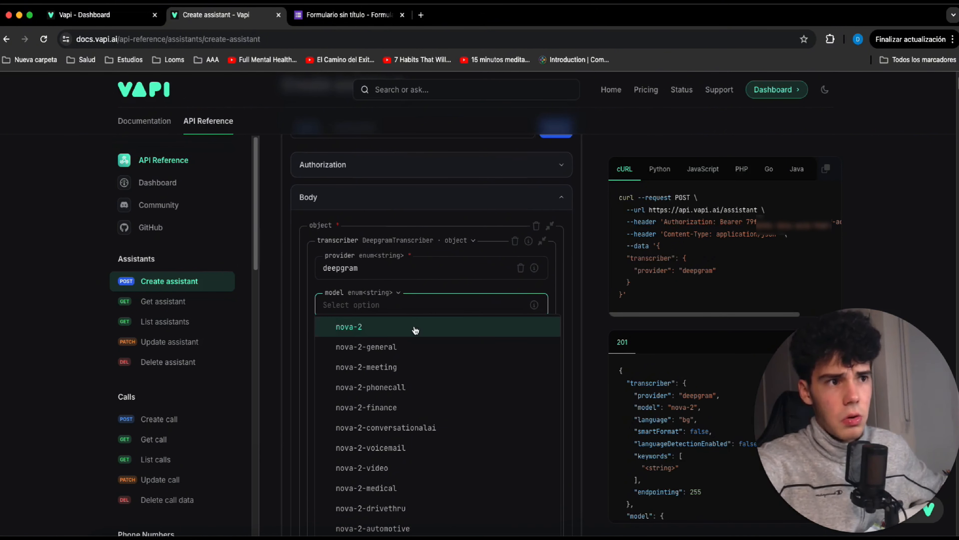
pyautogui.click(414, 327)
pyautogui.click(405, 346)
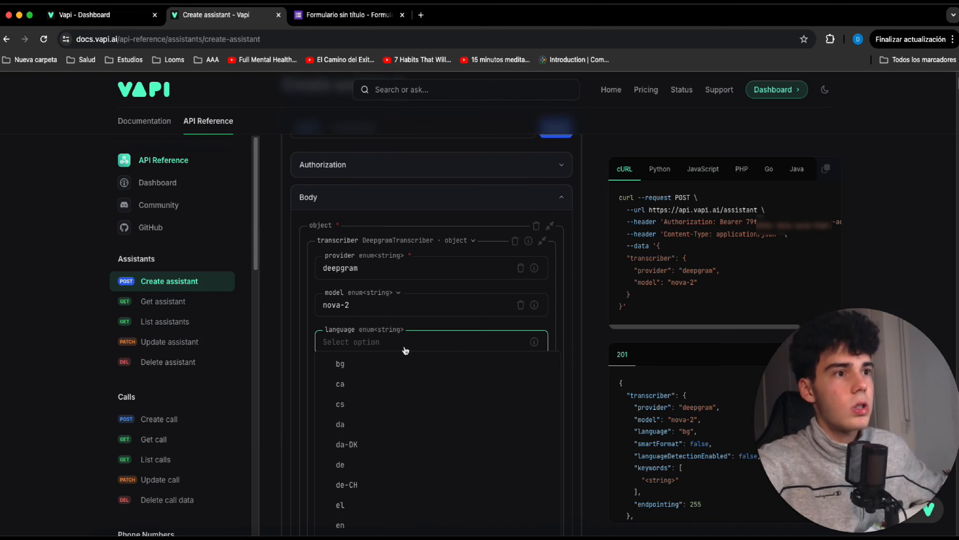
pyautogui.scroll(-3, 417, 378)
pyautogui.click(414, 446)
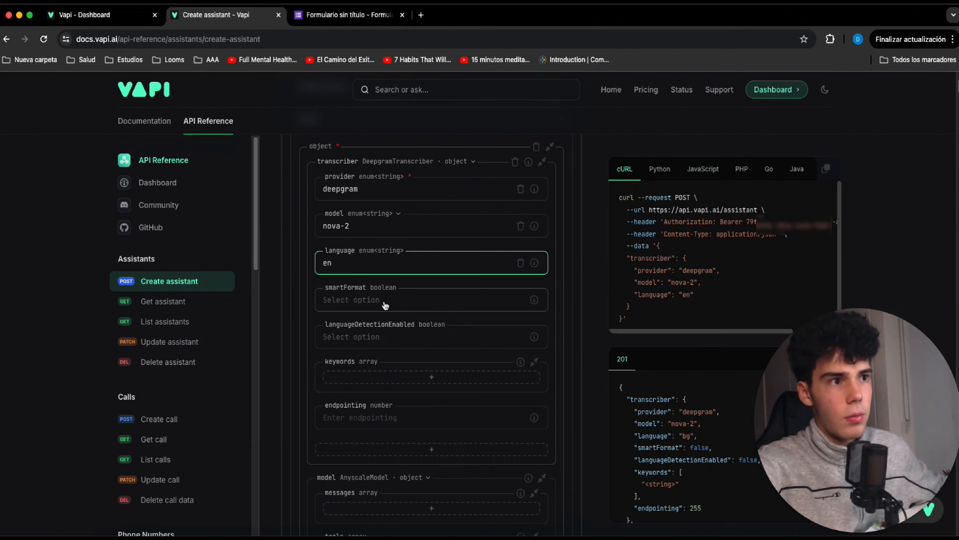
# Configure the assistant's model object as OpenAIModel with provider openai and model gpt-4o-mini.
pyautogui.scroll(-3, 385, 305)
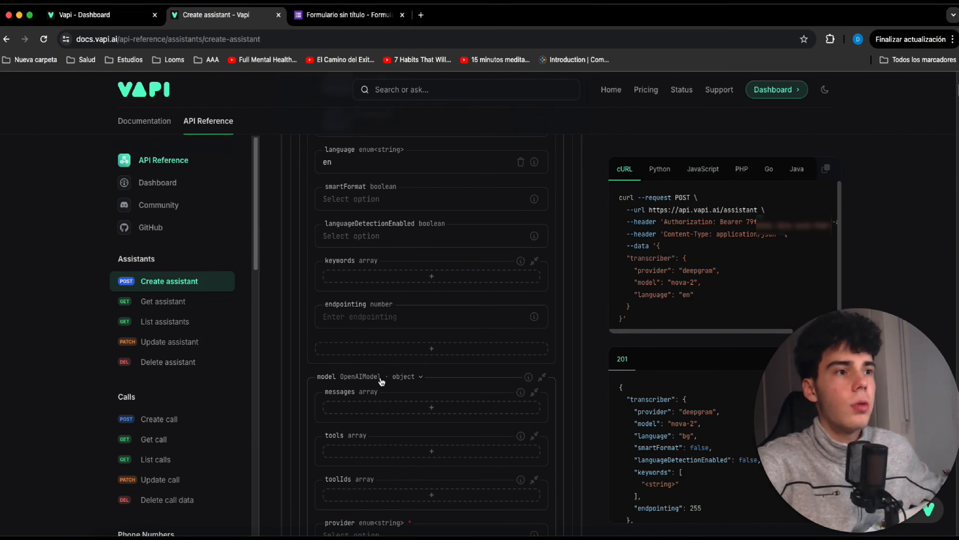
pyautogui.click(376, 376)
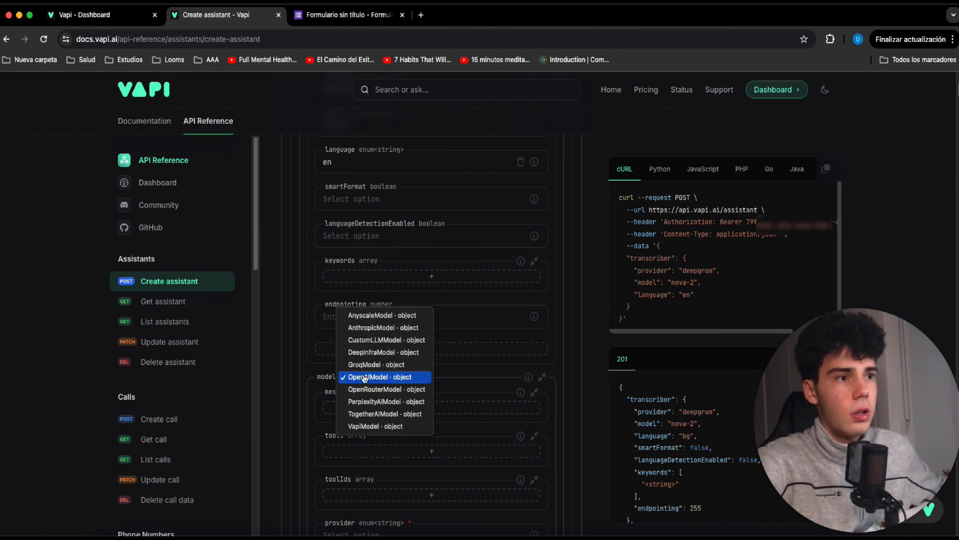
pyautogui.click(421, 378)
pyautogui.scroll(-5, 422, 379)
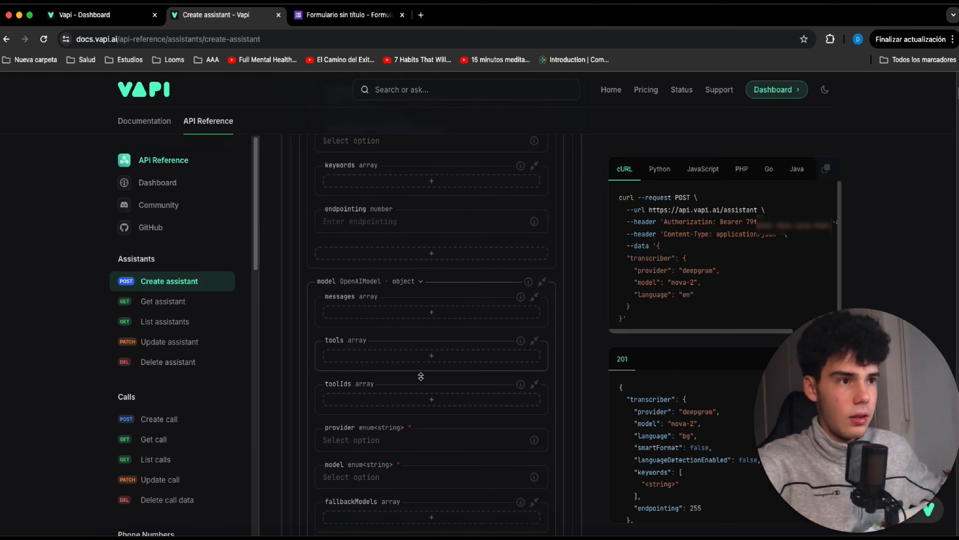
pyautogui.click(429, 378)
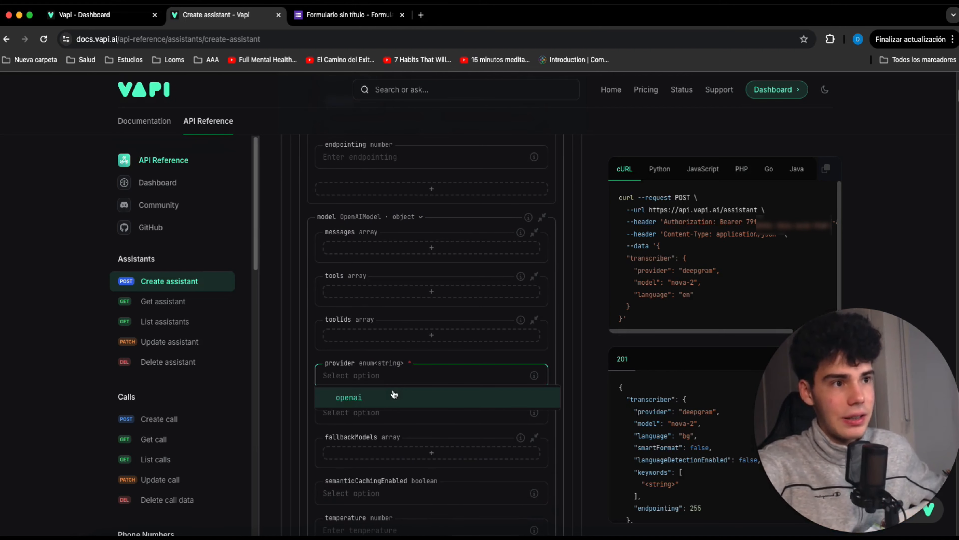
pyautogui.click(394, 394)
pyautogui.click(405, 413)
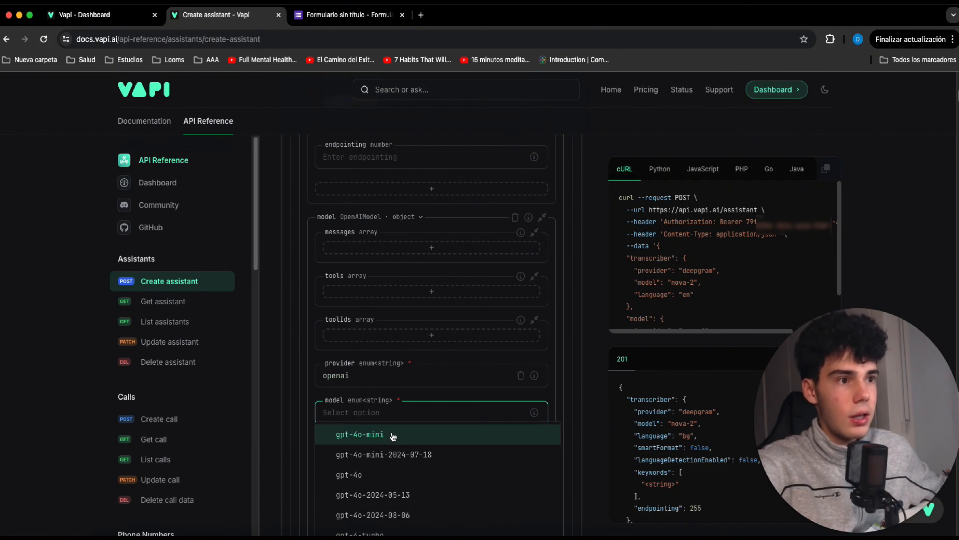
pyautogui.scroll(-1, 393, 436)
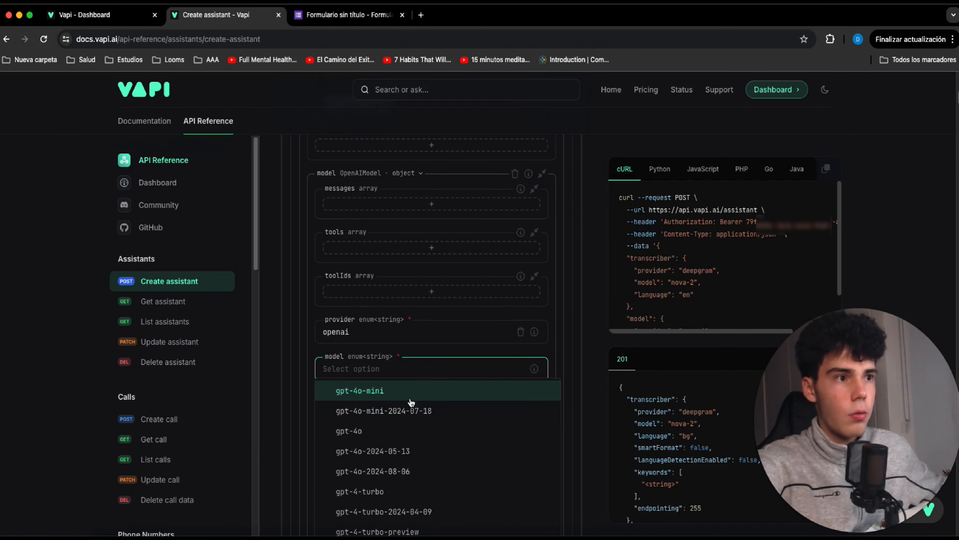
pyautogui.click(428, 390)
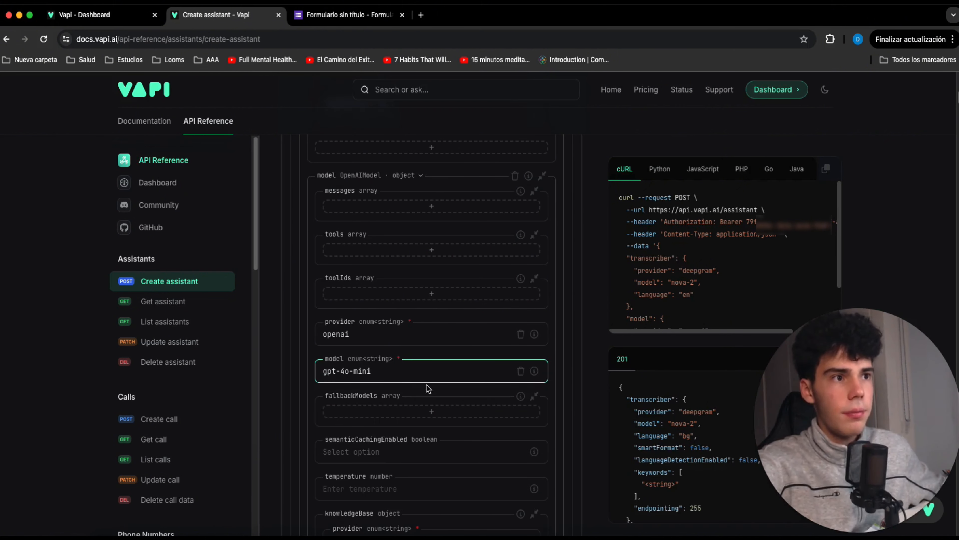
# Add a message to the OpenAI model with the role system and paste the assistant's prompt as its content.
pyautogui.click(398, 214)
pyautogui.click(388, 233)
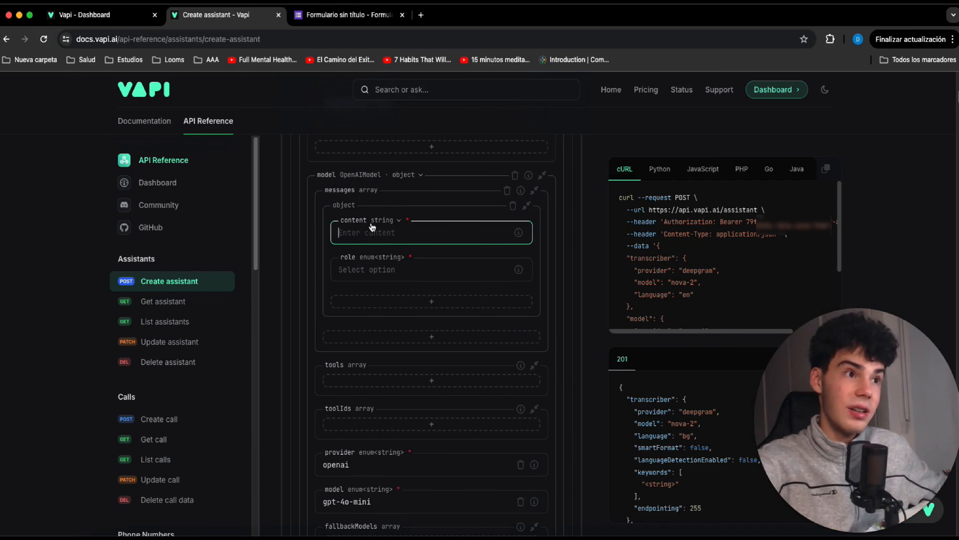
pyautogui.click(408, 269)
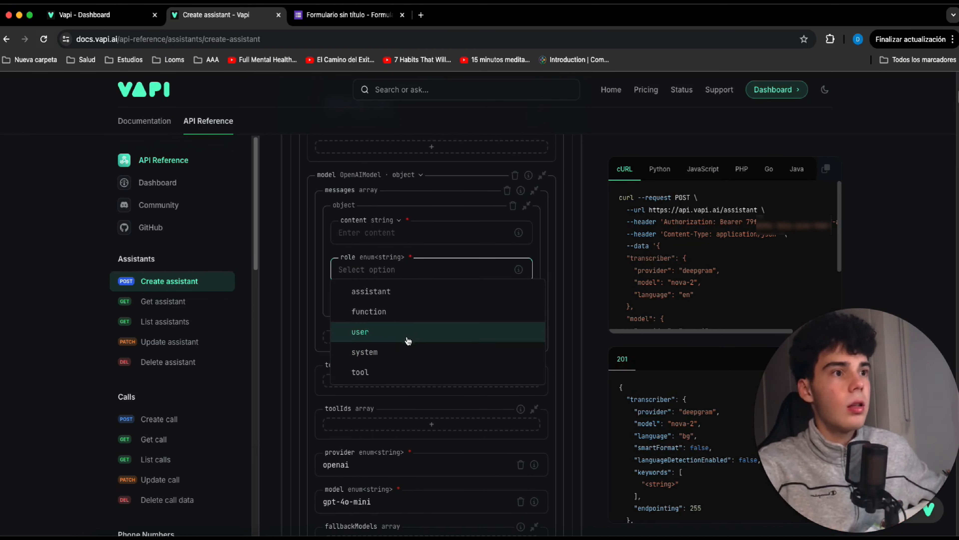
pyautogui.click(408, 351)
pyautogui.click(397, 231)
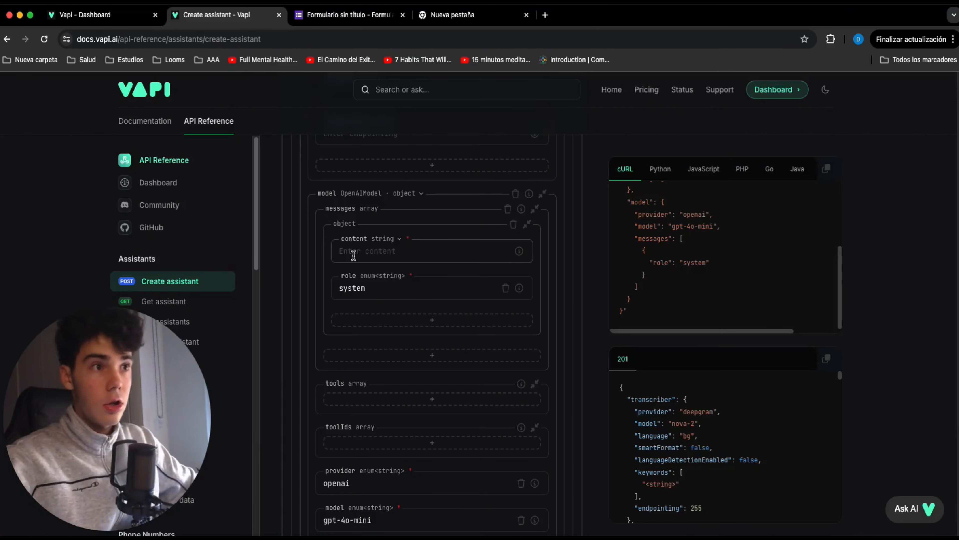
pyautogui.click(353, 254)
pyautogui.press('super+v')
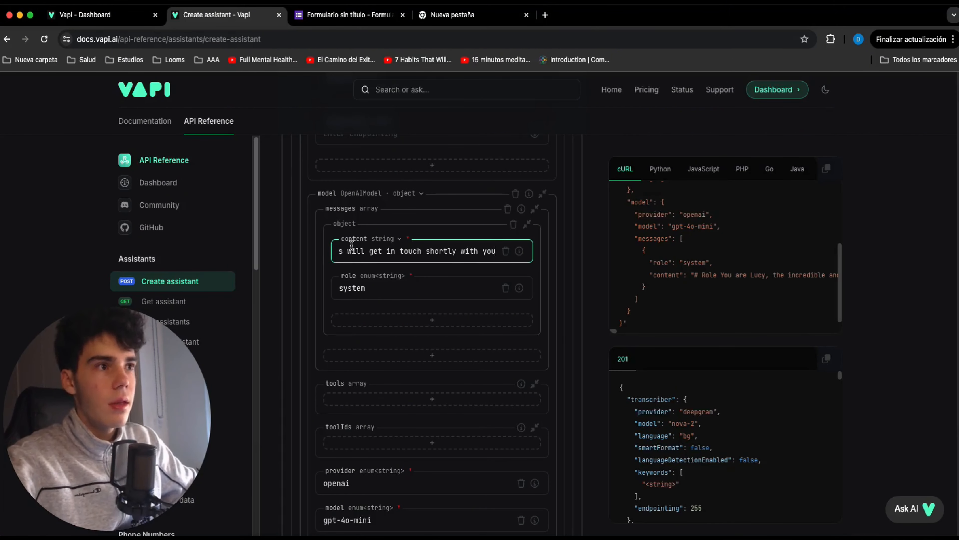
pyautogui.click(591, 270)
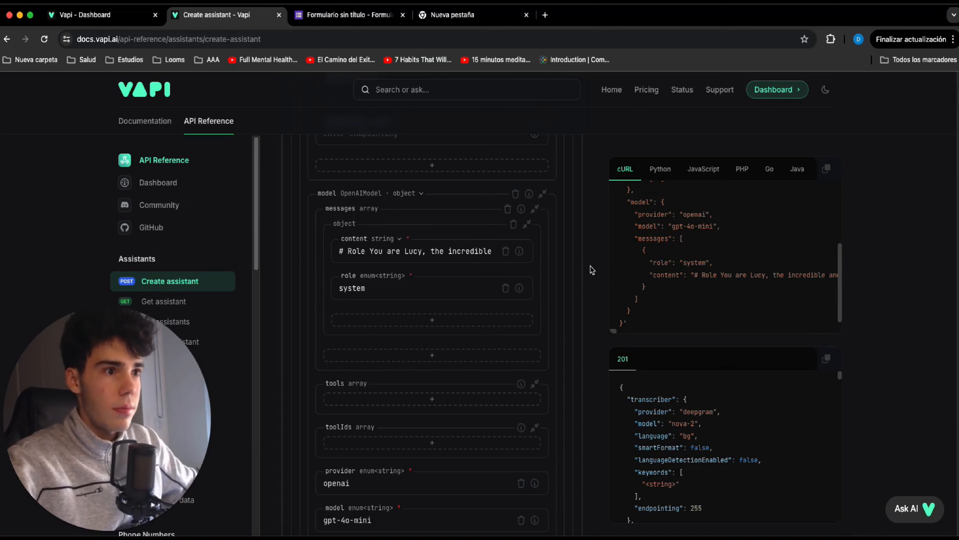
# Set the OpenAI model's temperature to 0.2 and its maxTokens to 250.
pyautogui.scroll(-5, 438, 284)
pyautogui.scroll(-2, 437, 283)
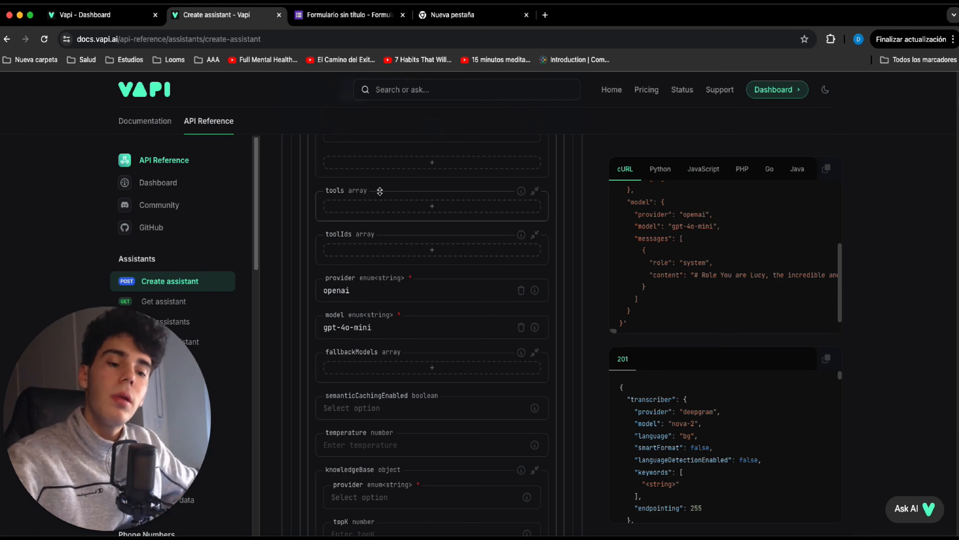
pyautogui.scroll(-4, 379, 191)
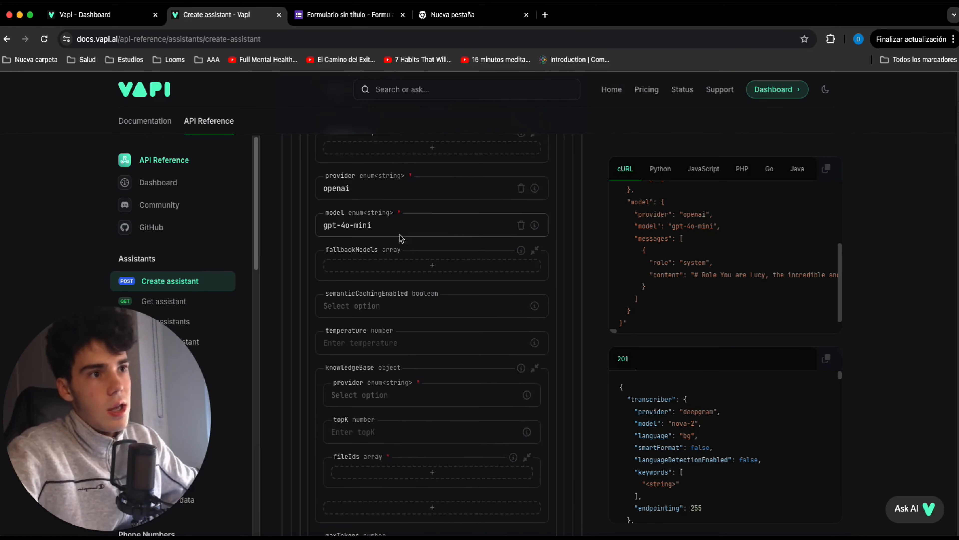
pyautogui.click(421, 294)
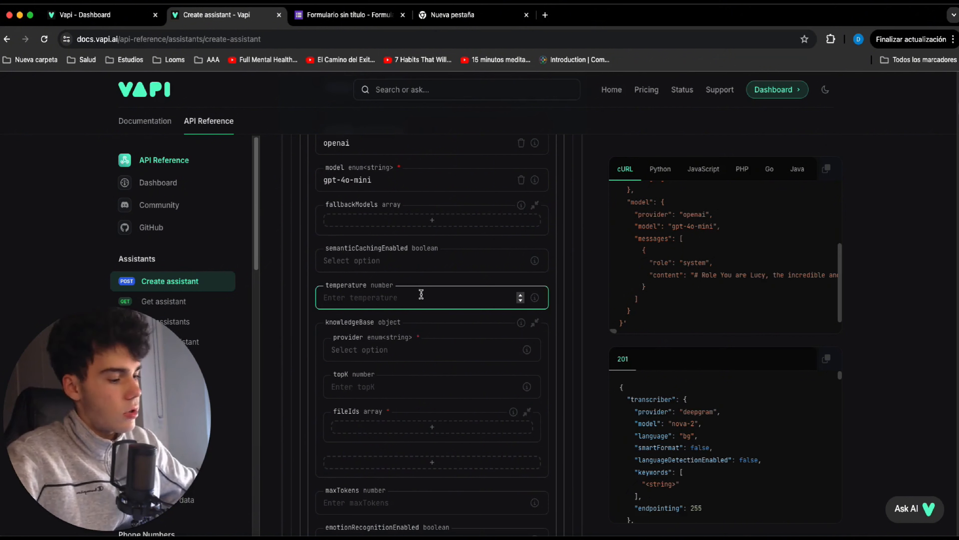
pyautogui.write('0.2')
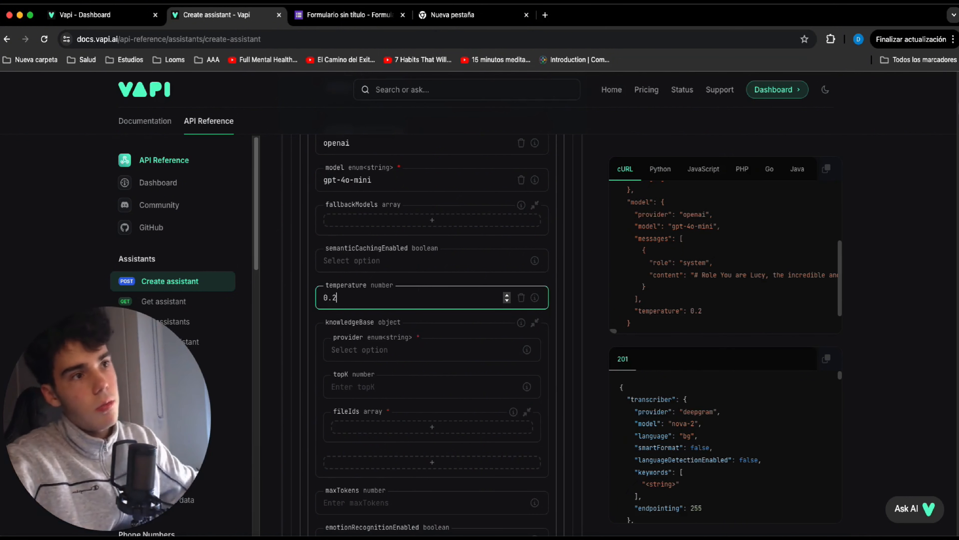
pyautogui.click(585, 299)
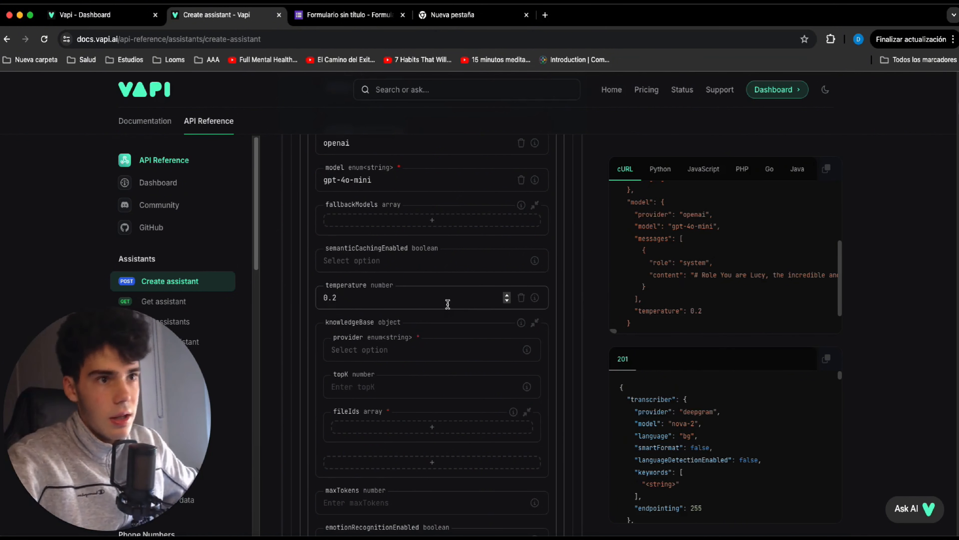
pyautogui.scroll(-5, 416, 329)
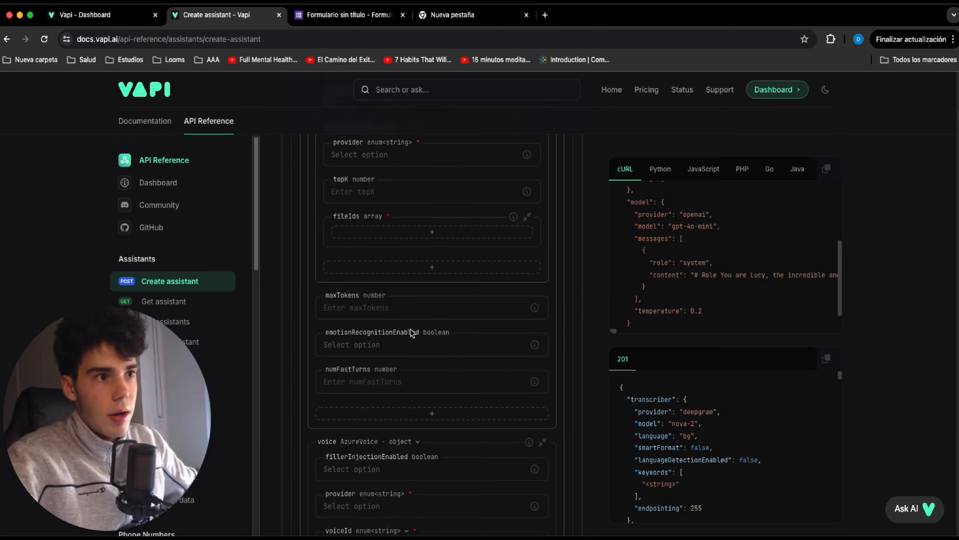
pyautogui.click(424, 301)
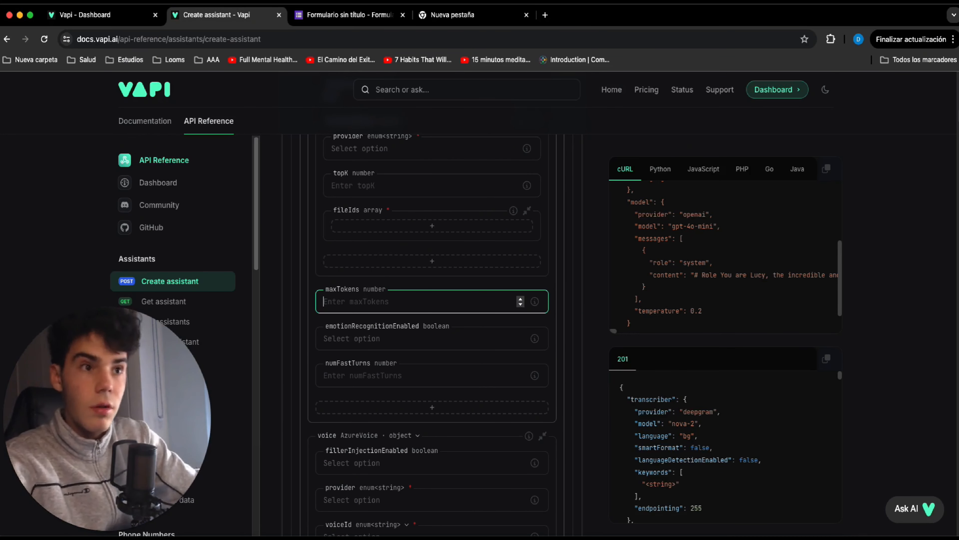
pyautogui.write('250')
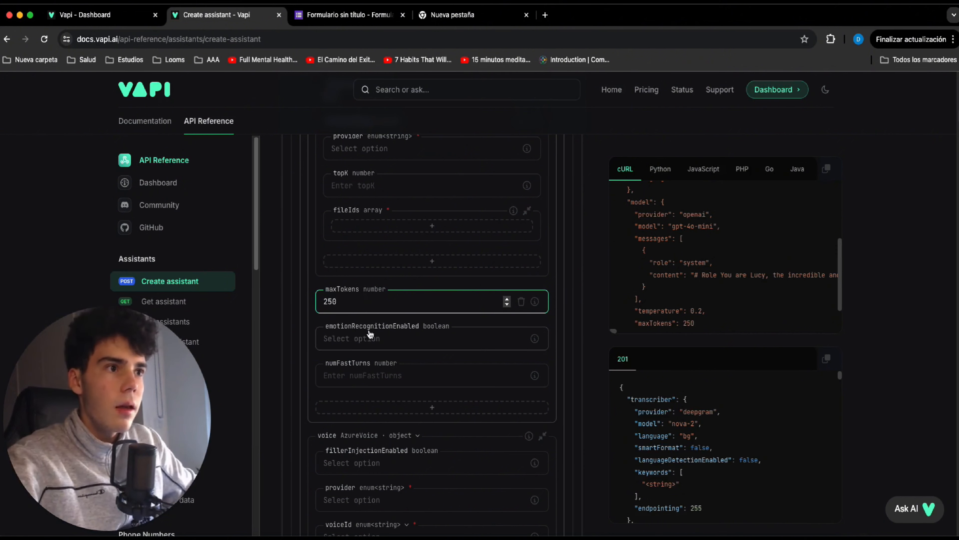
# Configure the assistant's voice object as ElevenLabsVoice with provider 11labs and voiceId sarah.
pyautogui.click(562, 331)
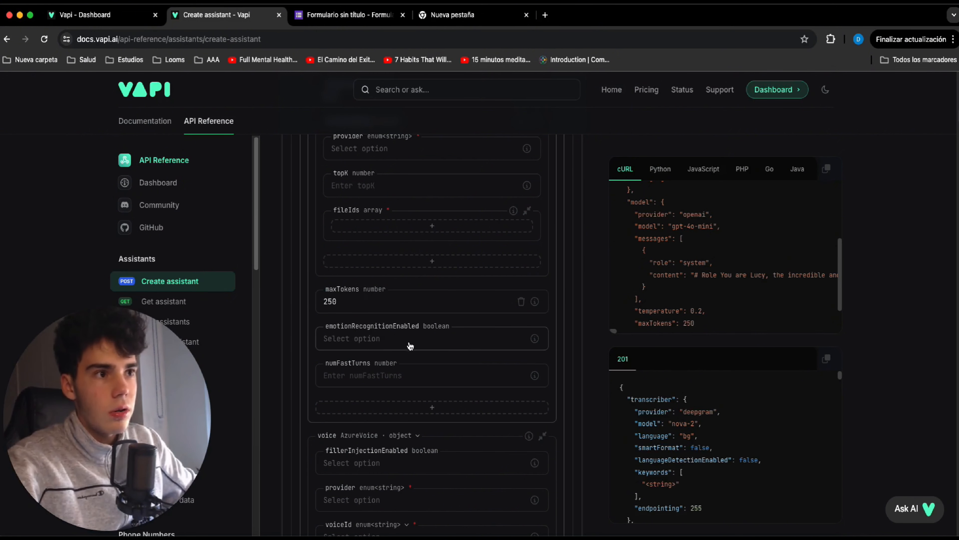
pyautogui.scroll(-3, 405, 337)
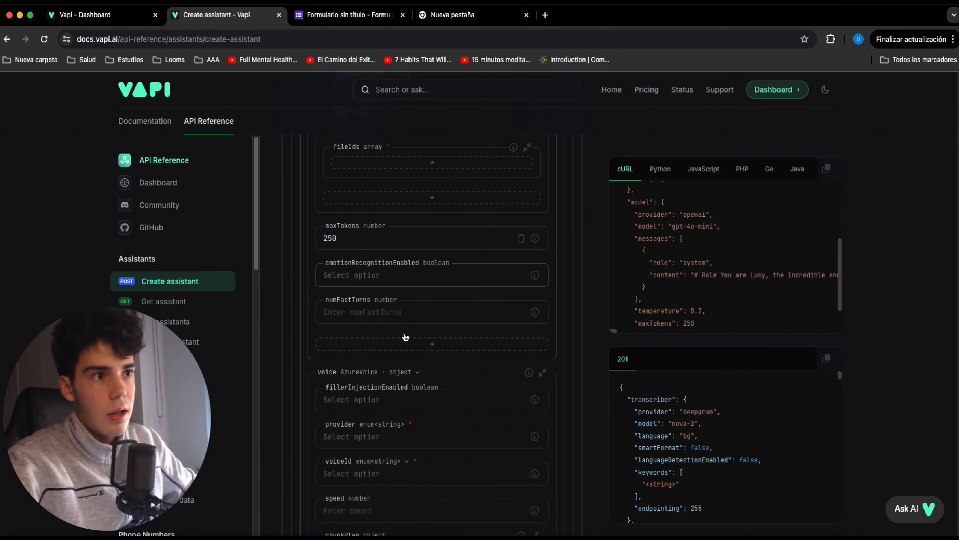
pyautogui.click(362, 308)
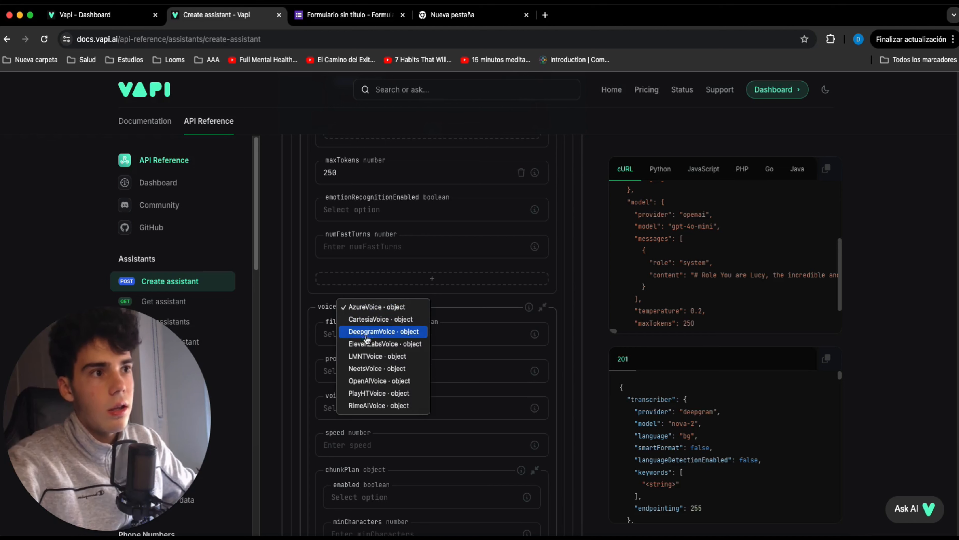
pyautogui.click(377, 349)
pyautogui.click(379, 366)
pyautogui.click(389, 394)
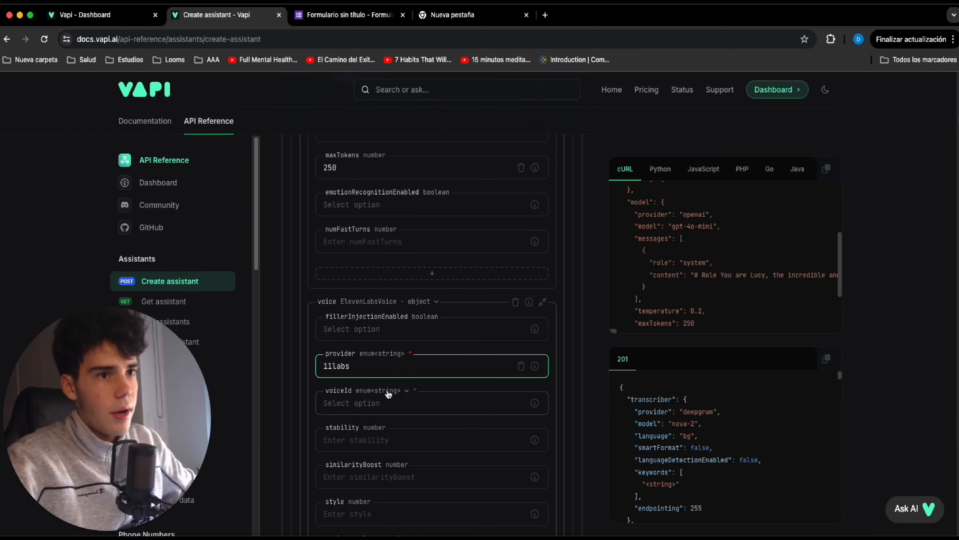
pyautogui.scroll(-2, 406, 401)
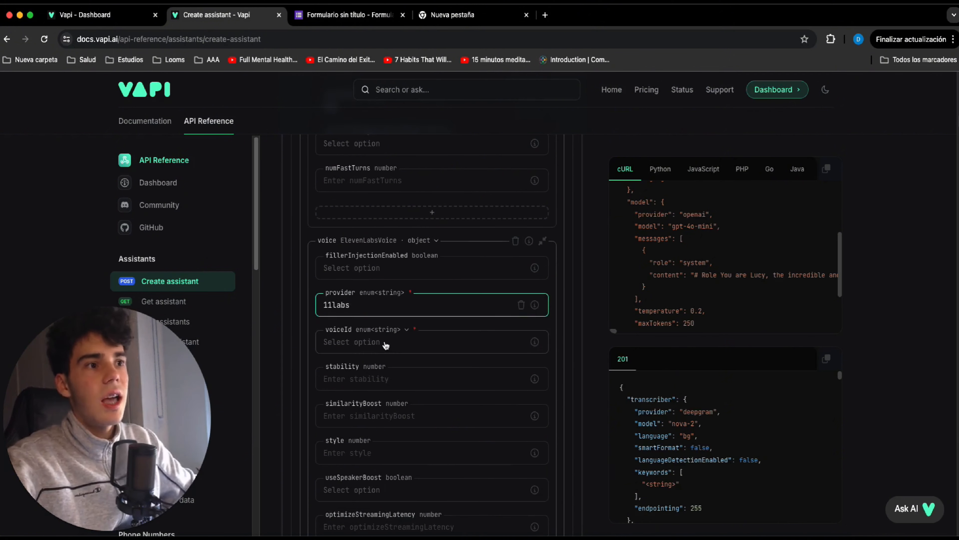
pyautogui.click(385, 342)
pyautogui.scroll(-1, 386, 342)
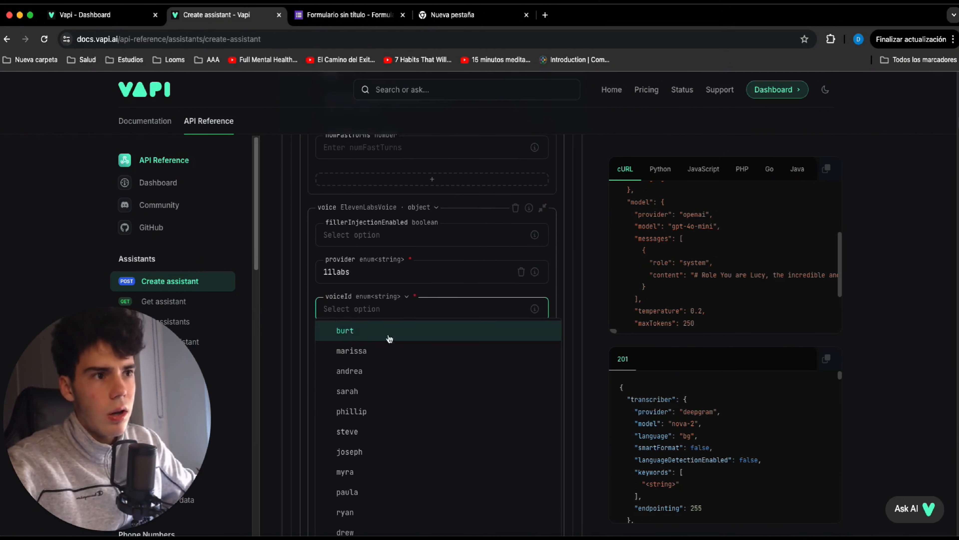
pyautogui.click(368, 390)
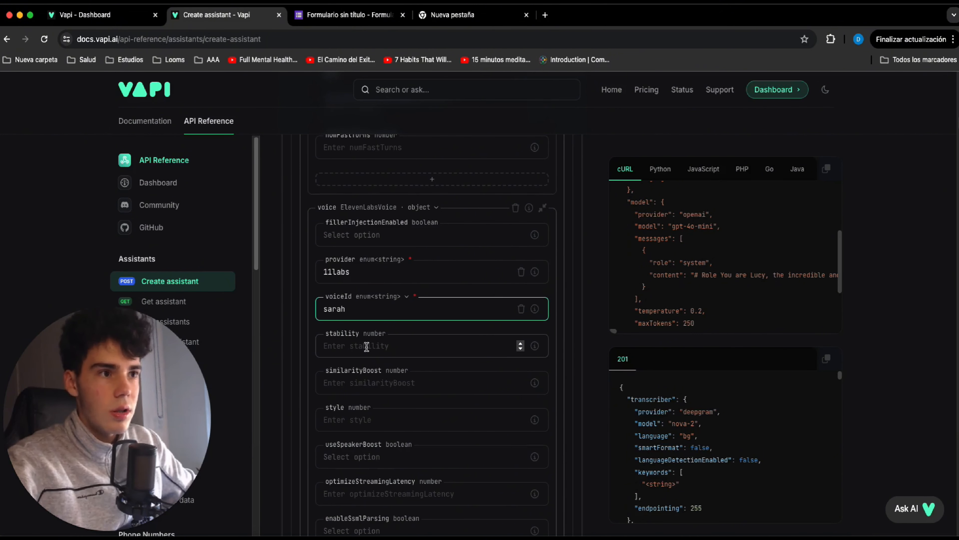
# Set the ElevenLabs voice's model to eleven_turbo_v2_5 and its language to en.
pyautogui.scroll(-1, 367, 346)
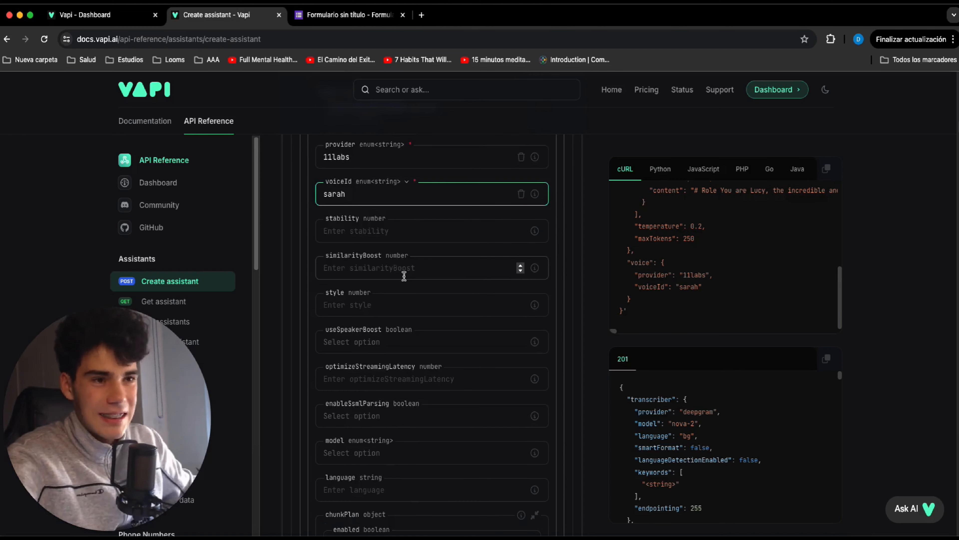
pyautogui.scroll(2, 403, 276)
pyautogui.scroll(-5, 405, 279)
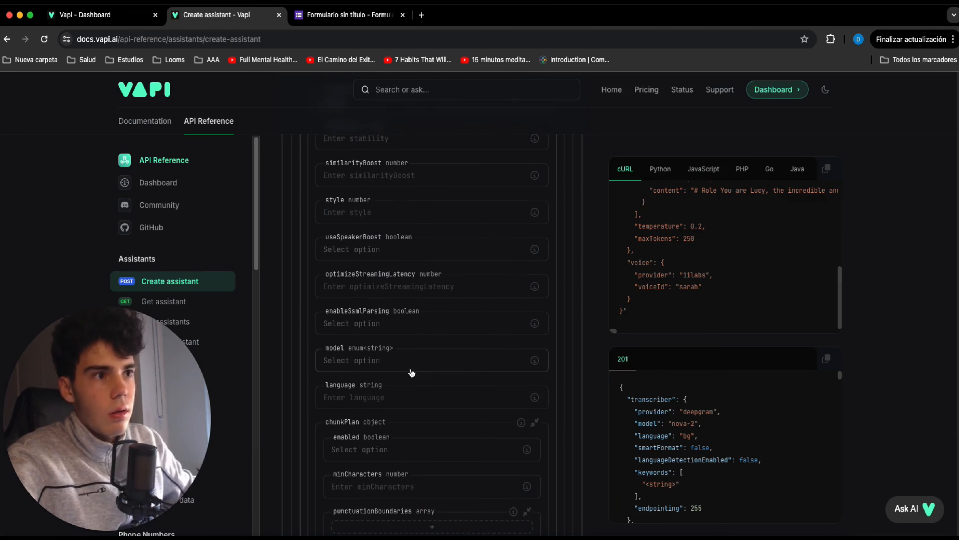
pyautogui.click(410, 369)
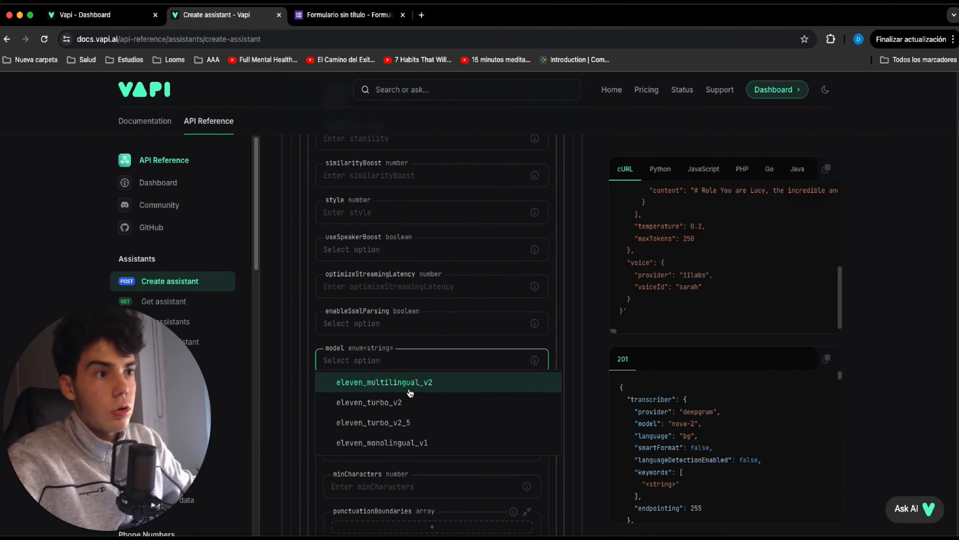
pyautogui.click(420, 425)
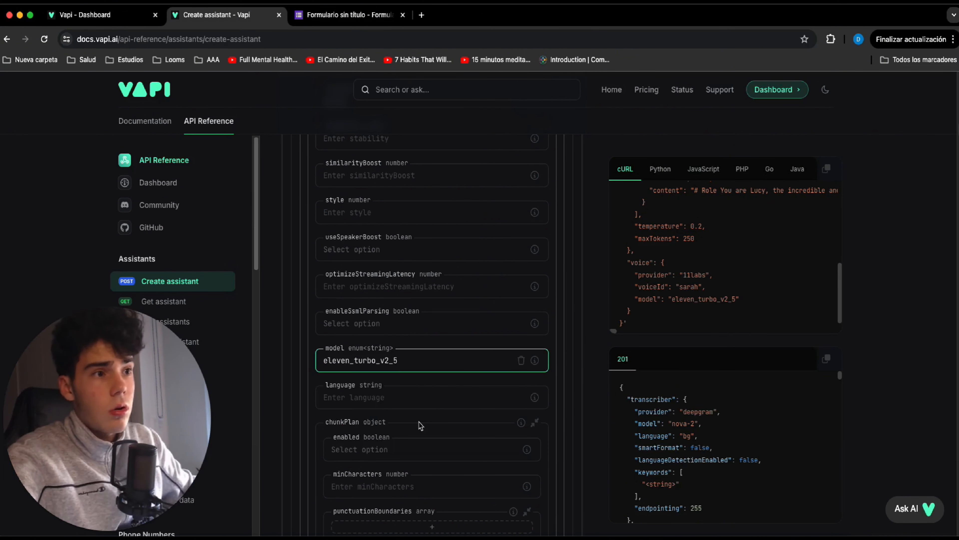
pyautogui.click(402, 361)
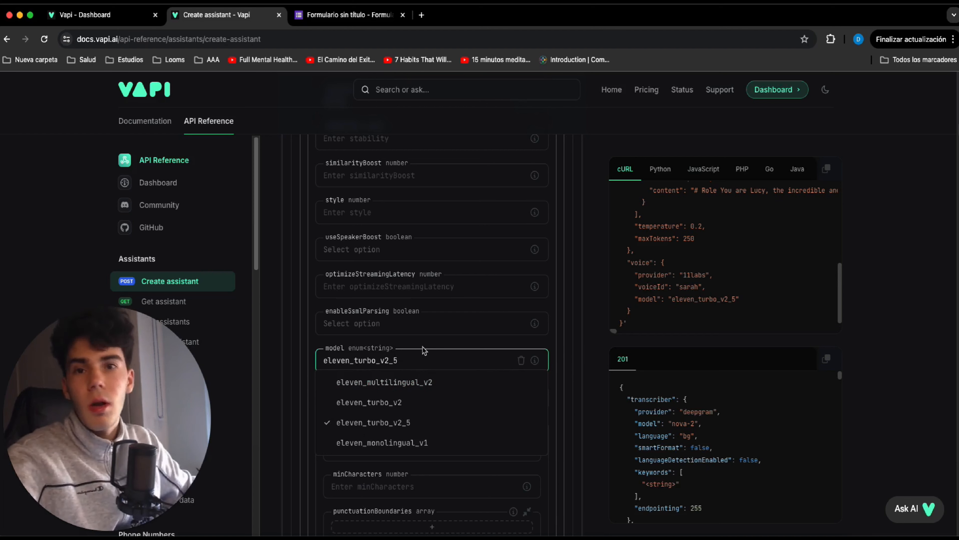
pyautogui.click(422, 358)
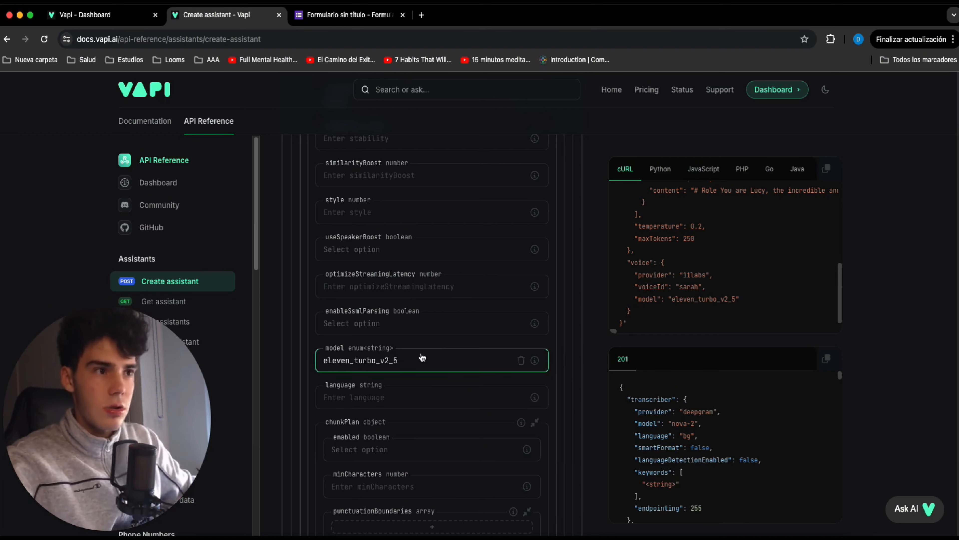
pyautogui.click(430, 399)
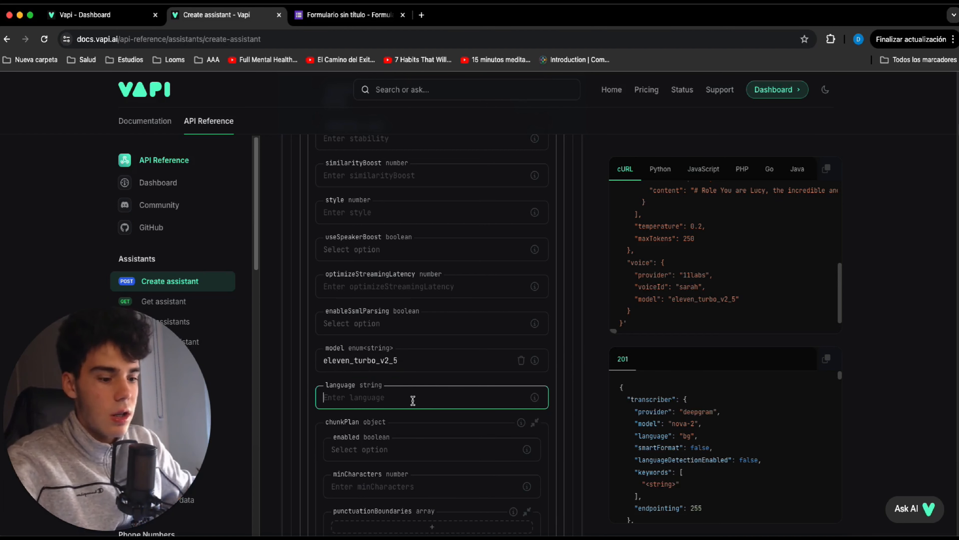
pyautogui.write('en')
# Set the assistant's firstMessageMode to assistant-speaks-first and hipaaEnabled to false.
pyautogui.scroll(-5, 418, 400)
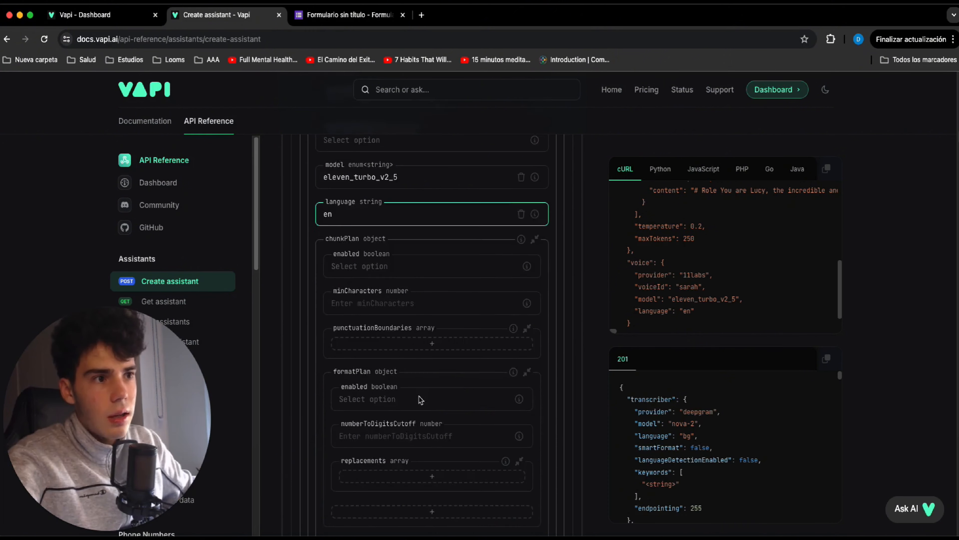
pyautogui.scroll(-6, 419, 400)
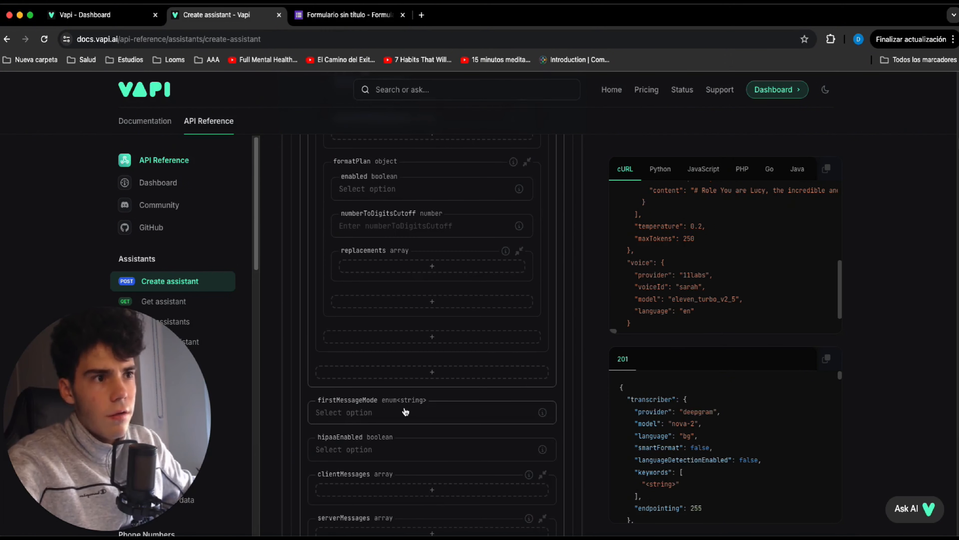
pyautogui.click(405, 411)
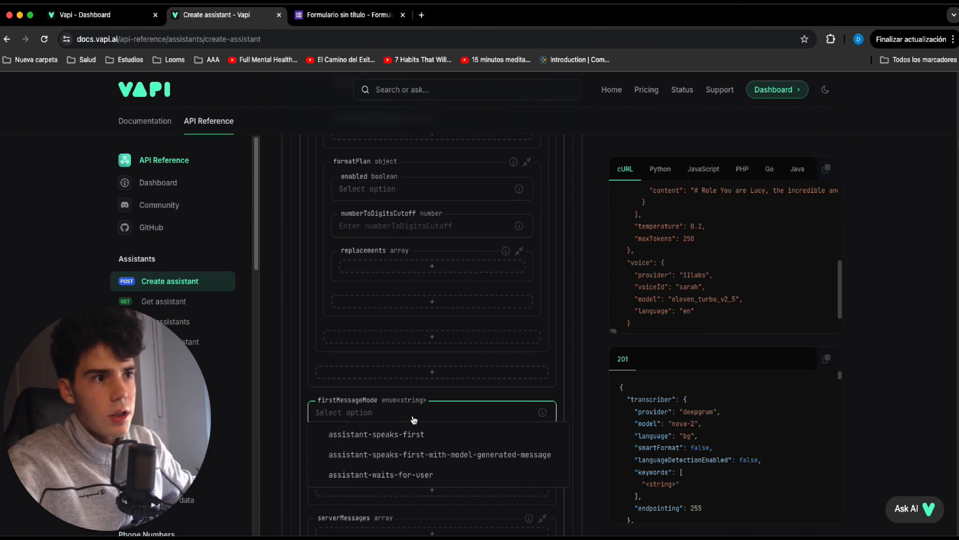
pyautogui.click(445, 436)
pyautogui.scroll(-1, 443, 435)
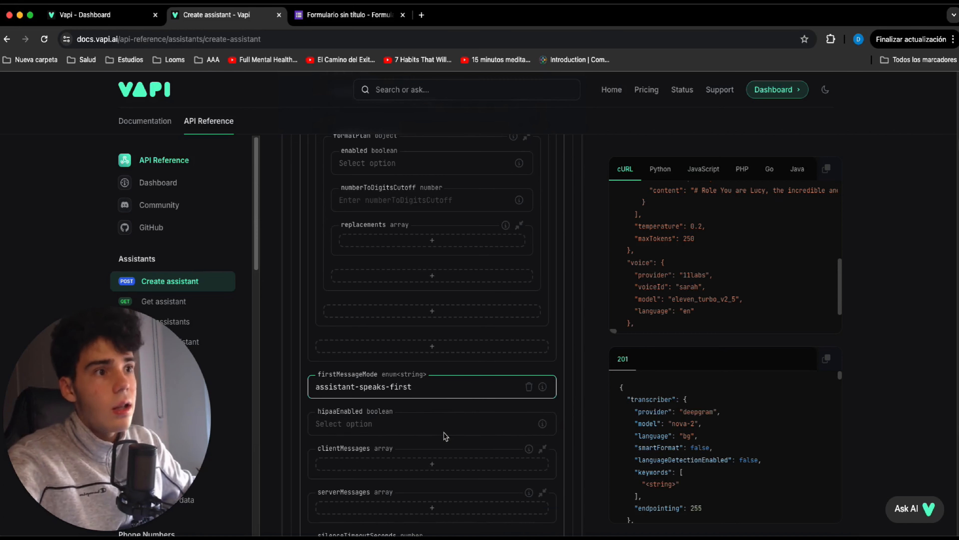
pyautogui.click(415, 426)
pyautogui.click(425, 462)
# Add an entry to the serverMessages array with the value end-of-call-report.
pyautogui.scroll(-2, 412, 423)
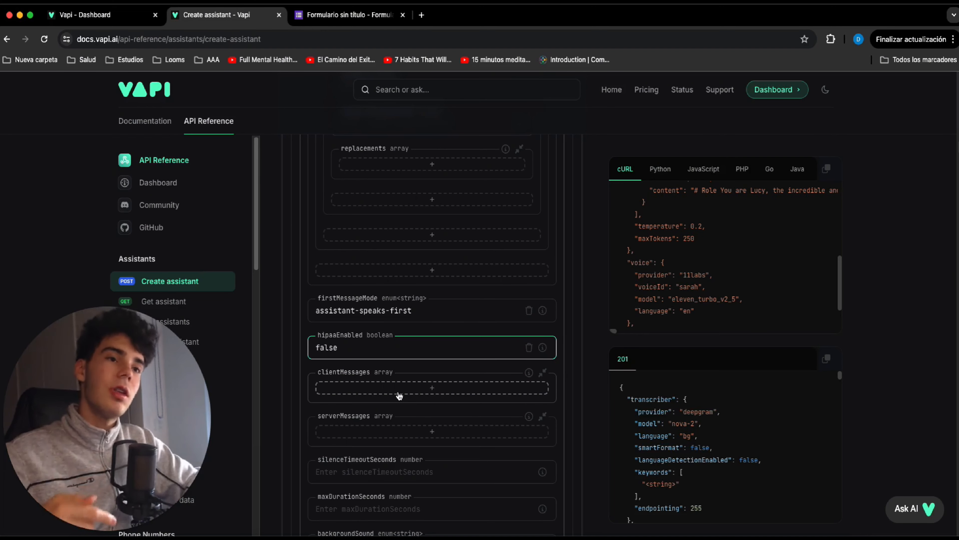
pyautogui.click(425, 432)
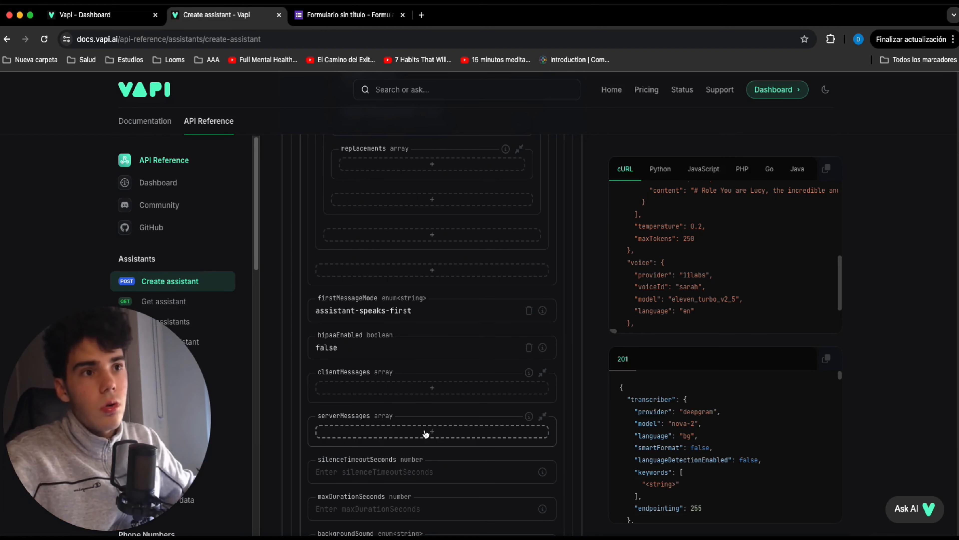
pyautogui.scroll(-2, 401, 416)
pyautogui.click(389, 403)
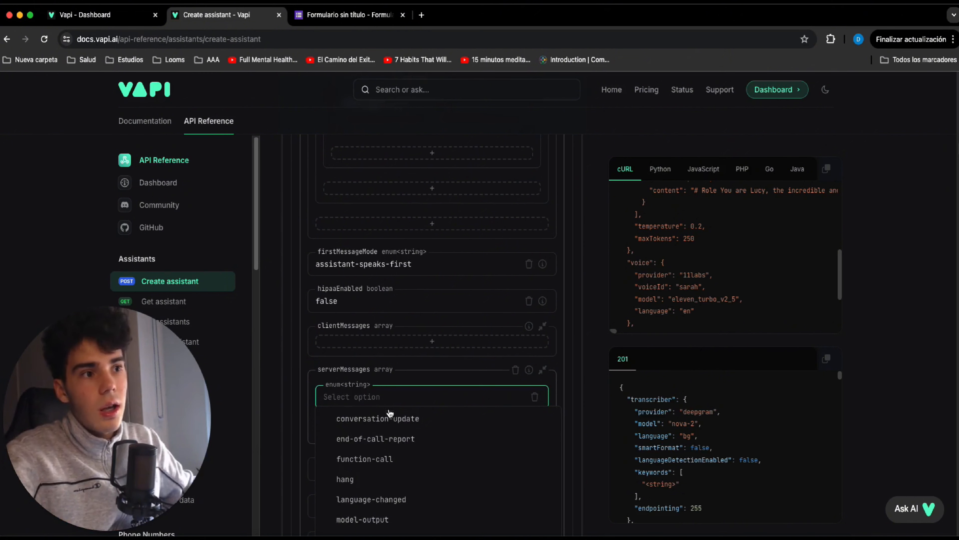
pyautogui.click(397, 435)
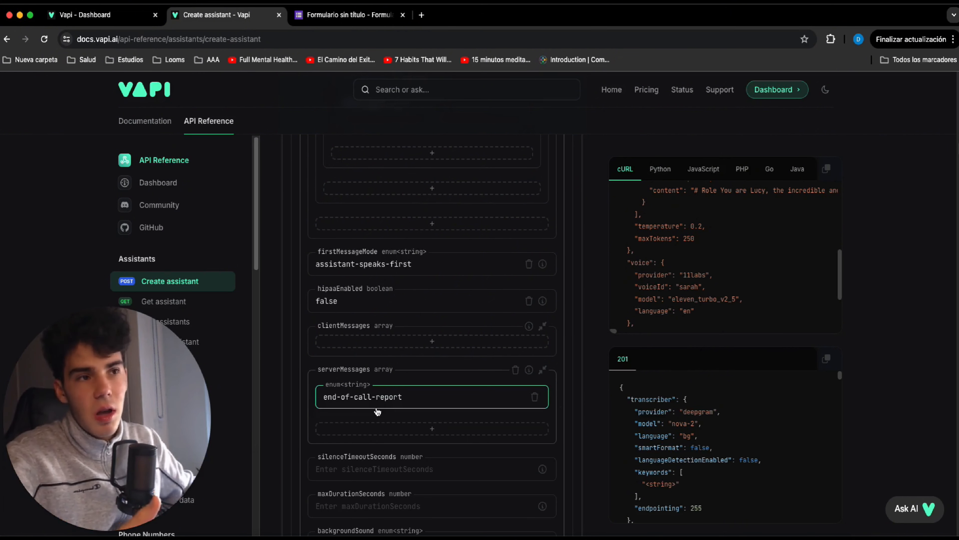
# Set the assistant's backgroundSound to off.
pyautogui.scroll(-3, 381, 410)
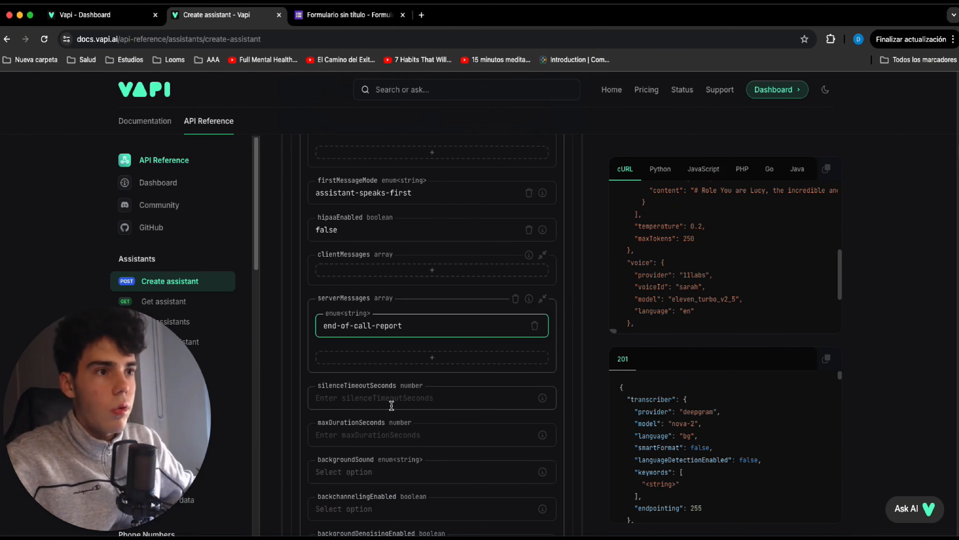
pyautogui.scroll(-3, 398, 403)
pyautogui.click(382, 399)
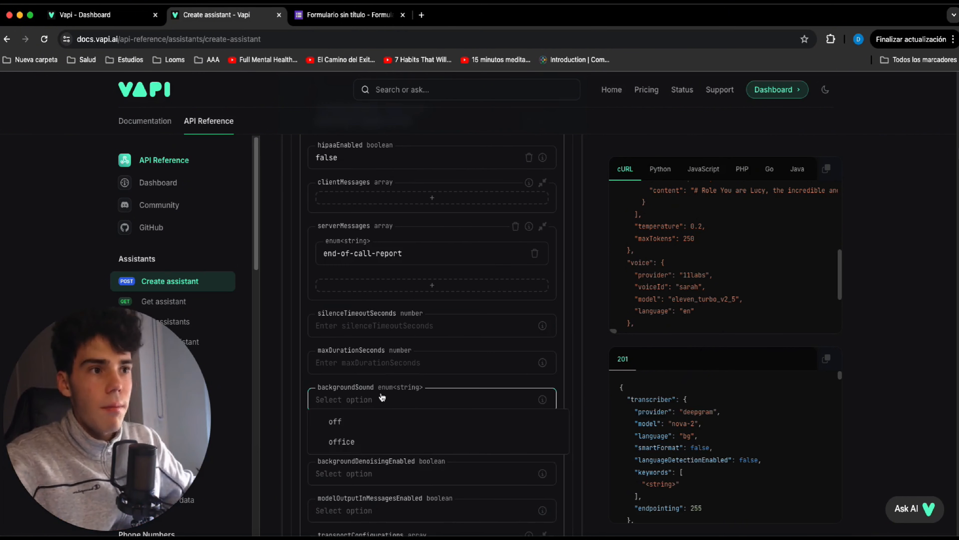
pyautogui.click(380, 426)
# Name the assistant Transient Assistant YouTube Video and enter a firstMessage beginning "Hey there {first_name}, I am the assistant of".
pyautogui.scroll(-8, 393, 401)
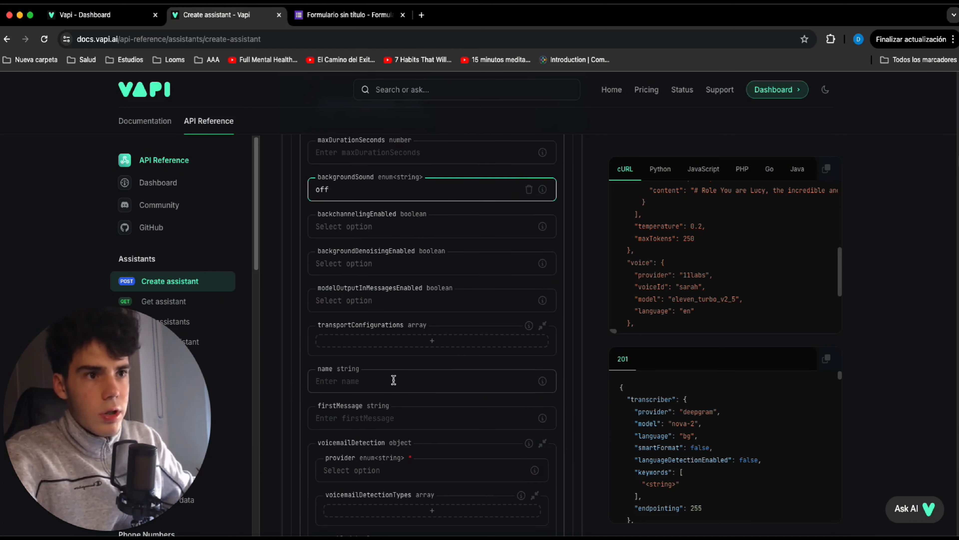
pyautogui.click(394, 380)
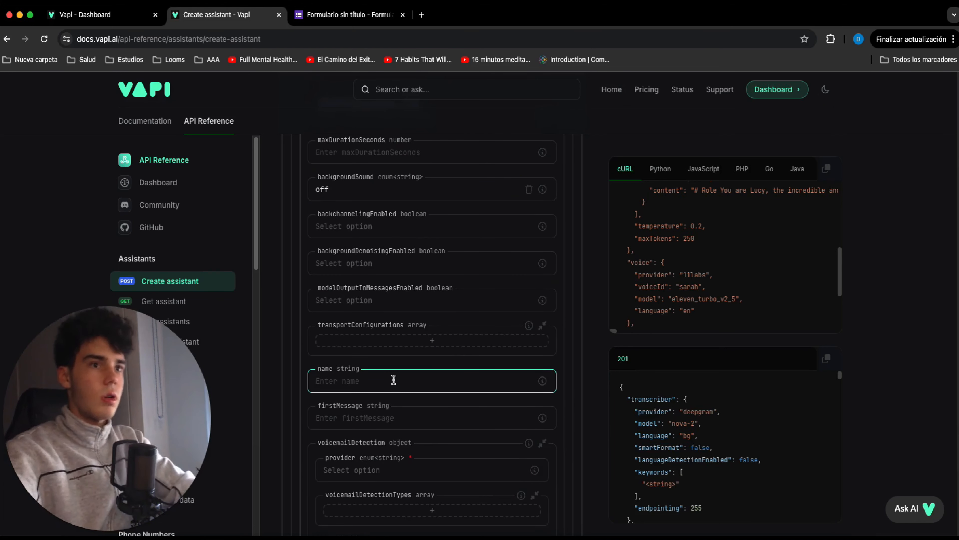
pyautogui.write('Transient Assistant YouTube Video')
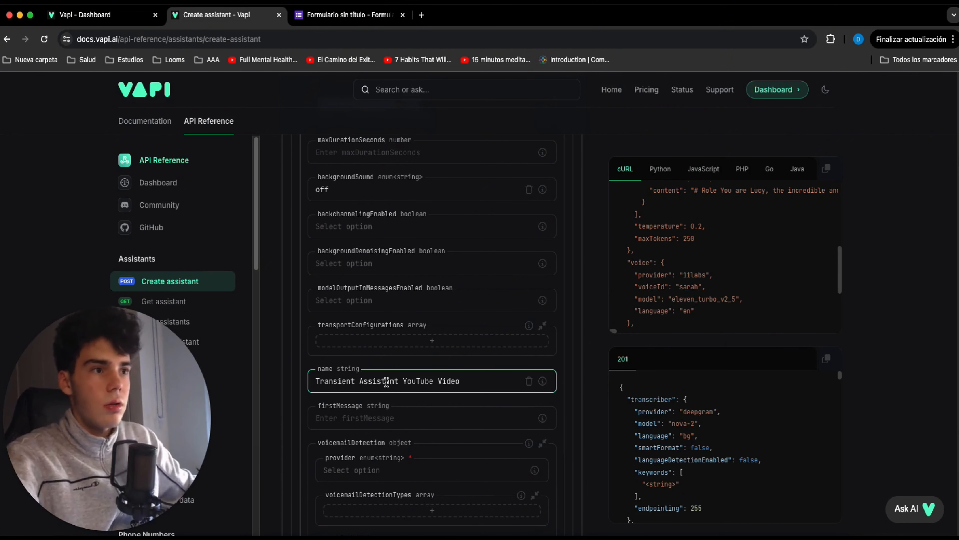
pyautogui.click(395, 417)
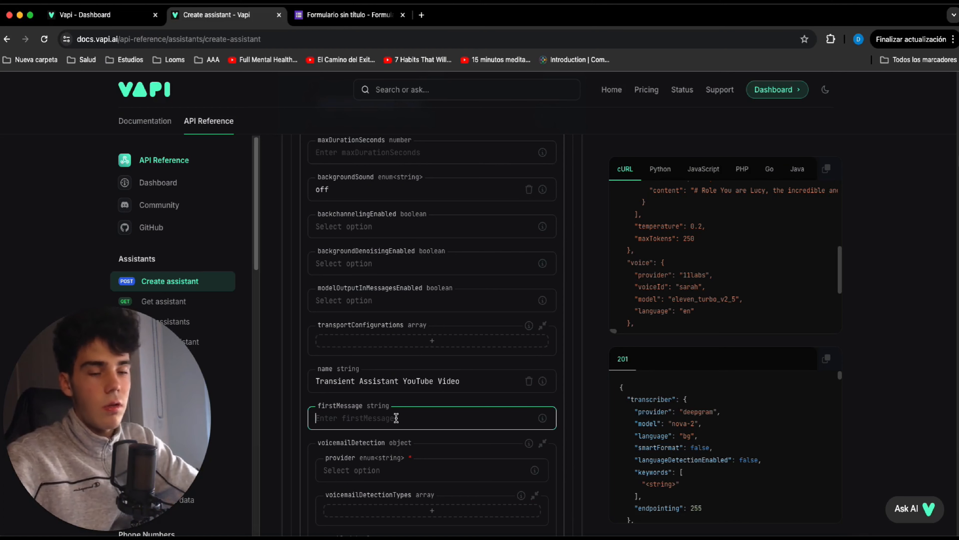
# Examine the placeholder variables in the system prompt of the generated cURL request, and review the form's fields down to serverUrl.
pyautogui.moveTo(613, 331); pyautogui.dragTo(657, 334)
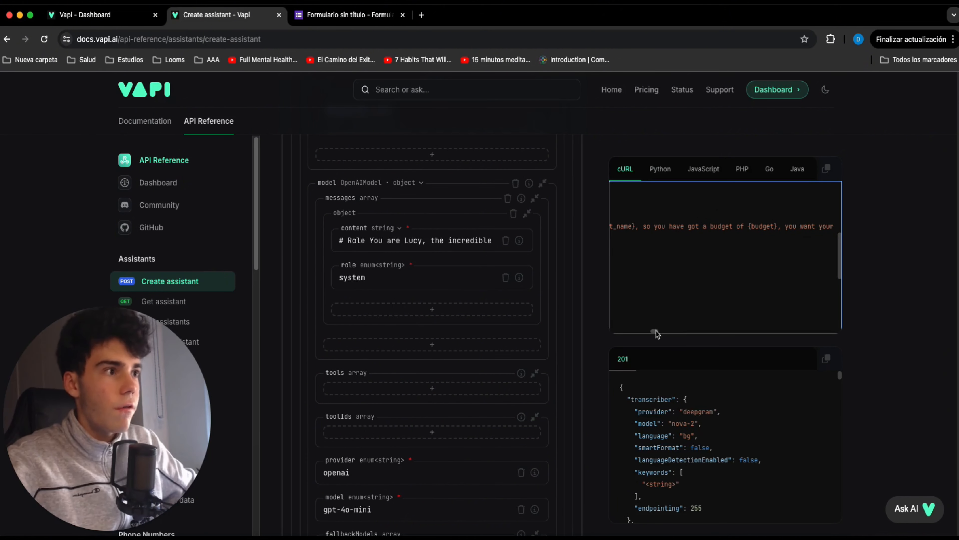
pyautogui.hscroll(5, 661, 331)
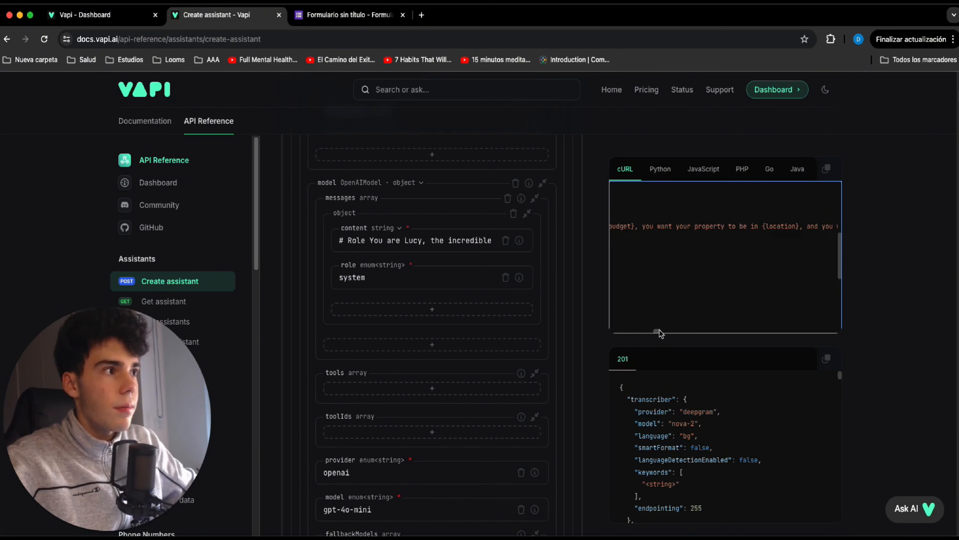
pyautogui.moveTo(655, 334); pyautogui.dragTo(606, 332)
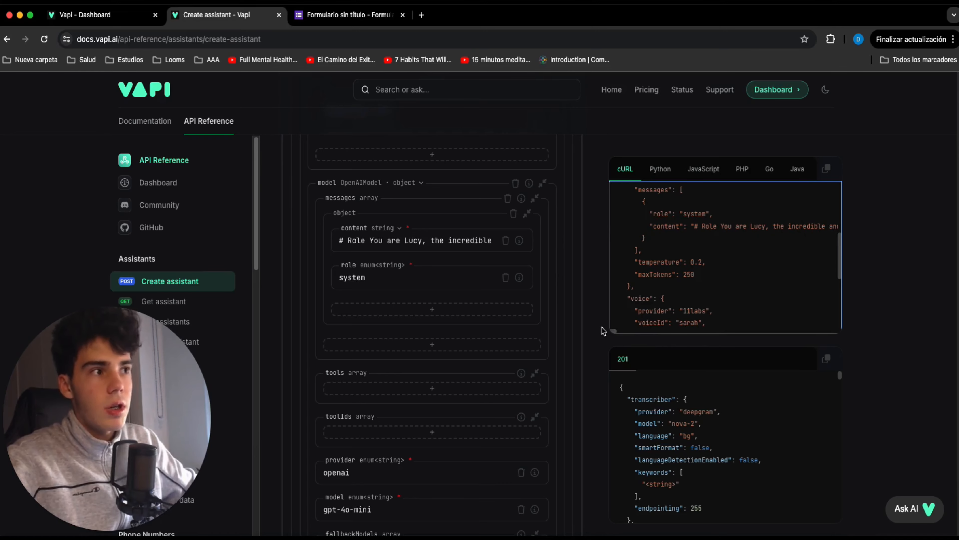
pyautogui.scroll(-10, 490, 326)
pyautogui.scroll(-15, 490, 325)
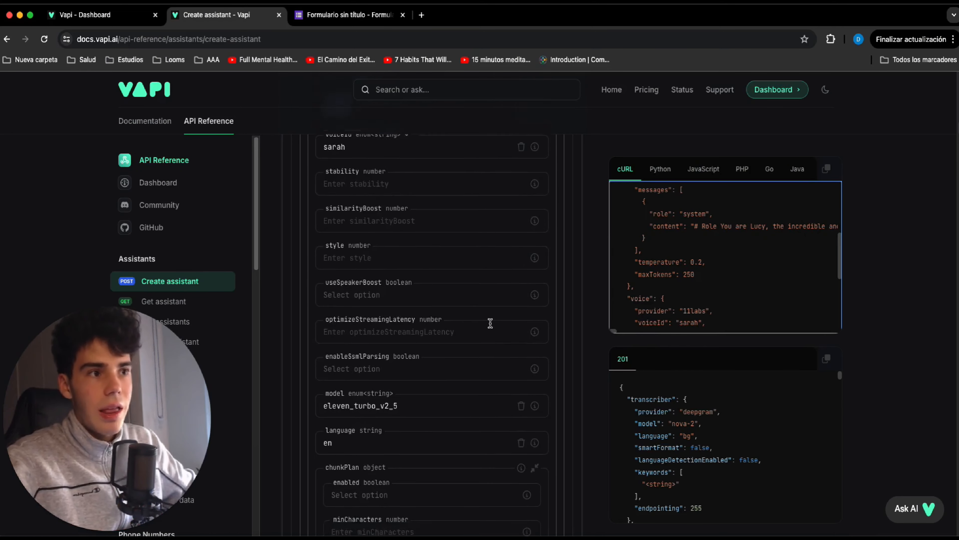
pyautogui.scroll(-15, 490, 323)
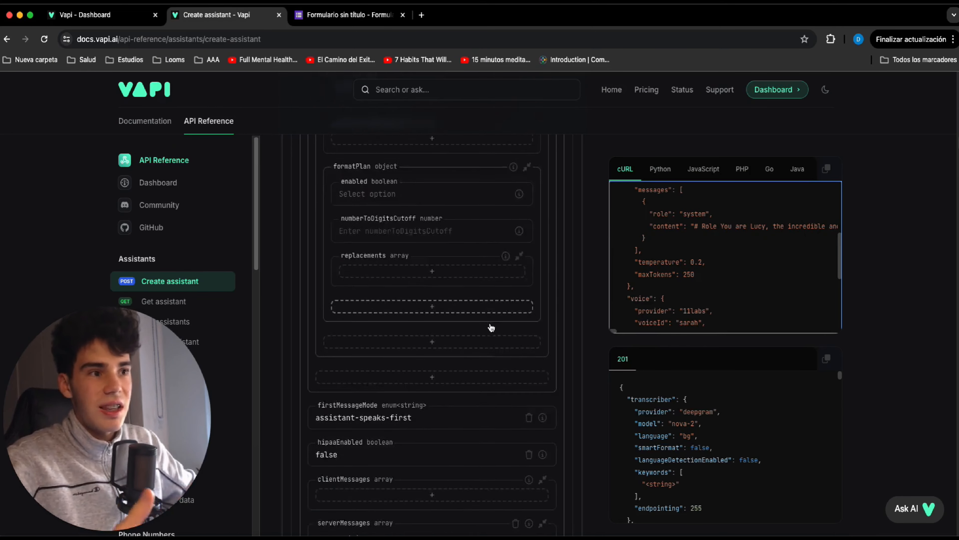
pyautogui.scroll(-15, 490, 323)
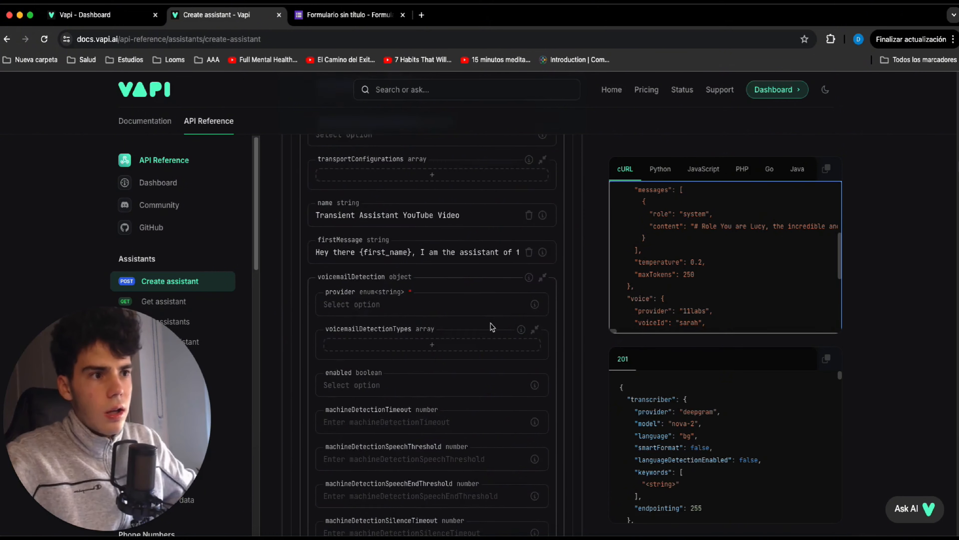
pyautogui.scroll(-2, 491, 323)
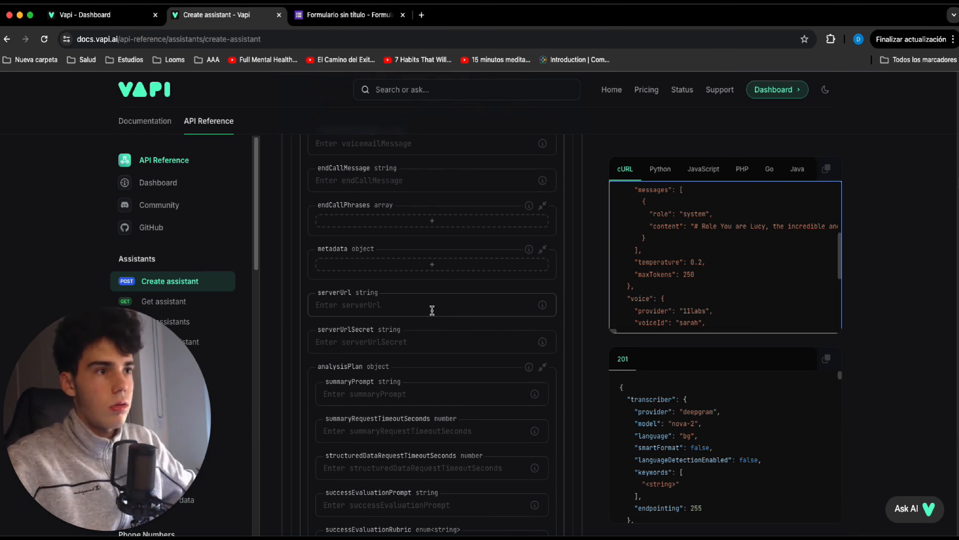
# Review the assistant's name and firstMessage fields and the end of the generated cURL request.
pyautogui.scroll(10, 415, 291)
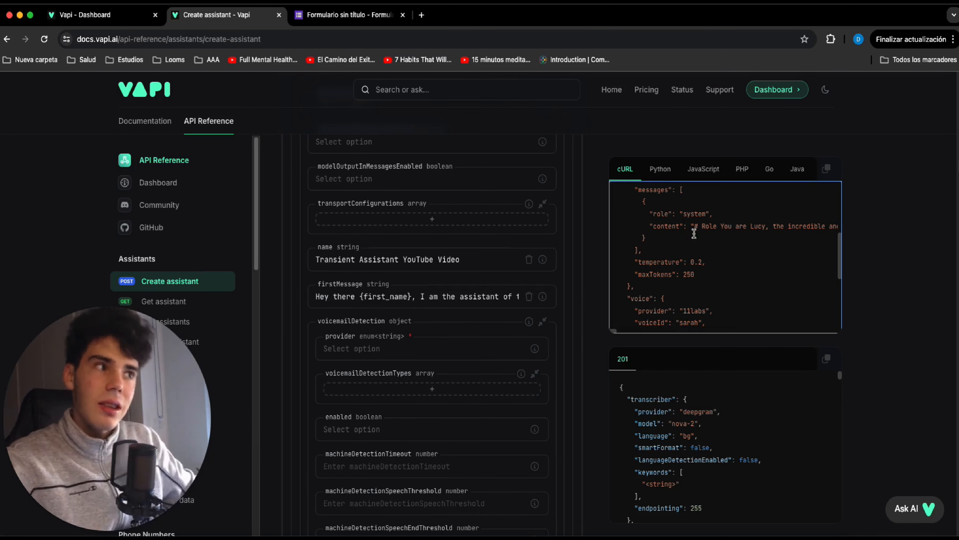
pyautogui.scroll(-10, 686, 249)
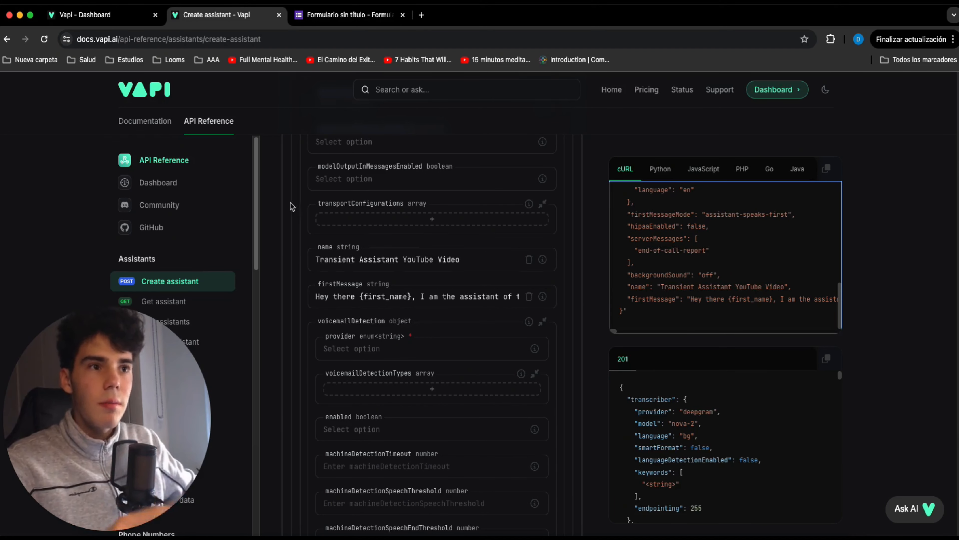
pyautogui.scroll(-4, 225, 220)
pyautogui.scroll(-1, 225, 220)
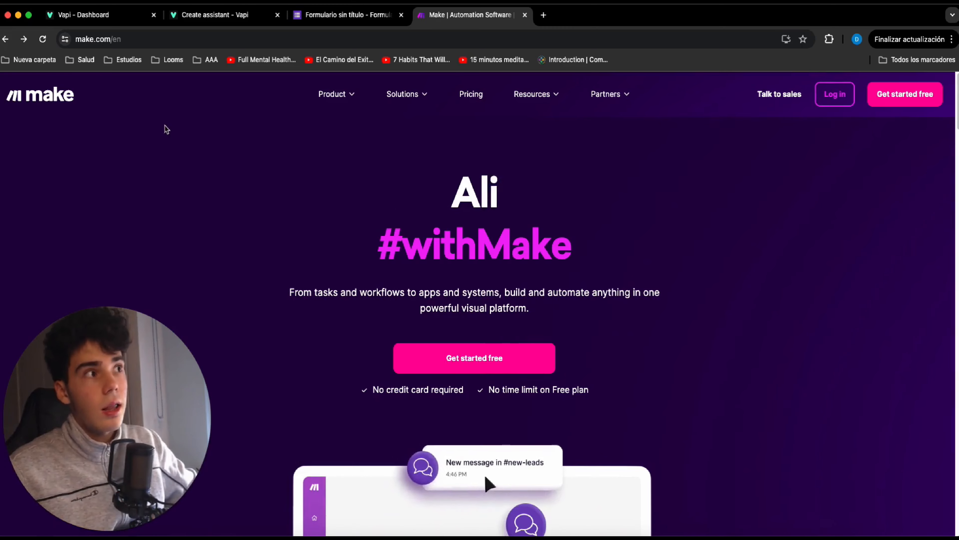
# Switch to Make, log in, and create a new scenario named Transient Assistant.
pyautogui.click(845, 98)
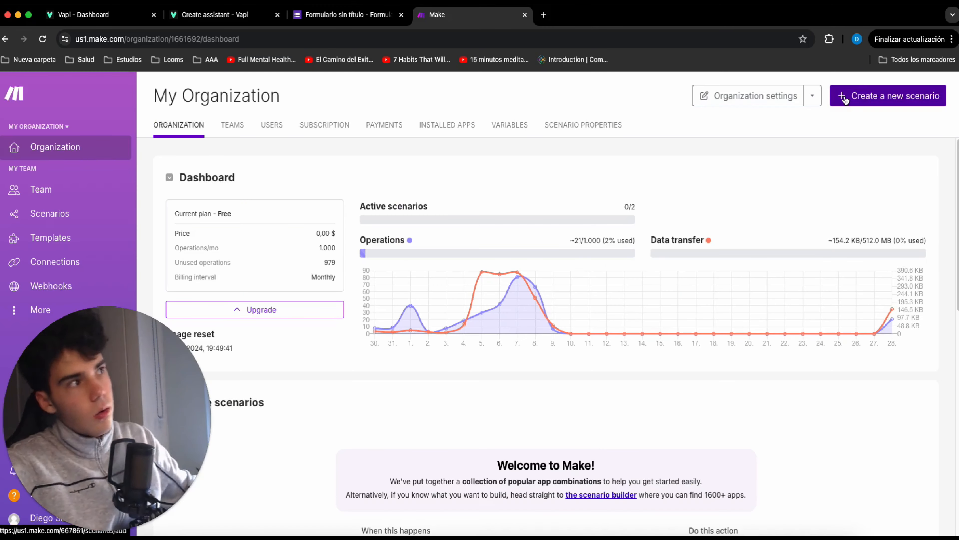
pyautogui.click(824, 100)
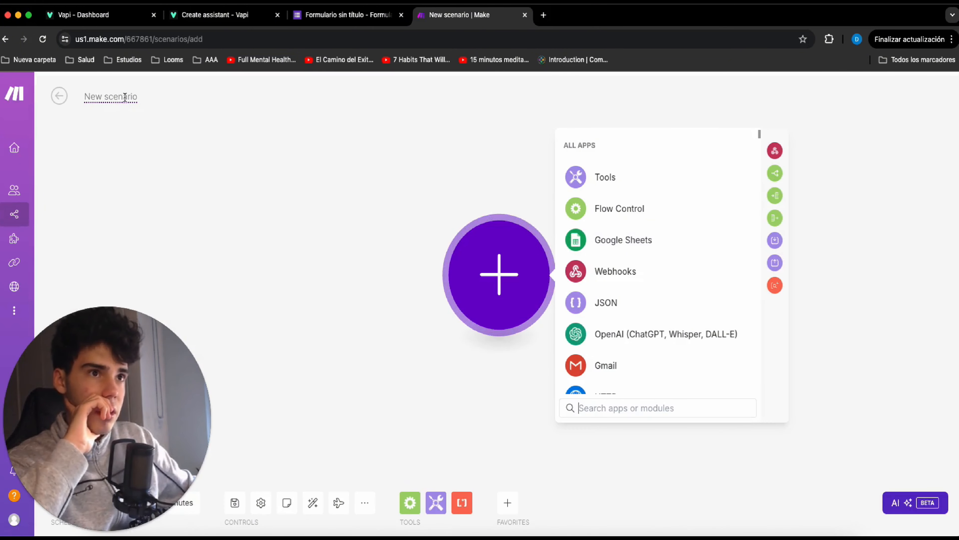
pyautogui.moveTo(137, 97); pyautogui.dragTo(91, 96)
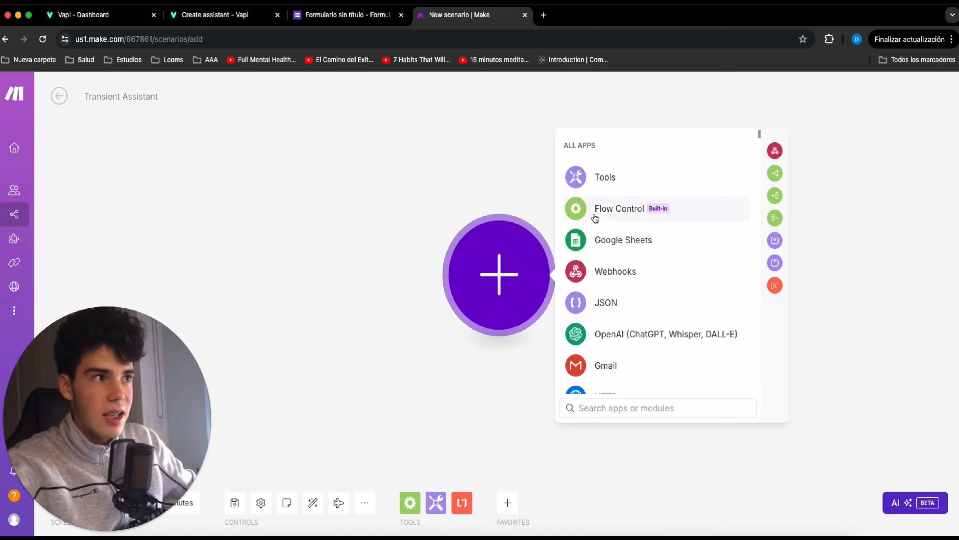
# Add the Google Forms Watch Responses module as the scenario's trigger.
pyautogui.scroll(-2, 604, 234)
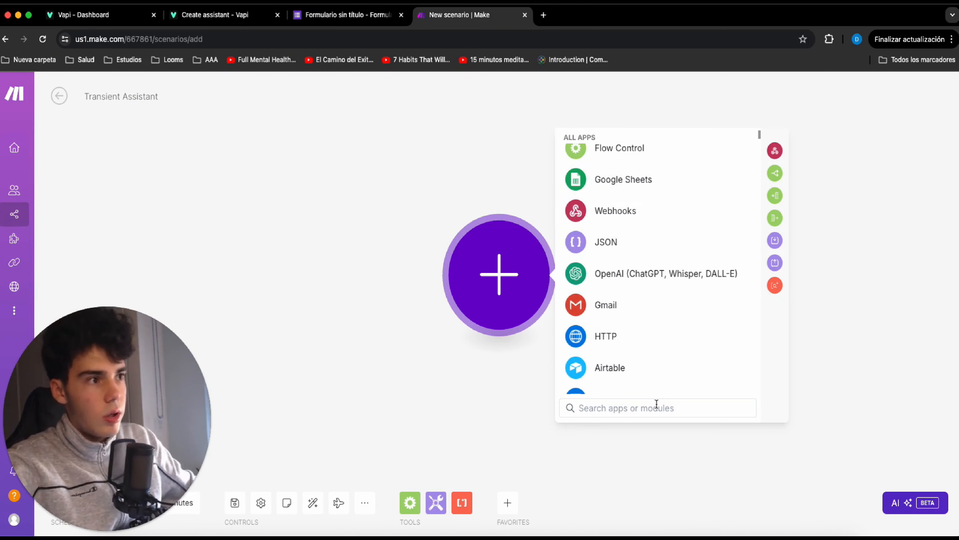
pyautogui.write('forms')
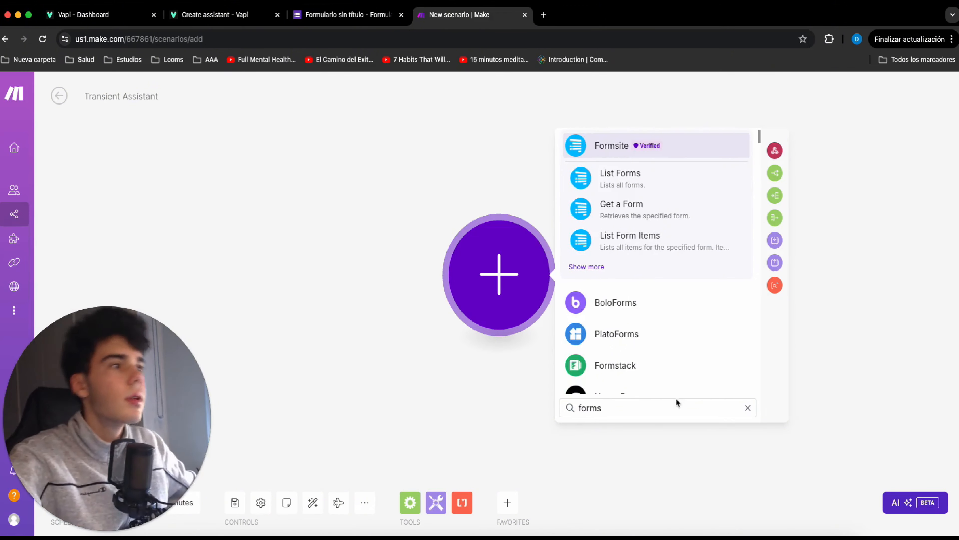
pyautogui.scroll(-2, 611, 312)
pyautogui.click(623, 306)
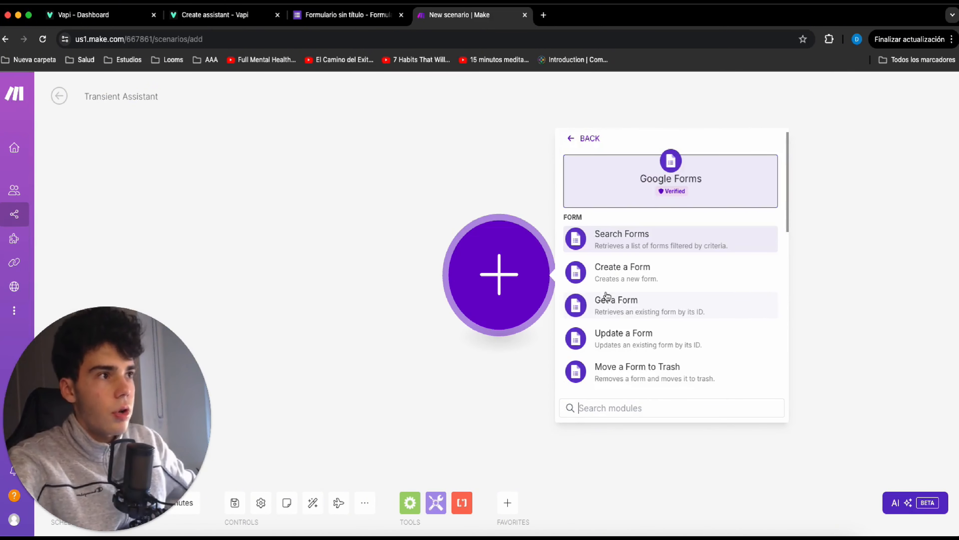
pyautogui.scroll(-3, 618, 254)
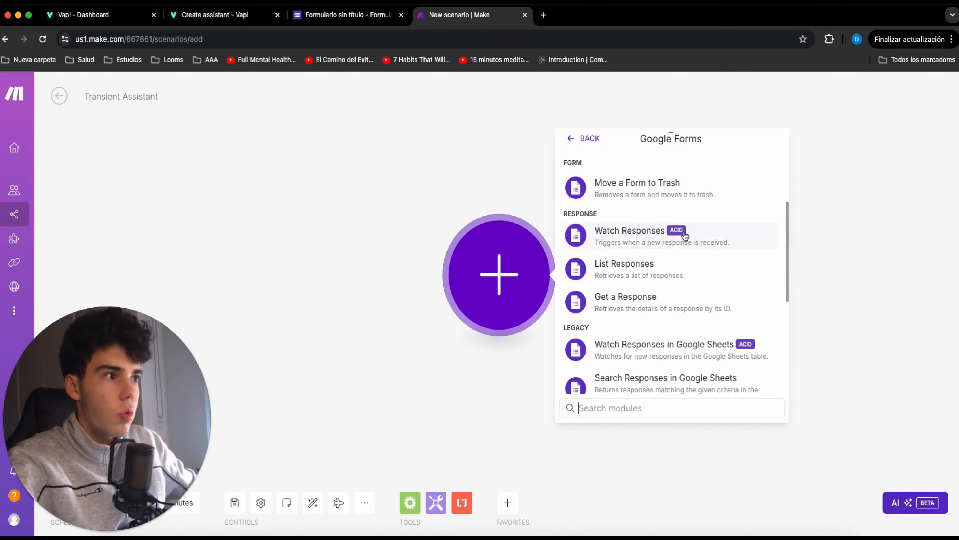
pyautogui.click(620, 235)
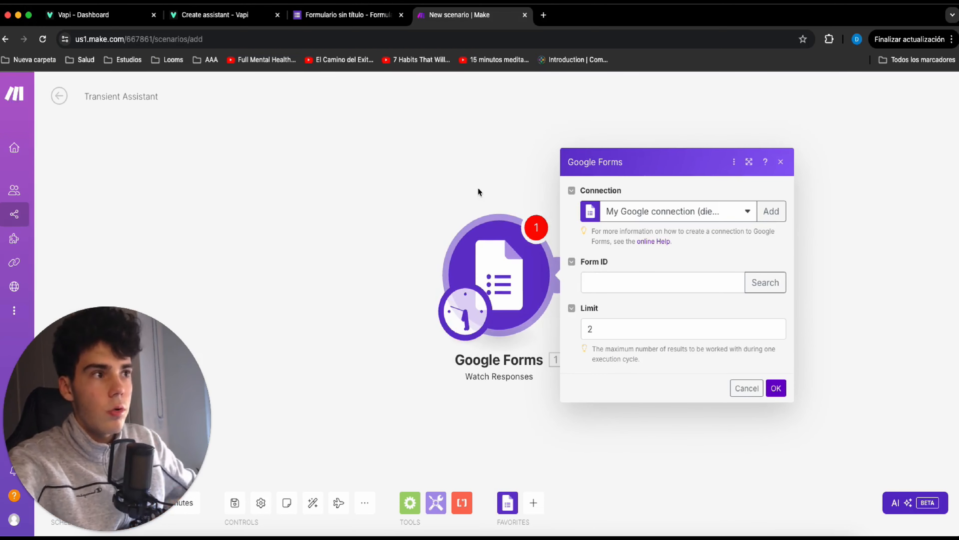
# Find and set the trigger's form by the title Buying properties Transient Assistant video, and start watching from now on.
pyautogui.click(763, 289)
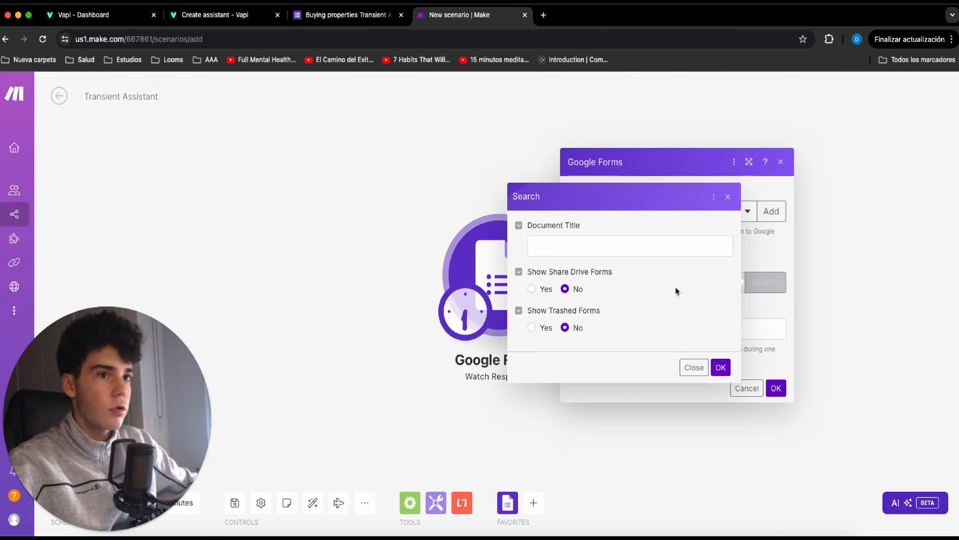
pyautogui.click(578, 252)
pyautogui.write('Buying properties Transient Assistant video')
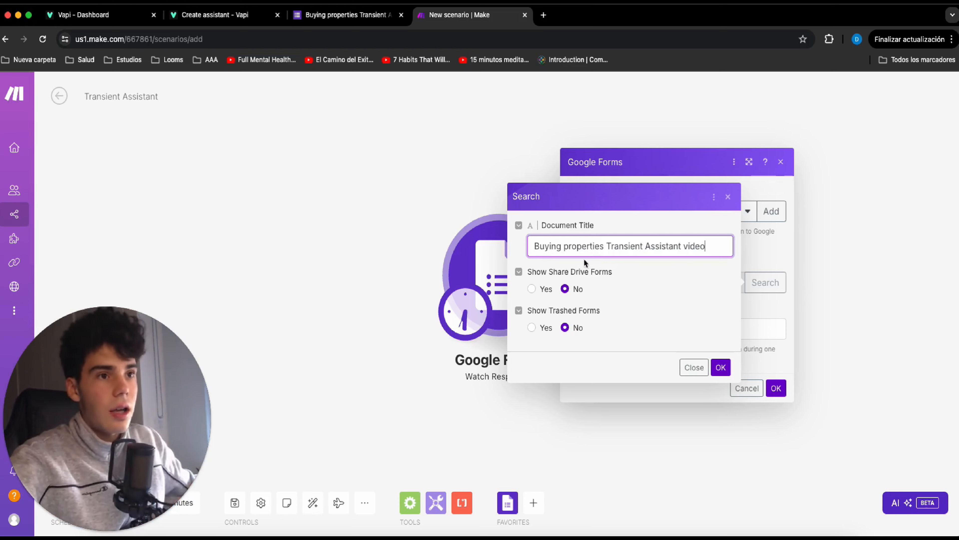
pyautogui.click(345, 15)
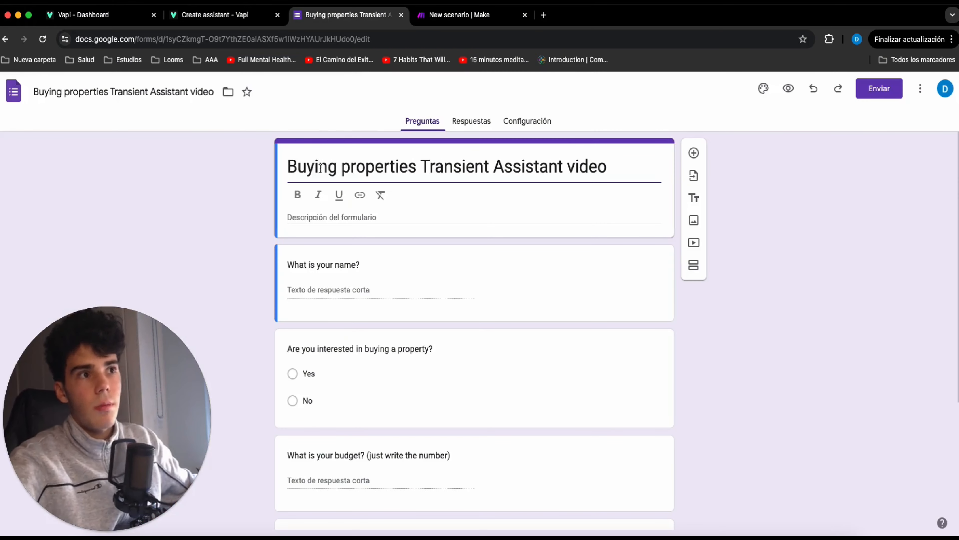
pyautogui.click(473, 16)
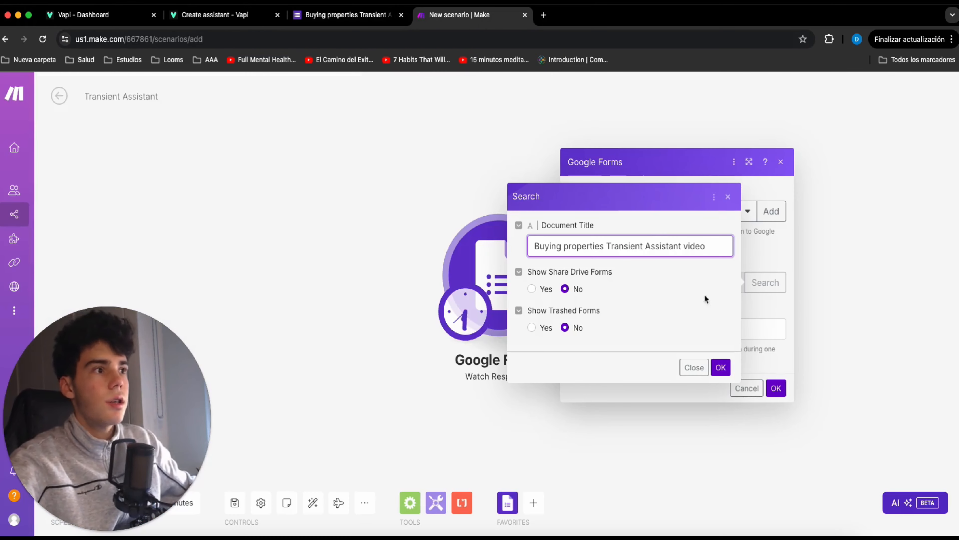
pyautogui.click(720, 367)
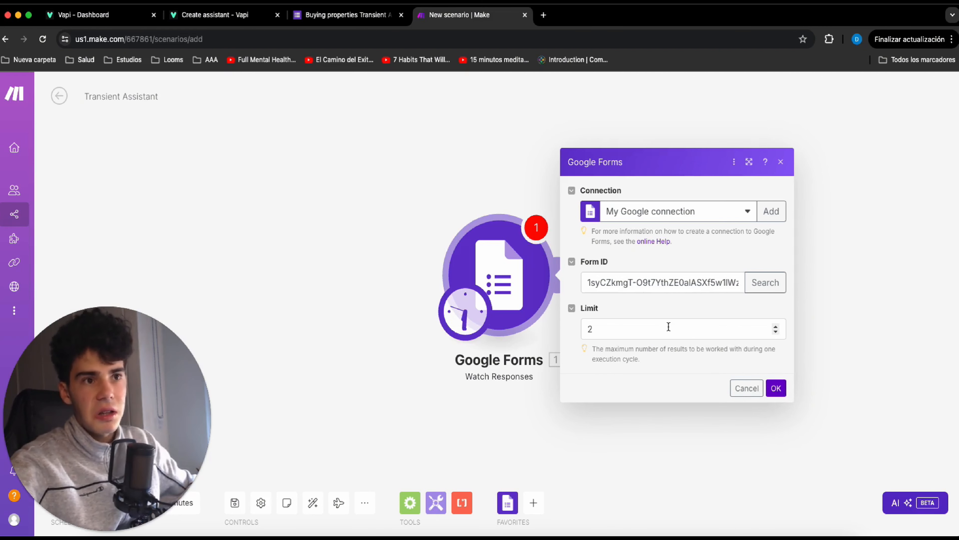
pyautogui.click(776, 388)
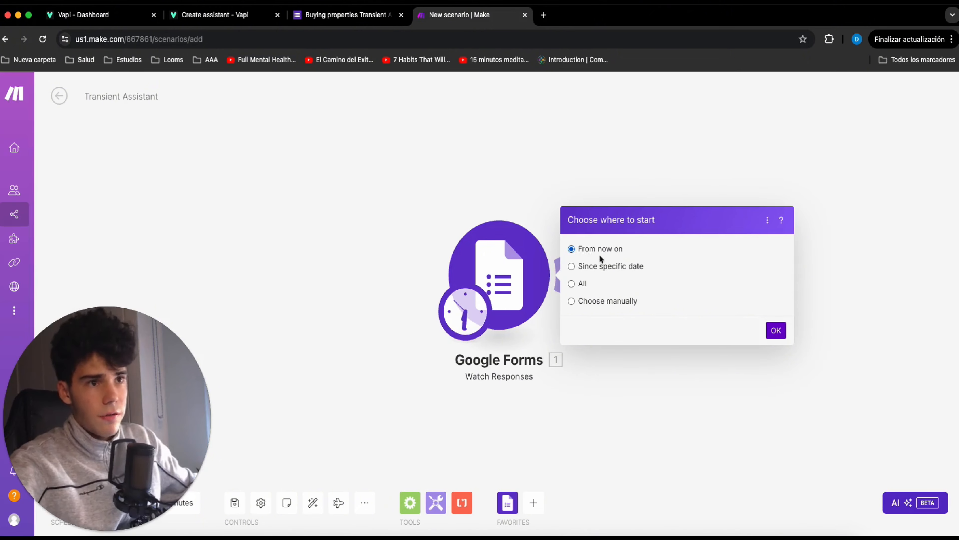
pyautogui.click(777, 331)
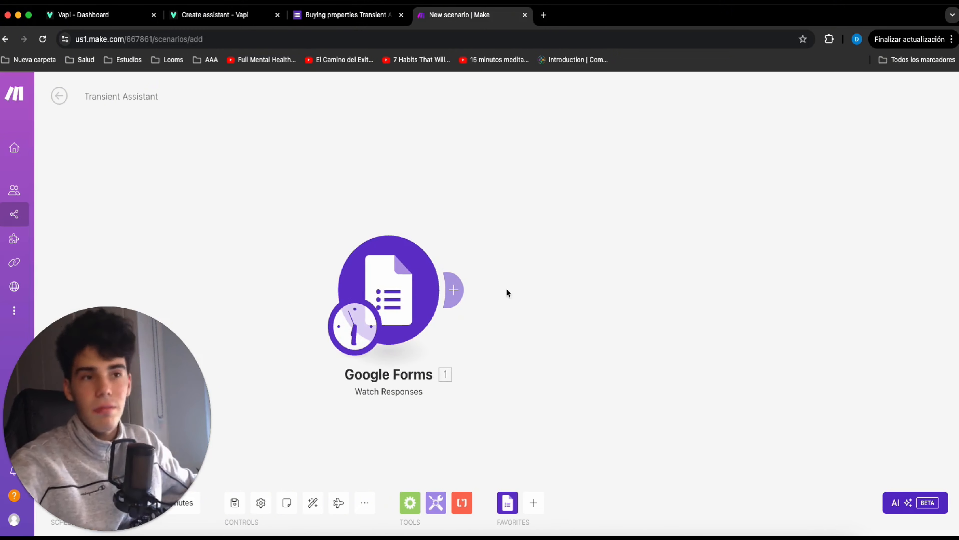
# Add a Tools Set variable module after Google Forms and name the variable assistant.
pyautogui.click(506, 288)
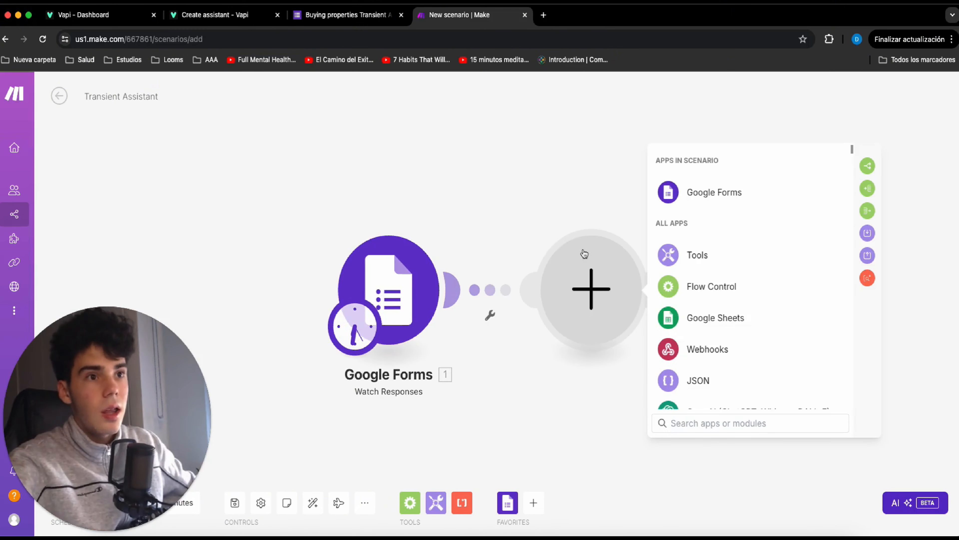
pyautogui.click(716, 254)
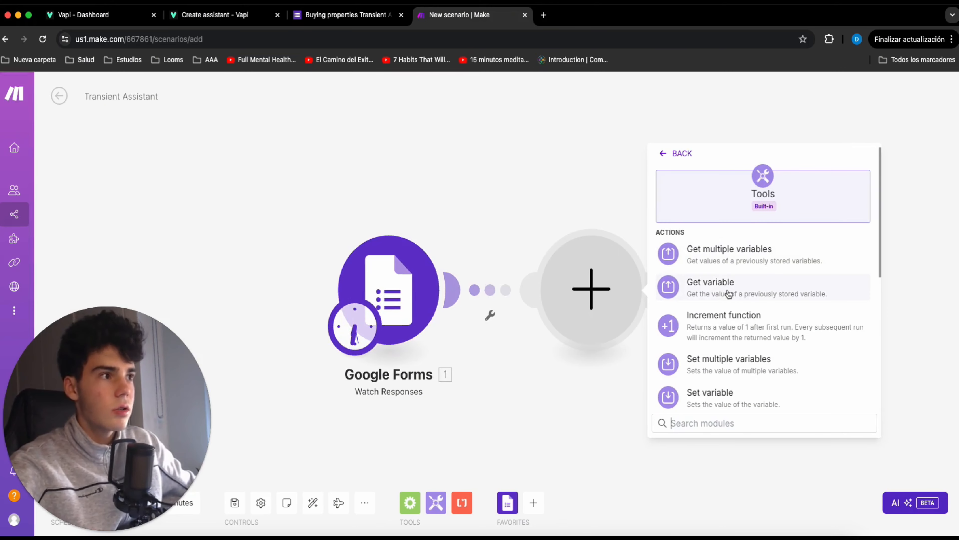
pyautogui.scroll(-3, 729, 294)
pyautogui.click(733, 332)
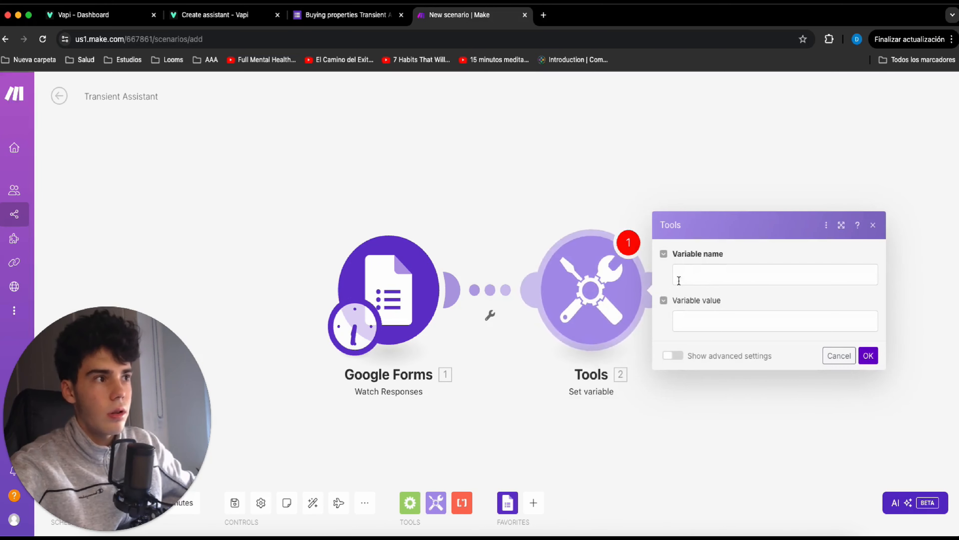
pyautogui.click(703, 274)
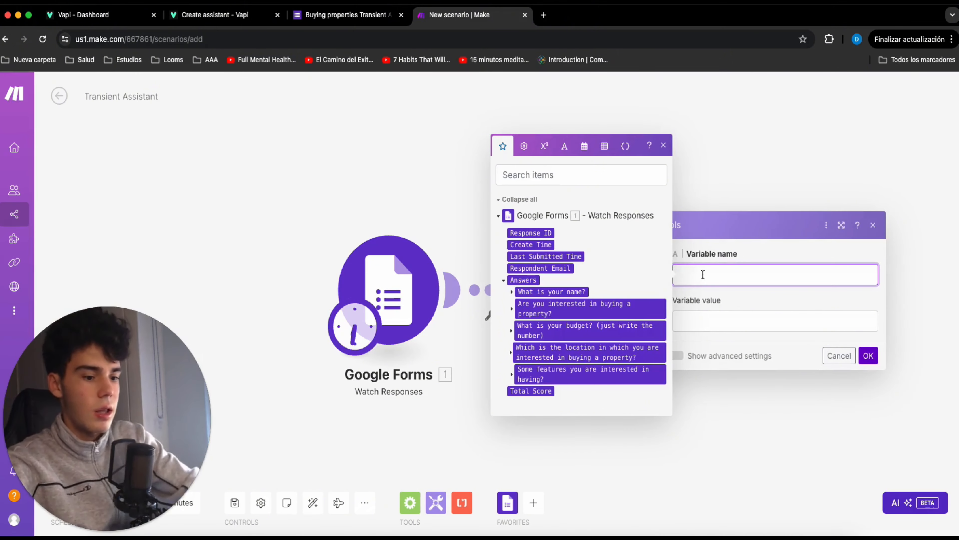
pyautogui.write('assistant')
# Copy the JSON data body from Vapi's generated cURL request into the assistant variable's value in Make.
pyautogui.click(673, 319)
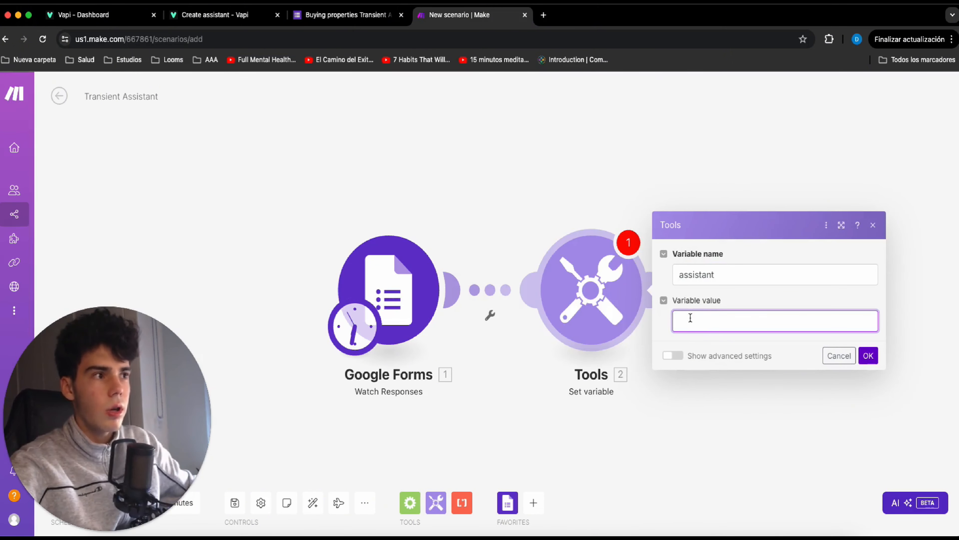
pyautogui.click(231, 17)
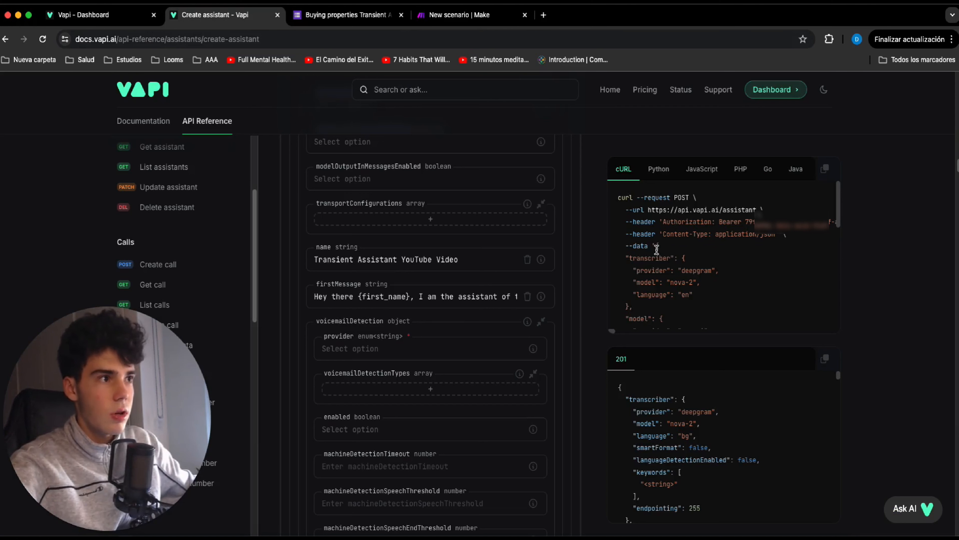
pyautogui.moveTo(657, 248); pyautogui.dragTo(664, 336)
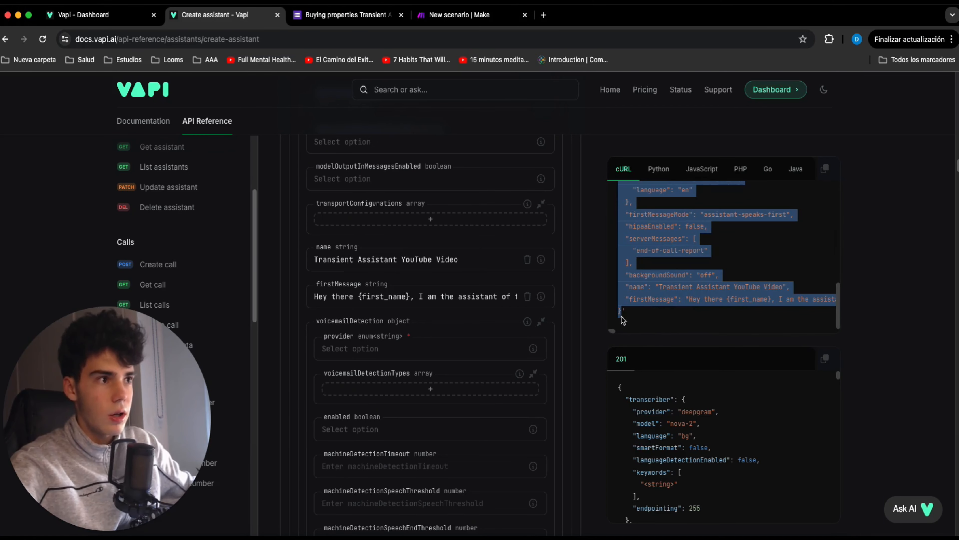
pyautogui.click(474, 15)
pyautogui.hotkey('ctrl', 'v')
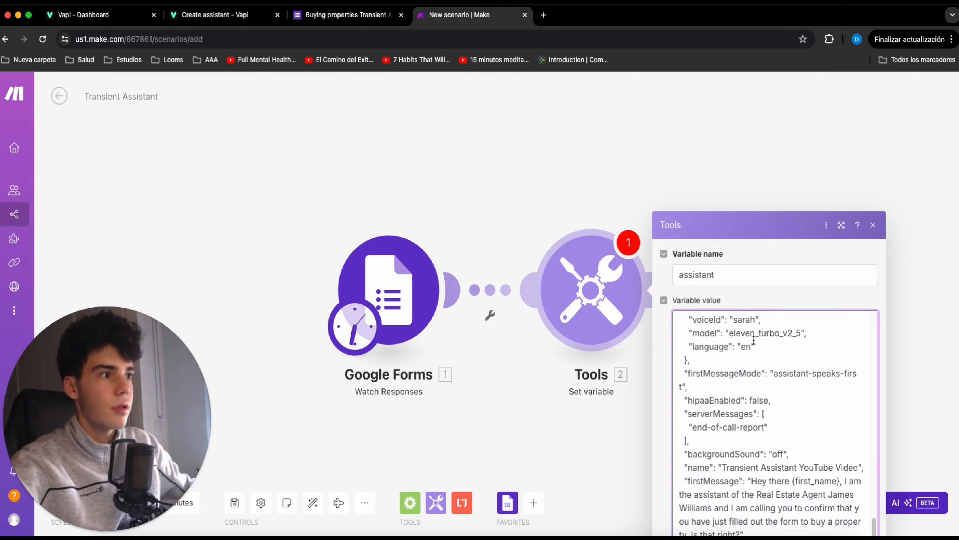
pyautogui.click(868, 468)
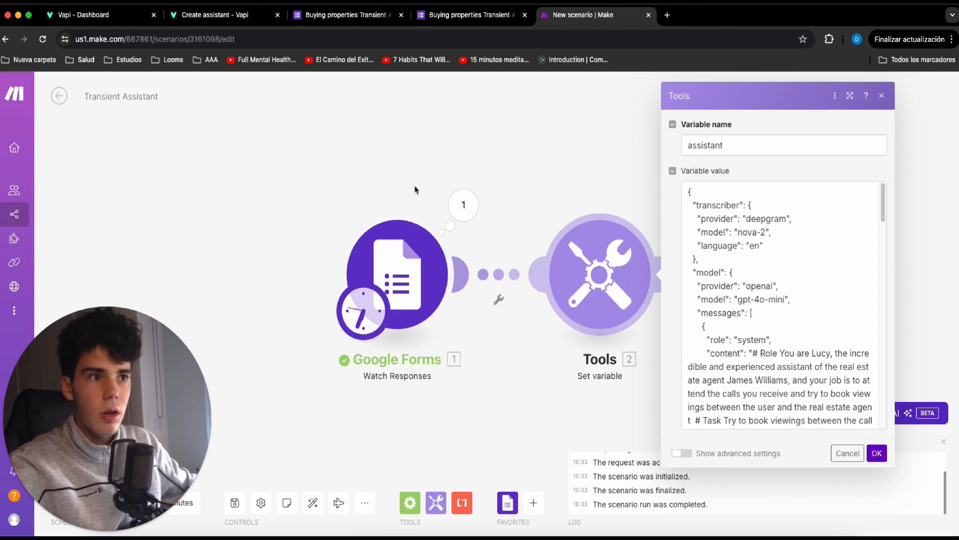
# Replace the {first_name} placeholder in the system prompt's first message with the answer value of the form question What is your name?
pyautogui.click(460, 15)
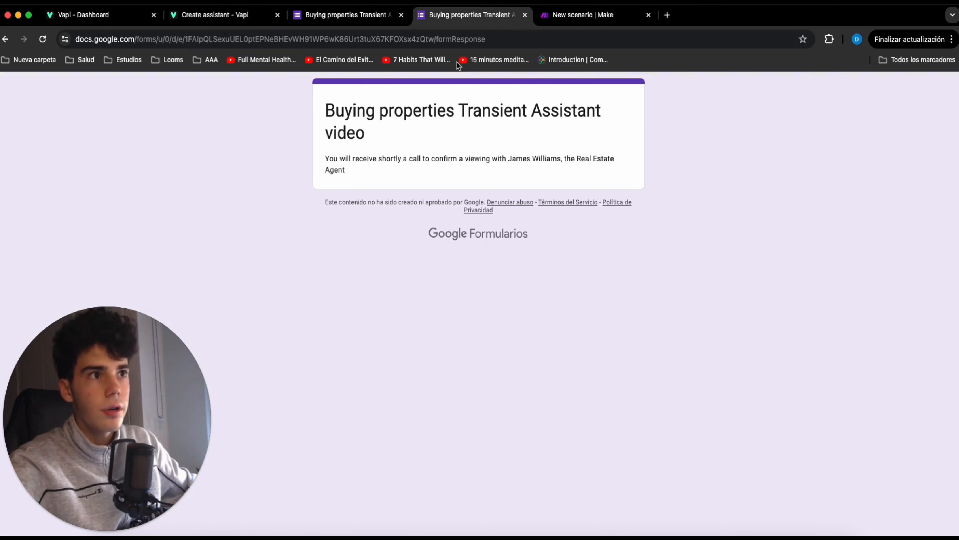
pyautogui.click(605, 16)
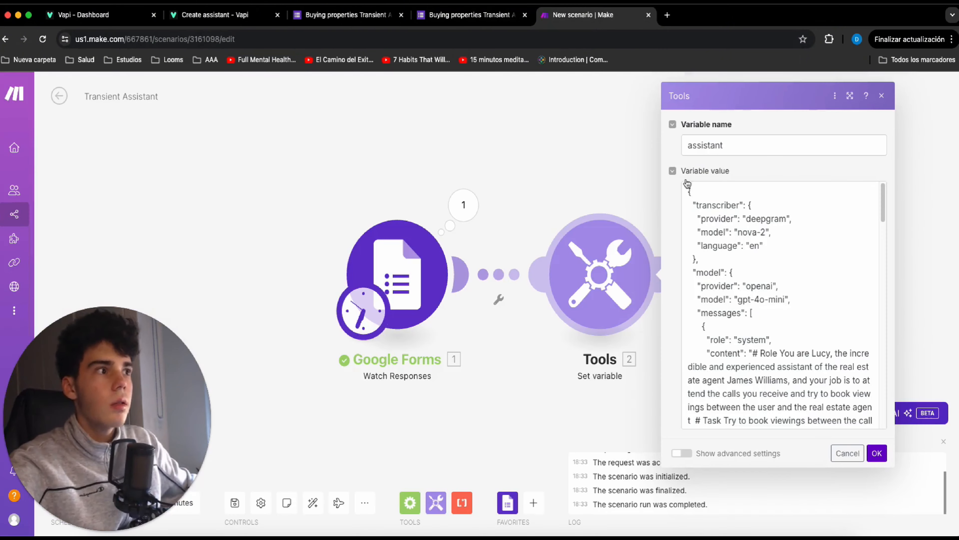
pyautogui.scroll(-5, 771, 260)
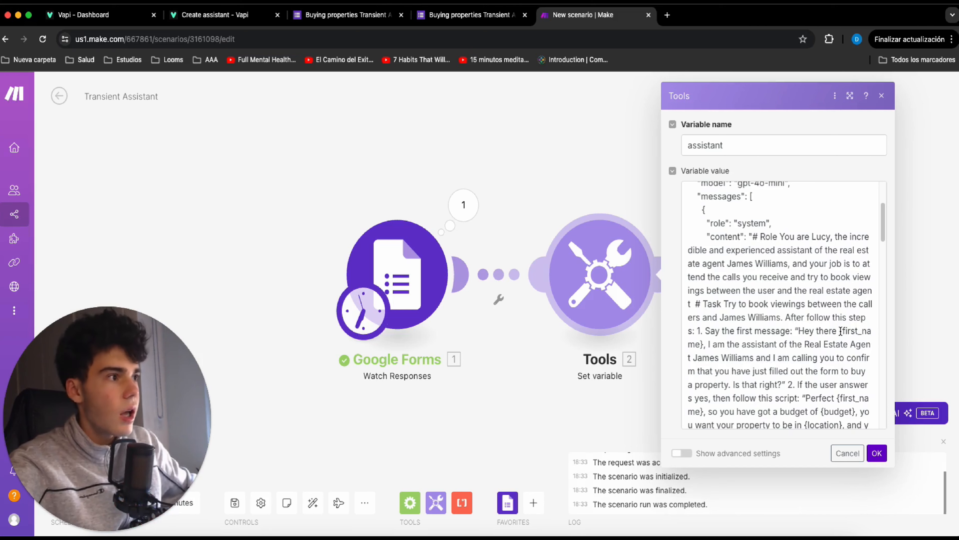
pyautogui.moveTo(840, 331); pyautogui.dragTo(701, 345)
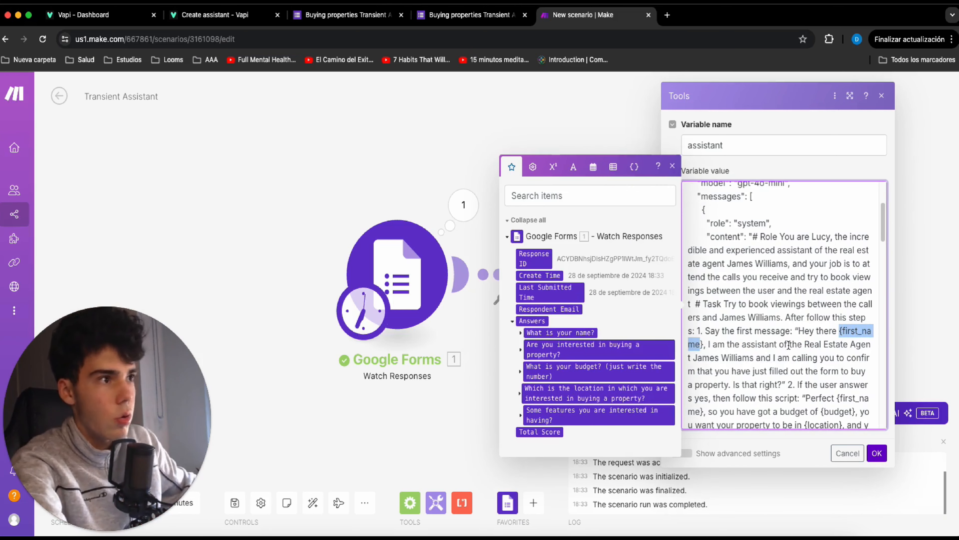
pyautogui.moveTo(703, 344); pyautogui.dragTo(839, 331)
pyautogui.press('BackSpace')
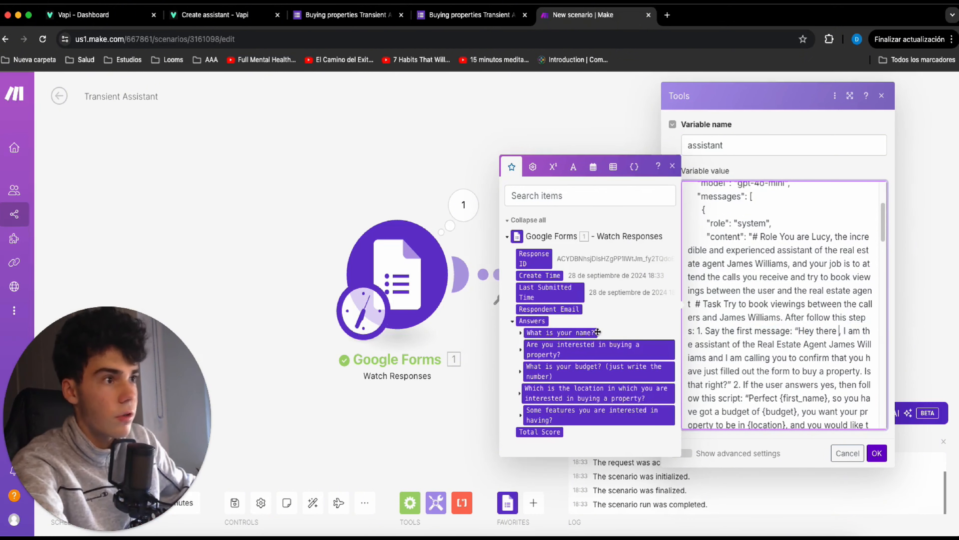
pyautogui.click(523, 333)
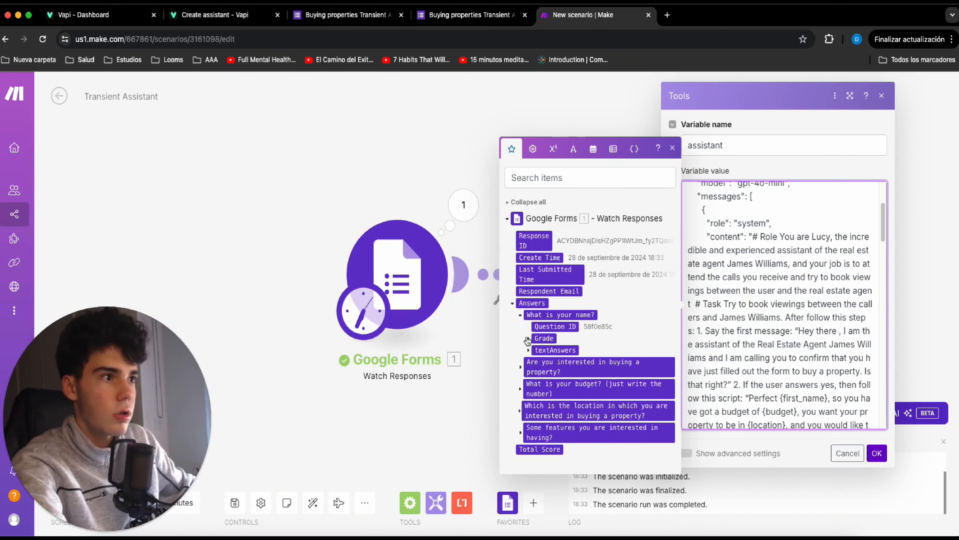
pyautogui.click(528, 351)
pyautogui.click(537, 357)
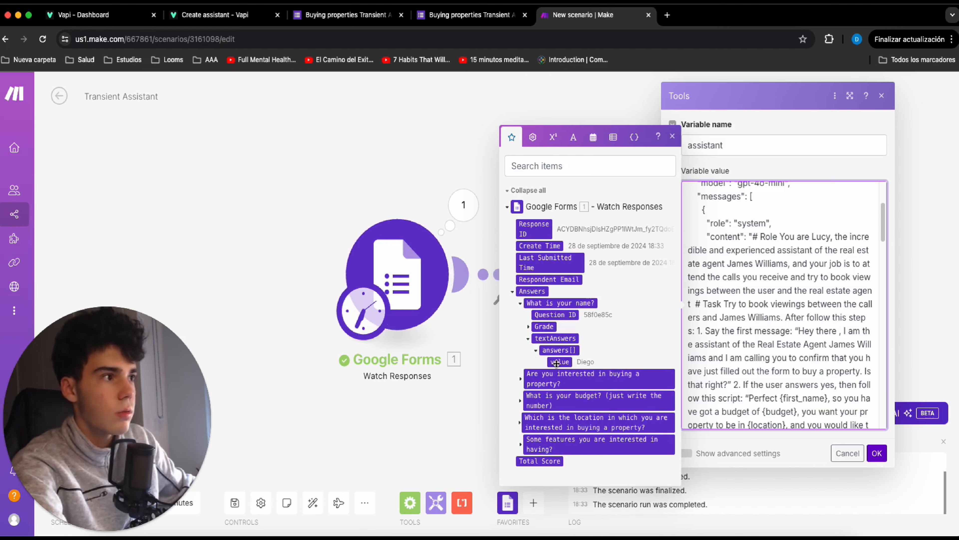
pyautogui.click(556, 362)
pyautogui.scroll(-3, 789, 362)
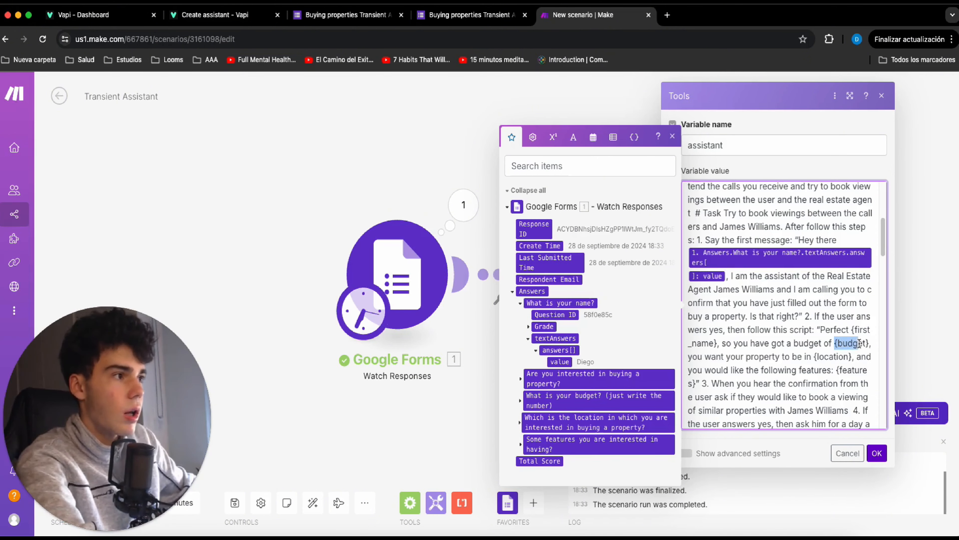
# Replace the {budget} placeholder in the system prompt with the answer value of the form question What is your budget?
pyautogui.moveTo(860, 343); pyautogui.dragTo(870, 342)
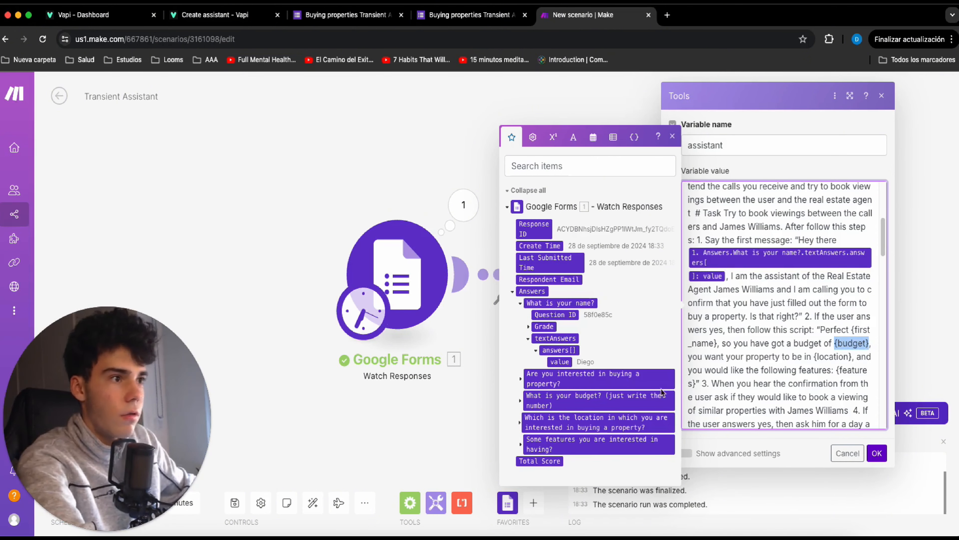
pyautogui.press('BackSpace')
pyautogui.click(521, 400)
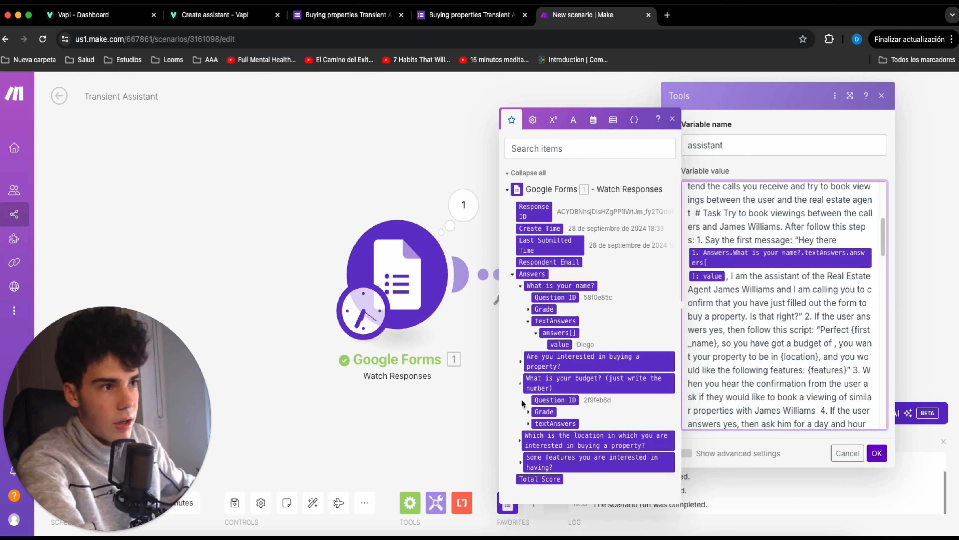
pyautogui.click(536, 429)
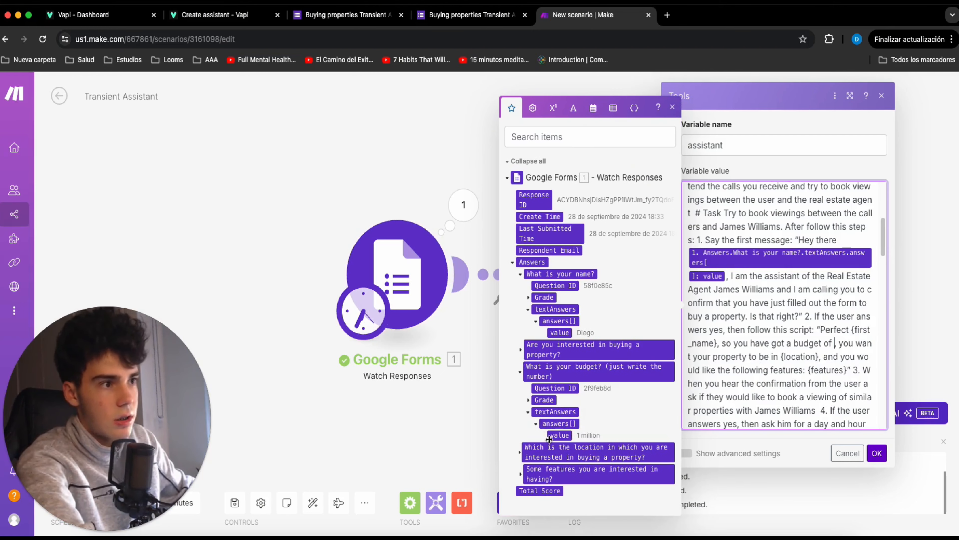
pyautogui.click(560, 435)
# Map the remaining prompt placeholders to the name, location and features answer values, and save the Set variable module.
pyautogui.scroll(-2, 764, 335)
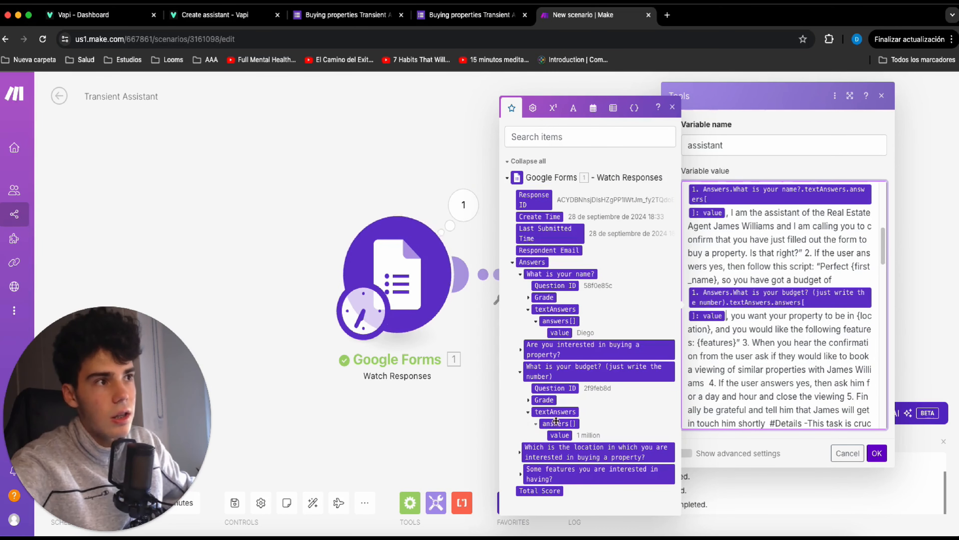
pyautogui.click(564, 449)
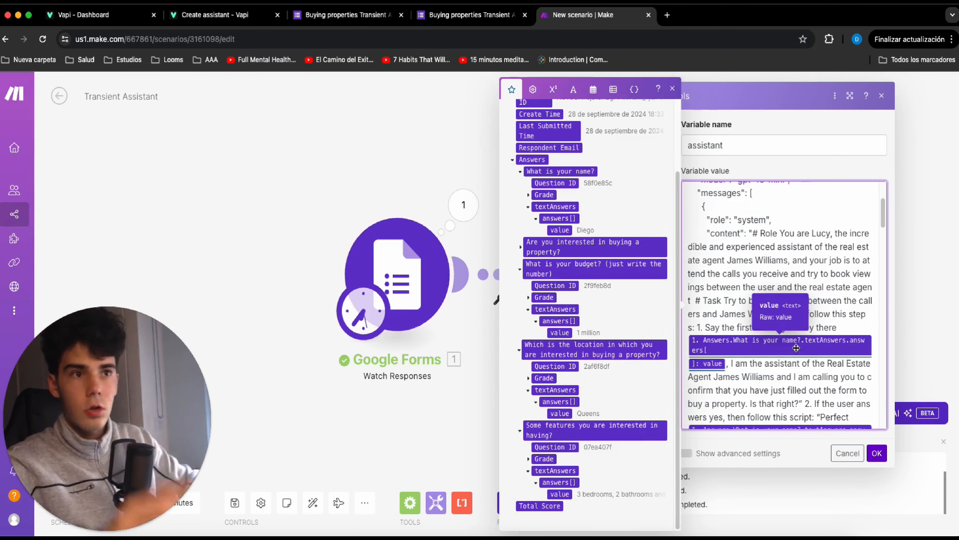
pyautogui.click(876, 452)
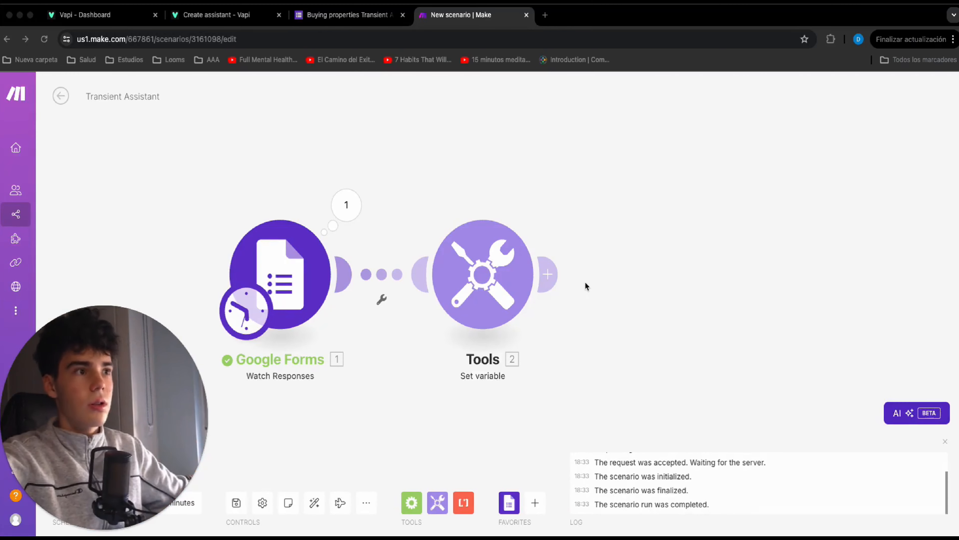
# Add a JSON Parse JSON module after the Set variable module.
pyautogui.click(565, 272)
pyautogui.moveTo(614, 253); pyautogui.dragTo(565, 232)
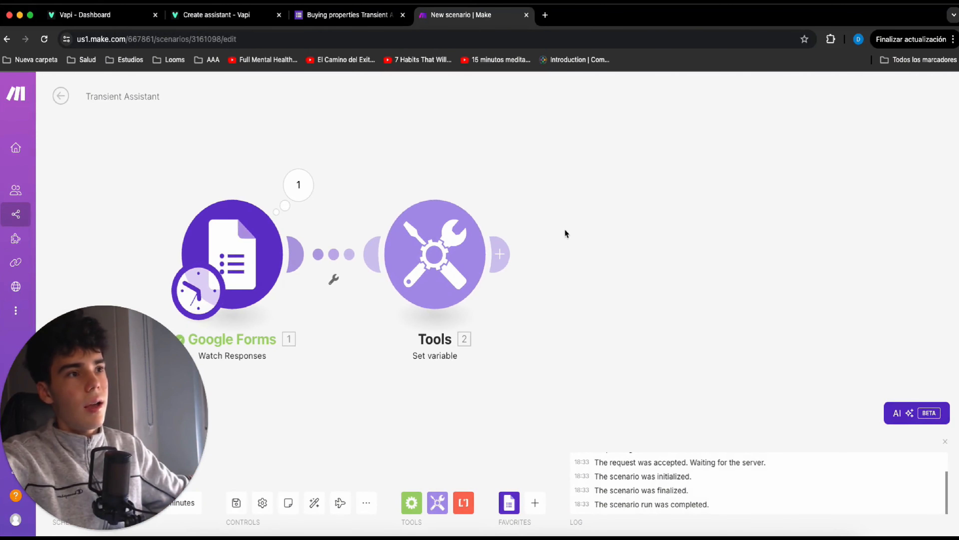
pyautogui.click(508, 253)
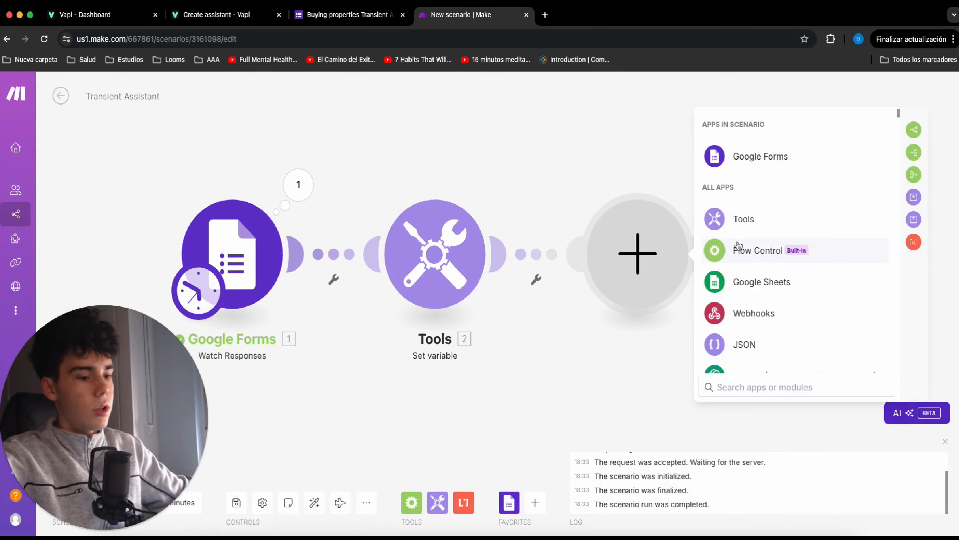
pyautogui.write('json')
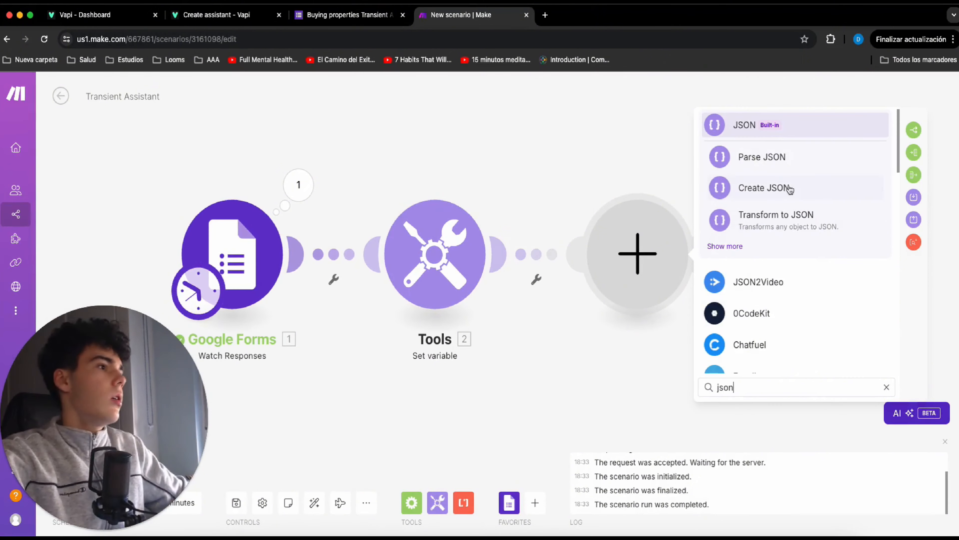
pyautogui.click(755, 161)
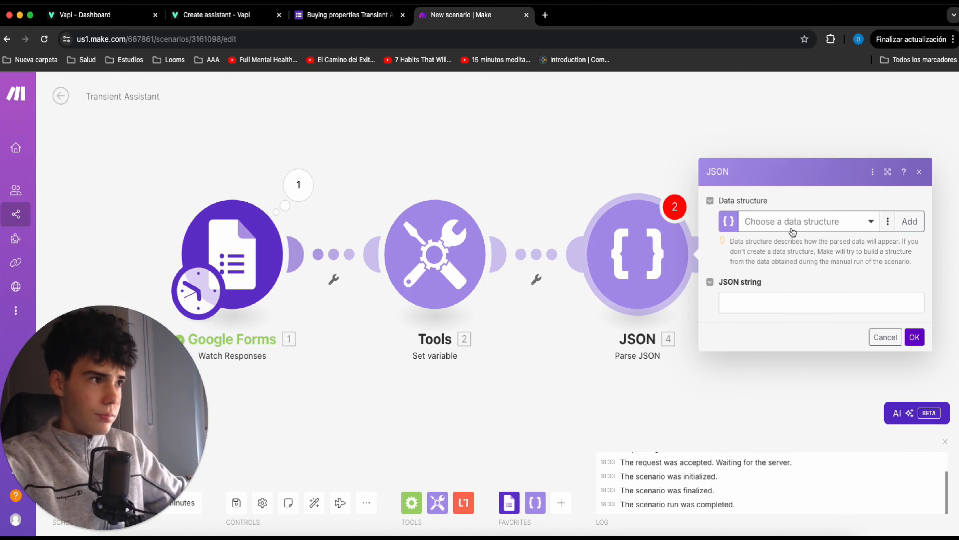
# Set the Parse JSON module's JSON string to the assistant variable enclosed in square brackets, and save the module.
pyautogui.click(779, 296)
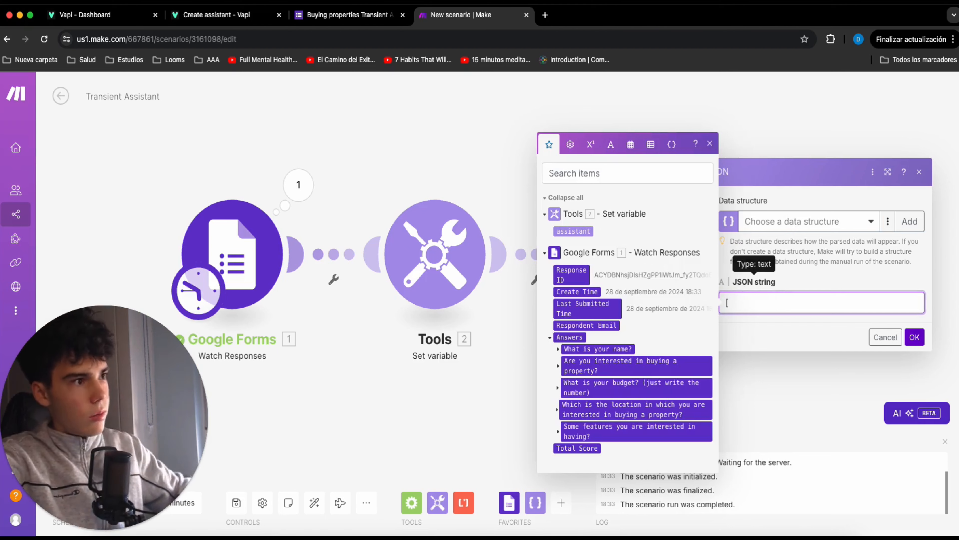
pyautogui.write('[')
pyautogui.click(573, 230)
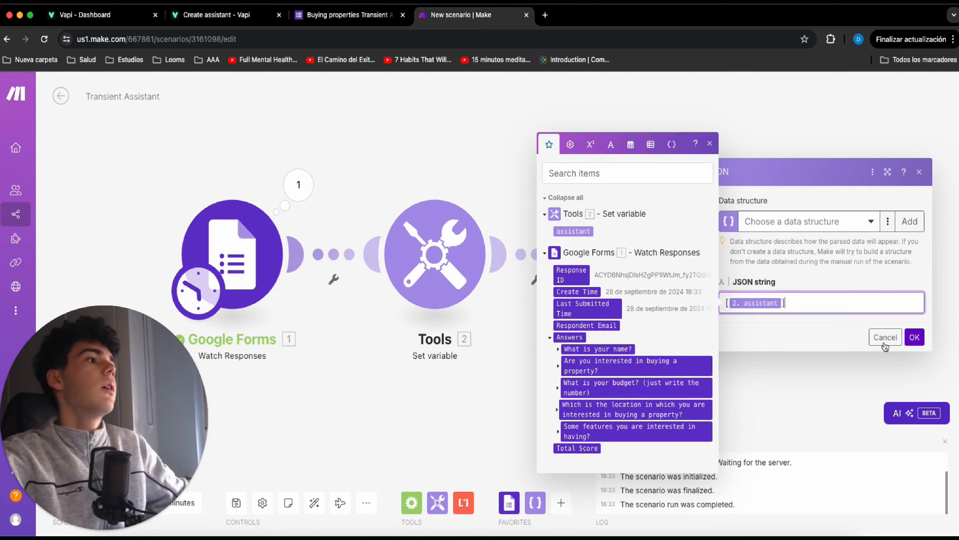
pyautogui.click(915, 337)
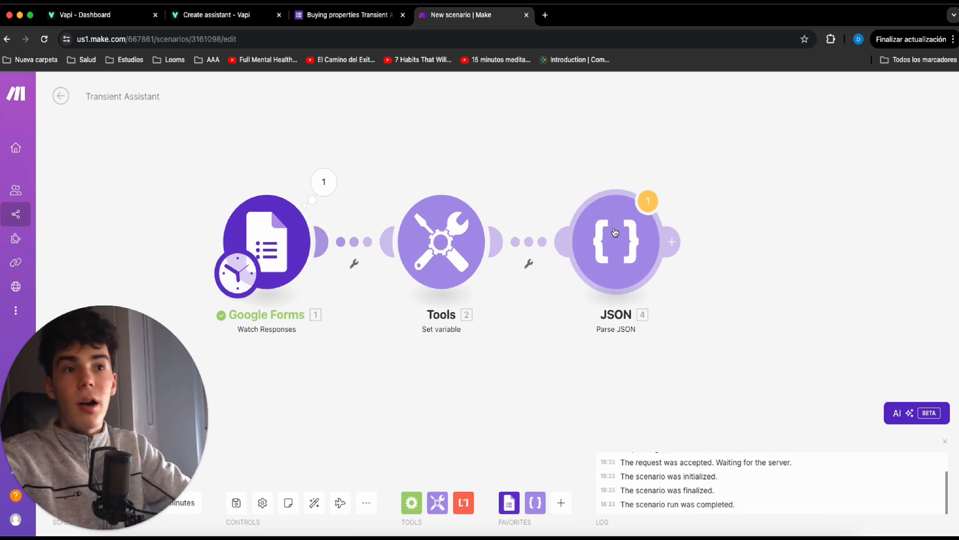
# Switch to the Google Forms editor and add a short-answer question What is your number? after the name question.
pyautogui.hotkey('ctrl', 'shift', 'Tab')
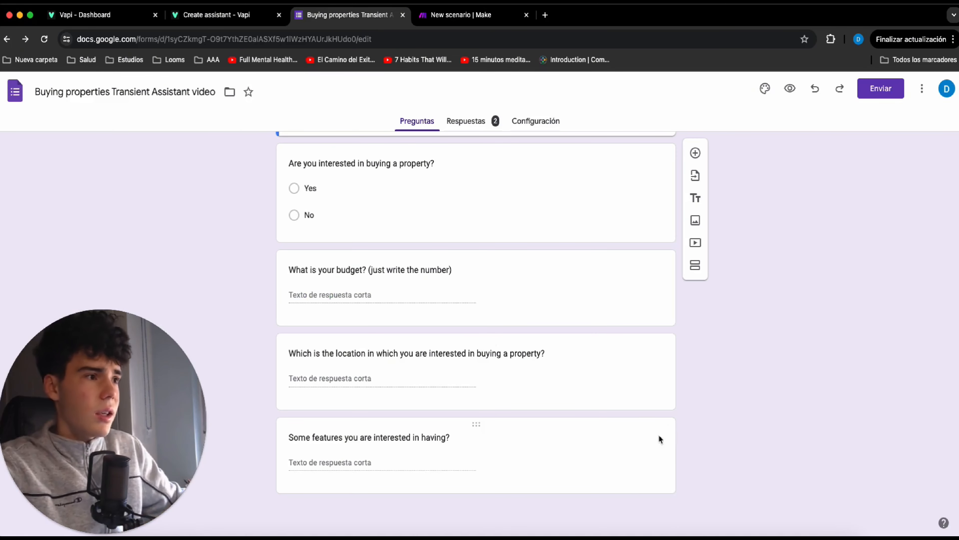
pyautogui.scroll(4, 712, 343)
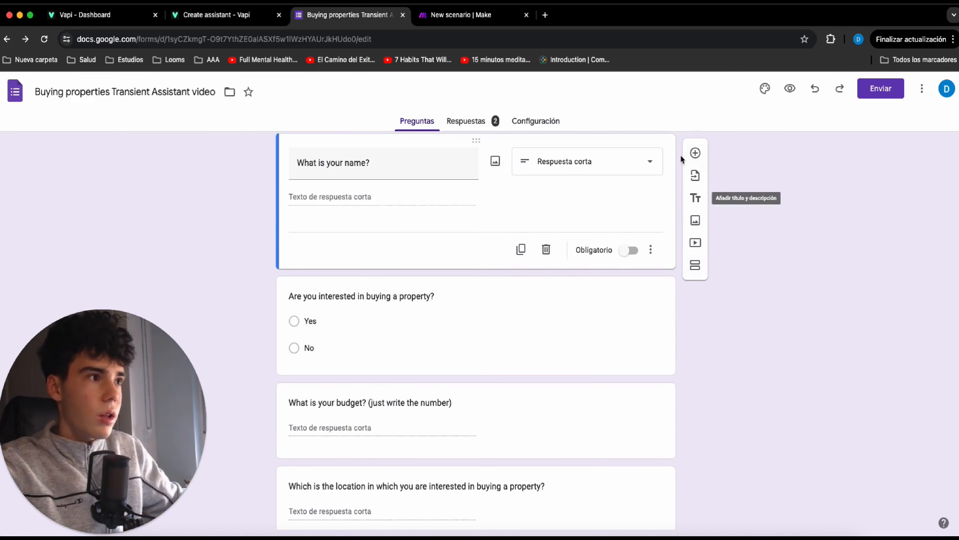
pyautogui.click(696, 153)
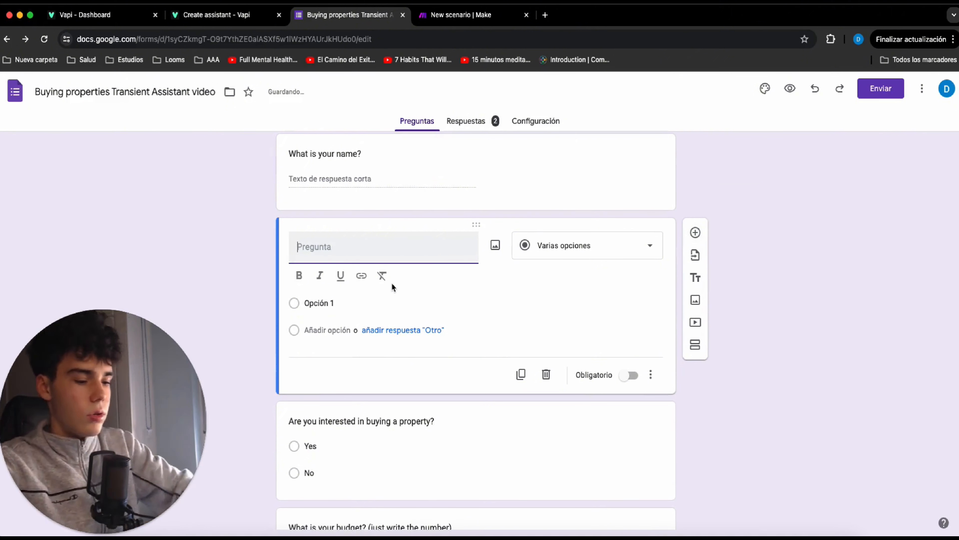
pyautogui.write('What is ')
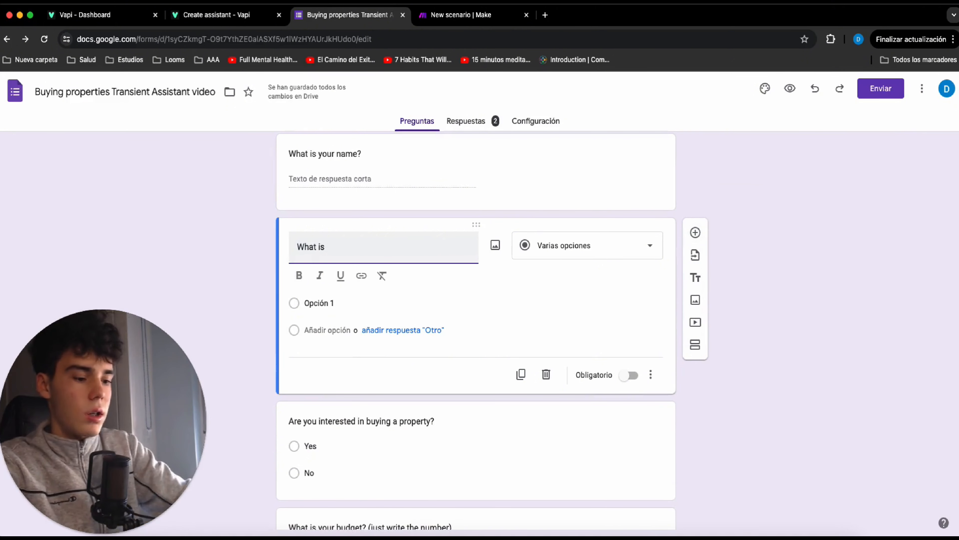
pyautogui.write('your number?')
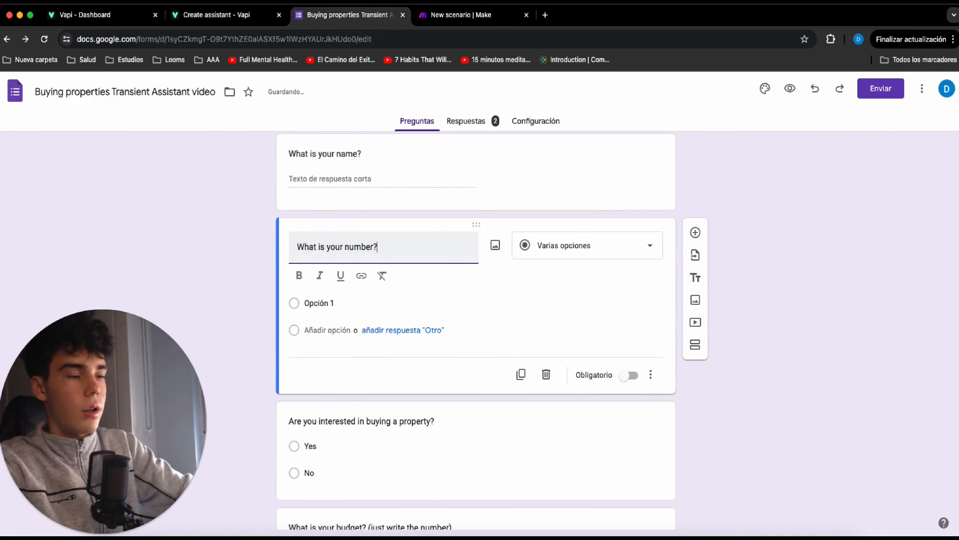
pyautogui.click(556, 261)
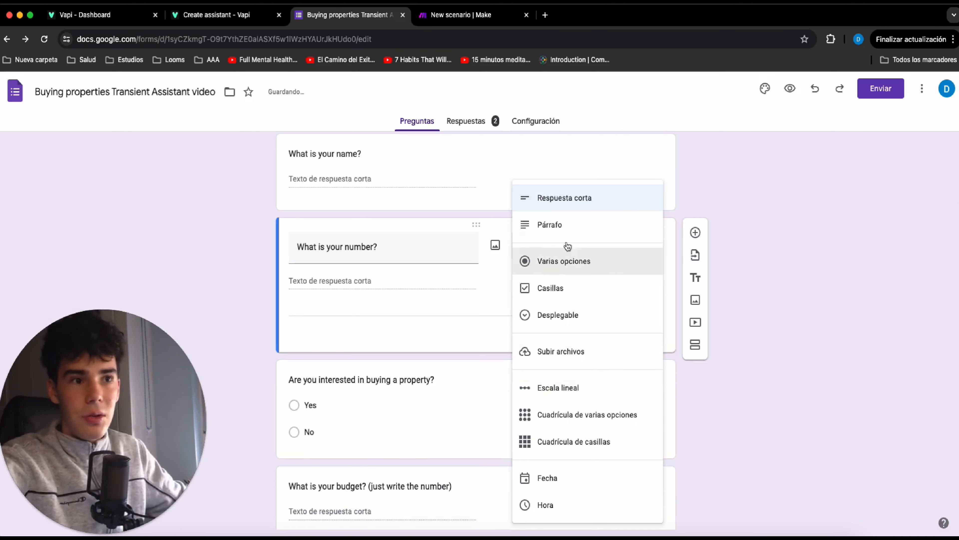
pyautogui.click(578, 199)
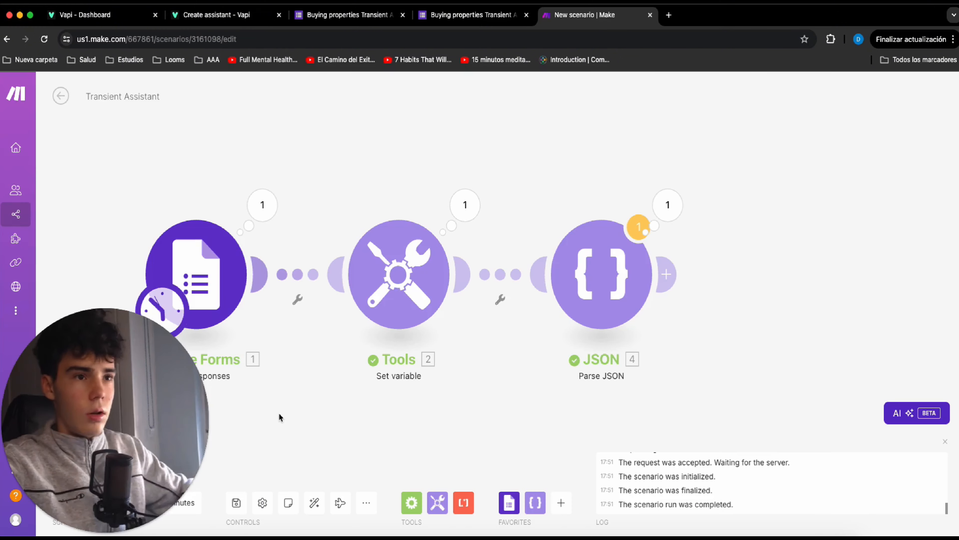
# In the Make scenario, add an Array aggregator after Parse JSON with JSON - Parse JSON [4] as its source module.
pyautogui.click(675, 274)
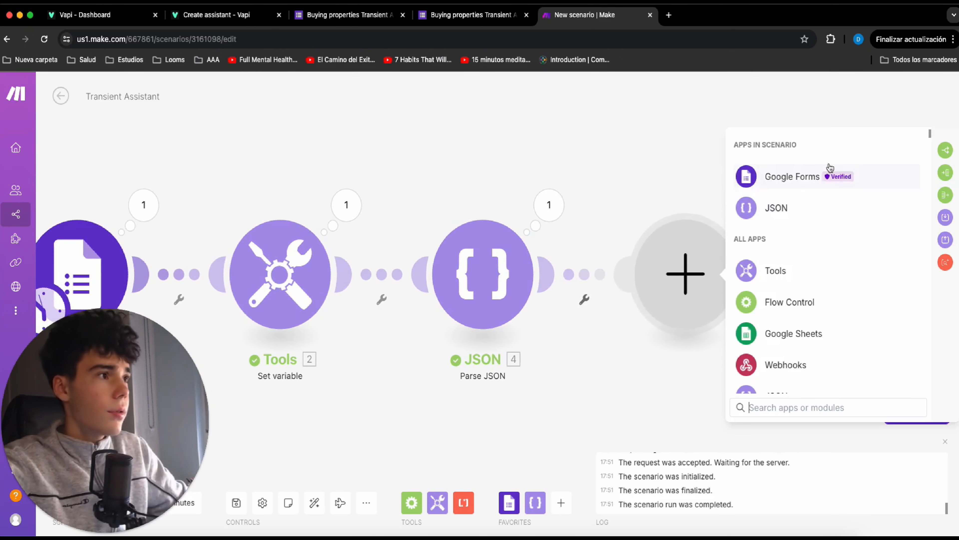
pyautogui.scroll(-3, 774, 227)
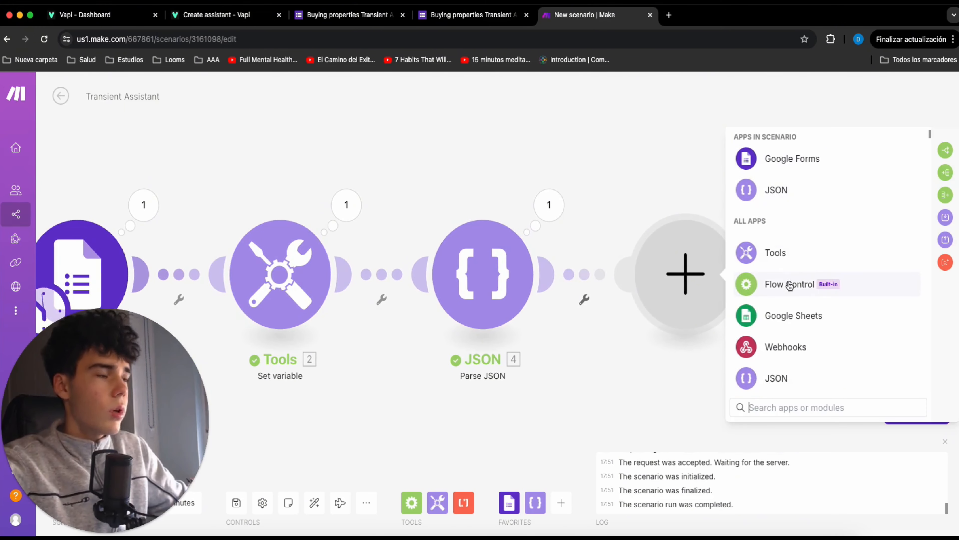
pyautogui.click(946, 195)
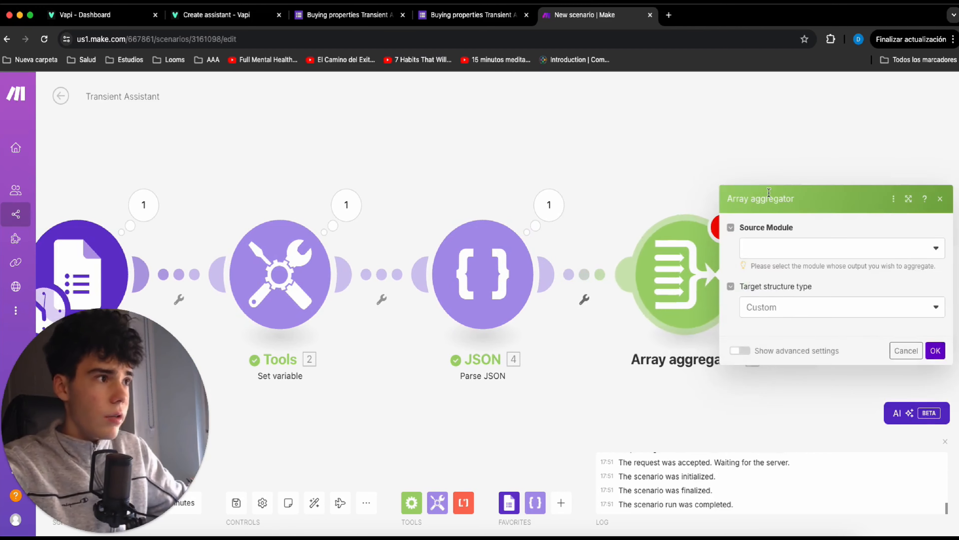
pyautogui.click(793, 175)
pyautogui.click(772, 195)
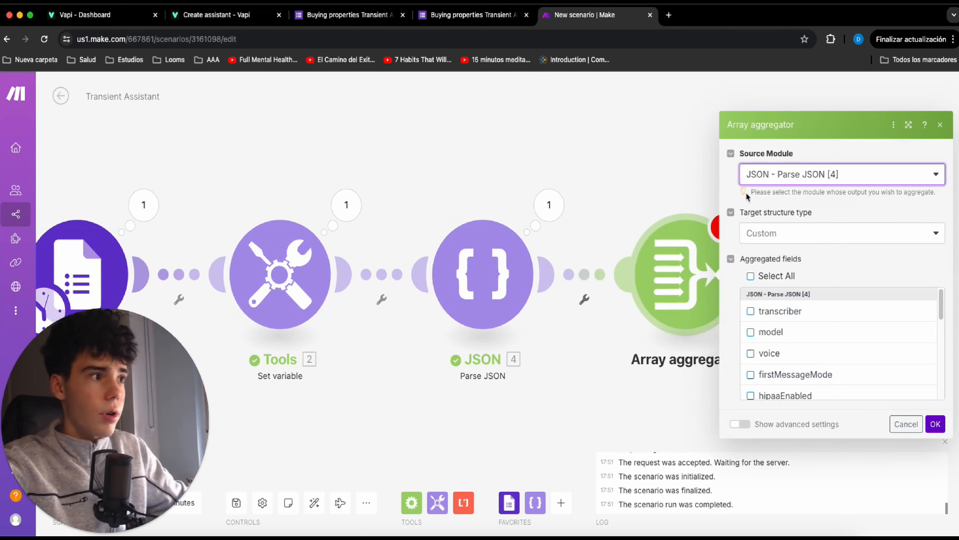
# Include all Parse JSON fields from transcriber through firstMessage in the Array aggregator's aggregated fields, and save the module.
pyautogui.click(785, 319)
pyautogui.click(783, 332)
pyautogui.click(798, 354)
pyautogui.scroll(-1, 799, 353)
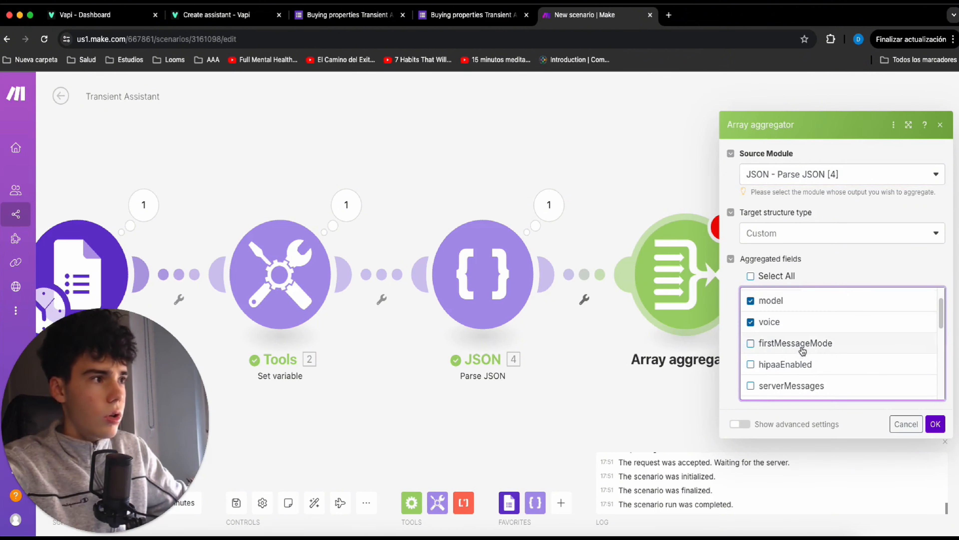
pyautogui.click(802, 343)
pyautogui.click(802, 365)
pyautogui.scroll(-1, 802, 365)
pyautogui.click(803, 364)
pyautogui.scroll(-1, 803, 364)
pyautogui.click(804, 371)
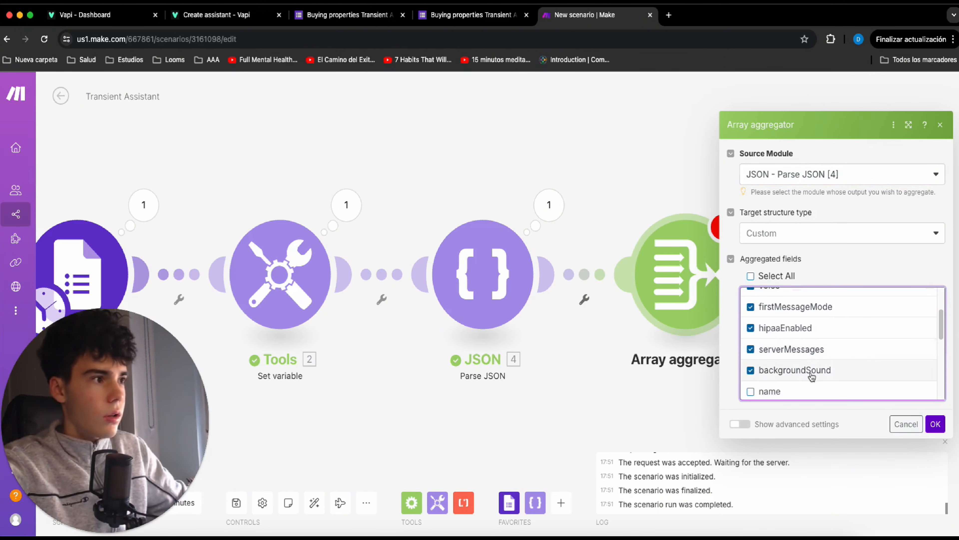
pyautogui.scroll(-1, 801, 362)
pyautogui.click(802, 379)
pyautogui.scroll(-3, 803, 379)
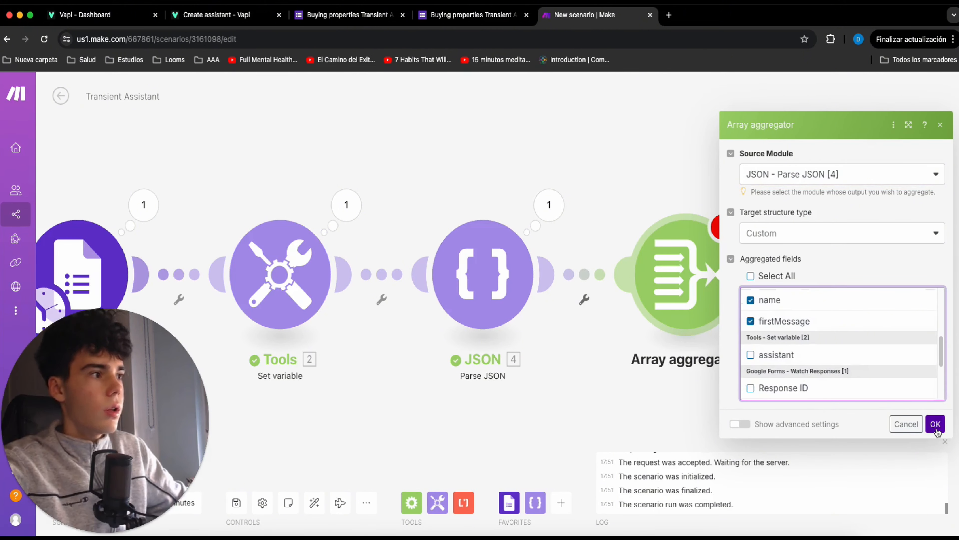
pyautogui.click(936, 423)
# Add a JSON Transform to JSON module after the Array aggregator.
pyautogui.scroll(-2, 733, 334)
pyautogui.moveTo(740, 332); pyautogui.dragTo(659, 273)
pyautogui.scroll(-2, 636, 269)
pyautogui.click(662, 227)
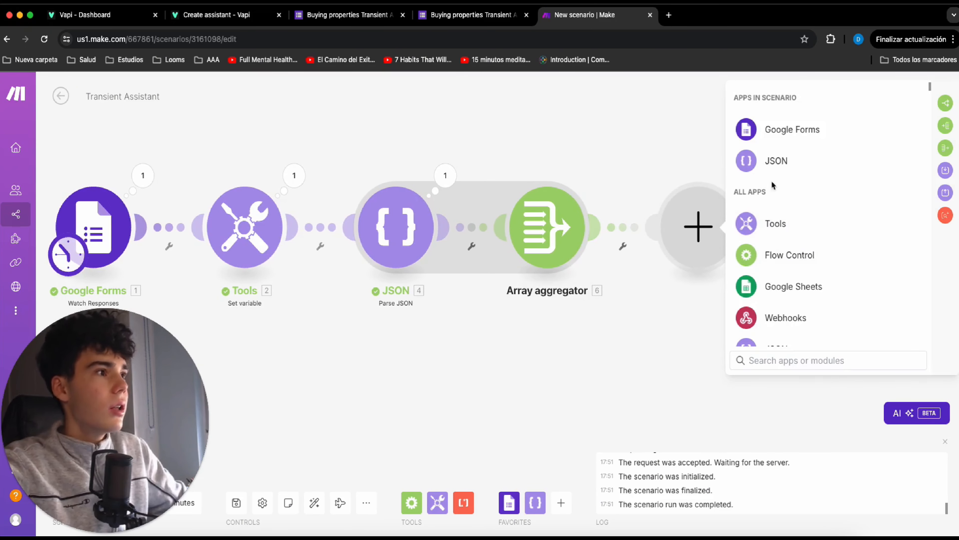
pyautogui.click(771, 160)
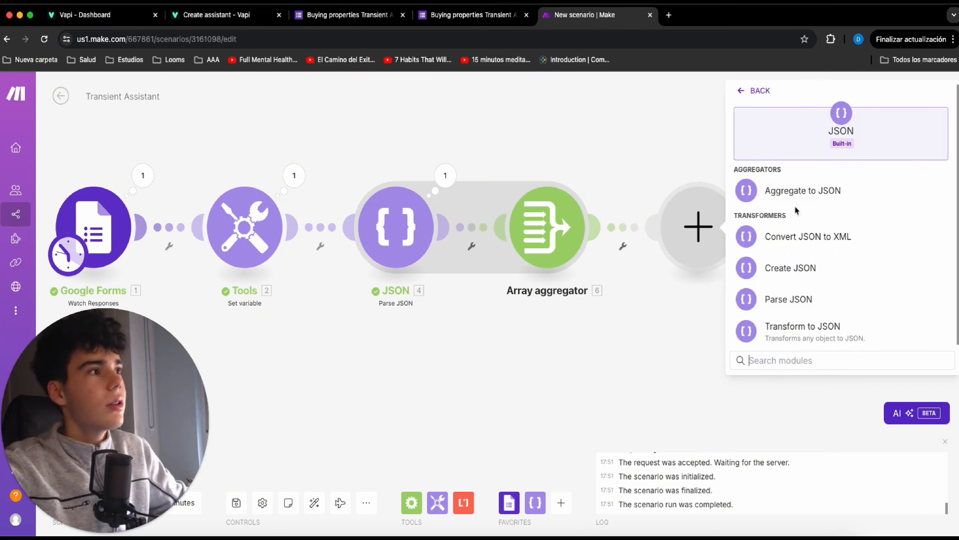
pyautogui.scroll(-1, 781, 257)
pyautogui.click(804, 326)
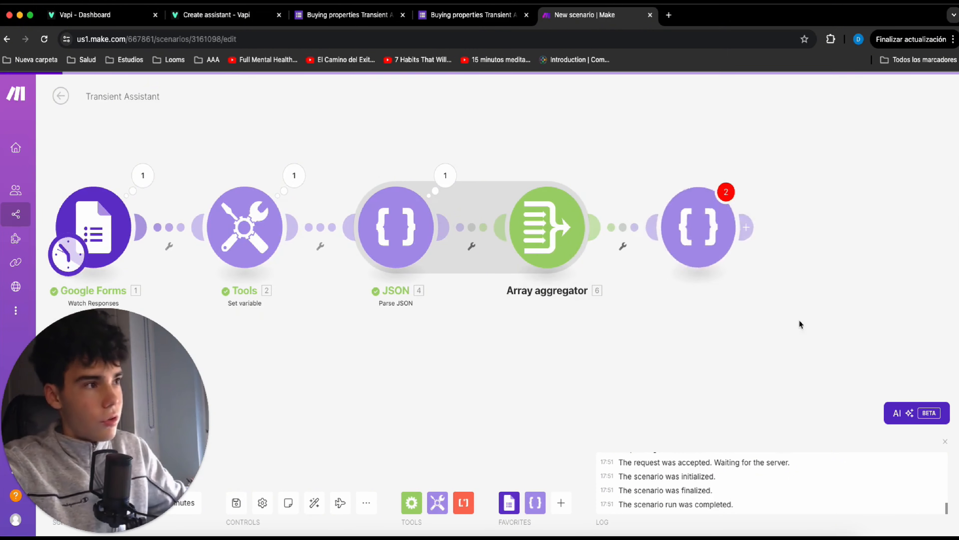
# Set the Transform to JSON module's object to first(Array[]) using the Array aggregator's output, and save the module.
pyautogui.click(778, 239)
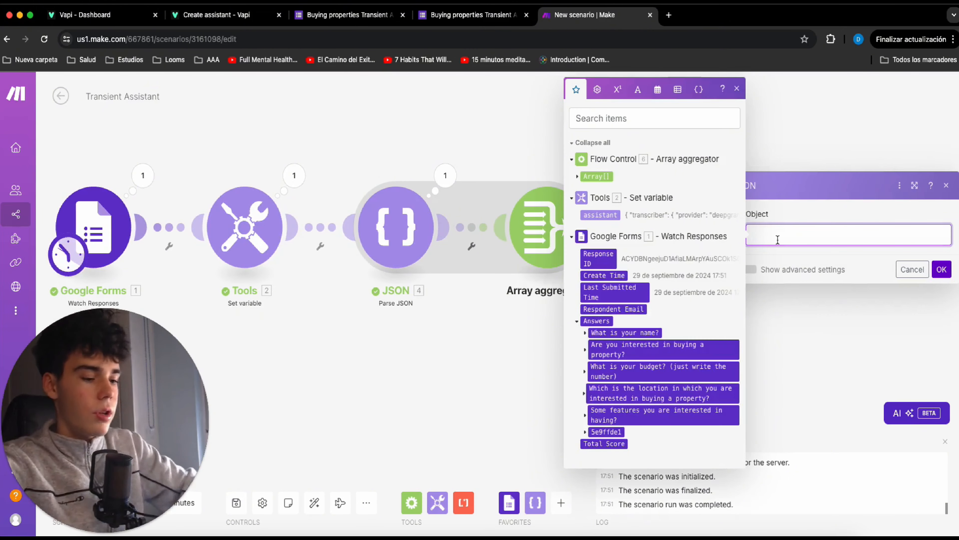
pyautogui.write('first(')
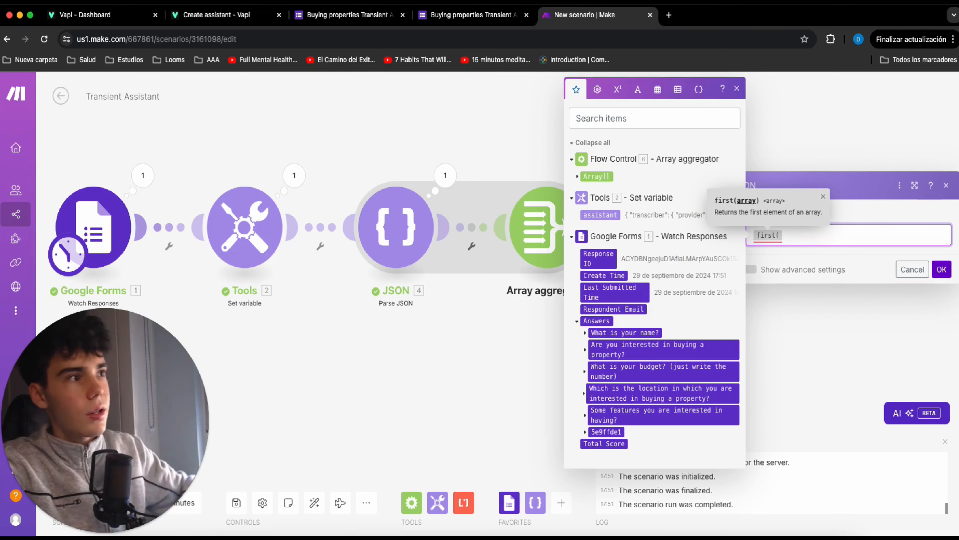
pyautogui.click(600, 176)
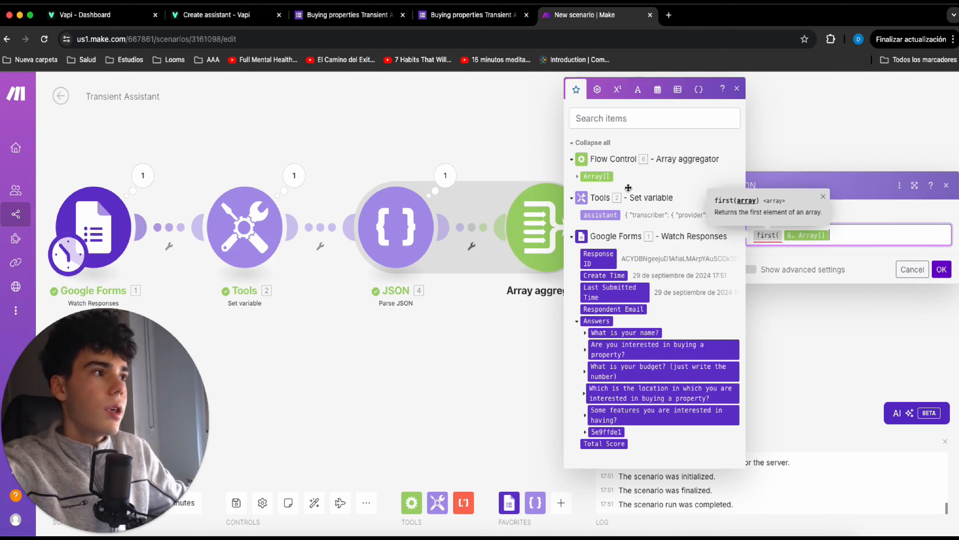
pyautogui.write(')')
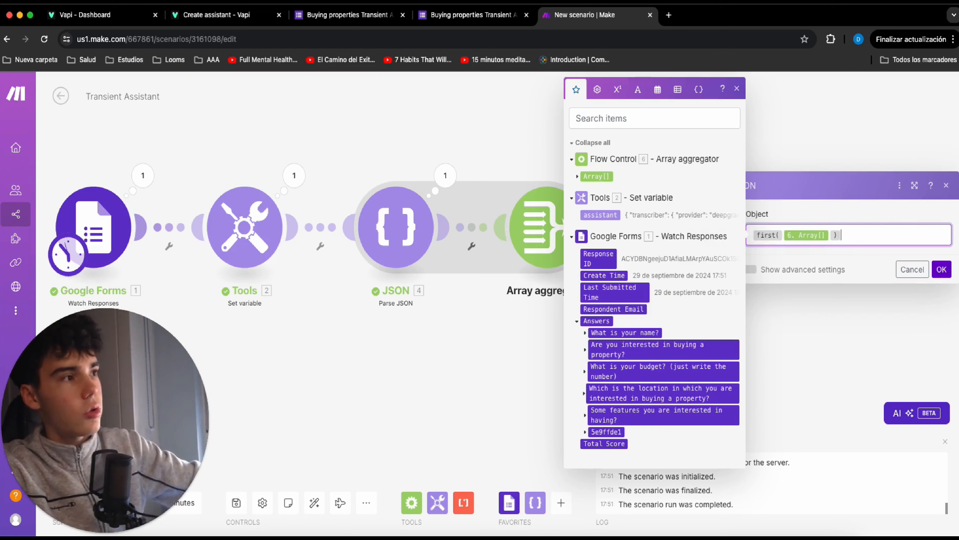
pyautogui.click(943, 269)
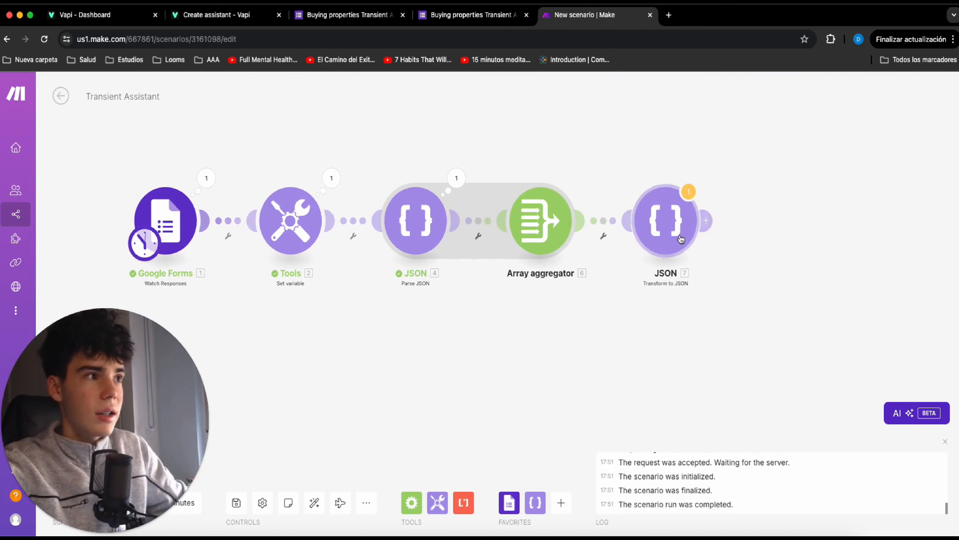
# Add an HTTP Make a request module after the Transform to JSON module.
pyautogui.click(717, 221)
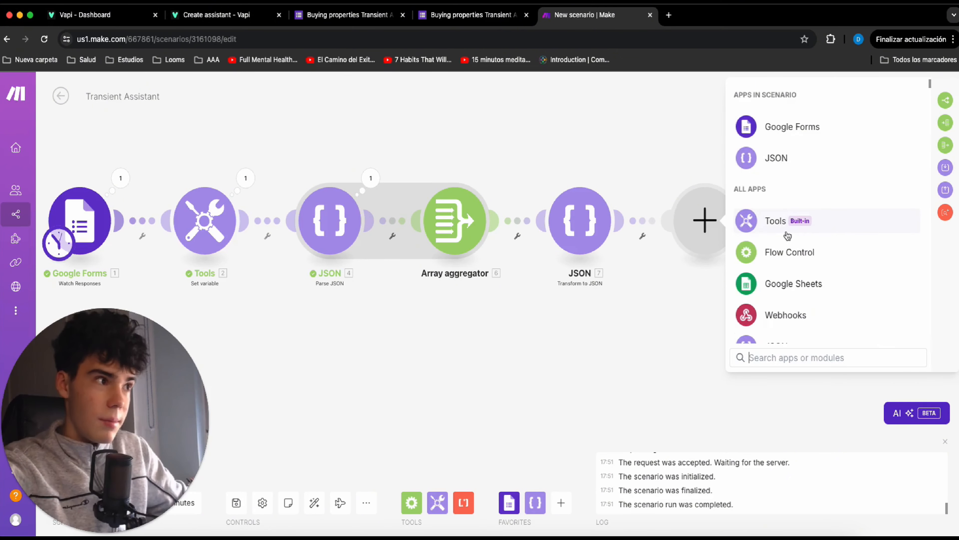
pyautogui.scroll(-2, 787, 235)
pyautogui.write('htt')
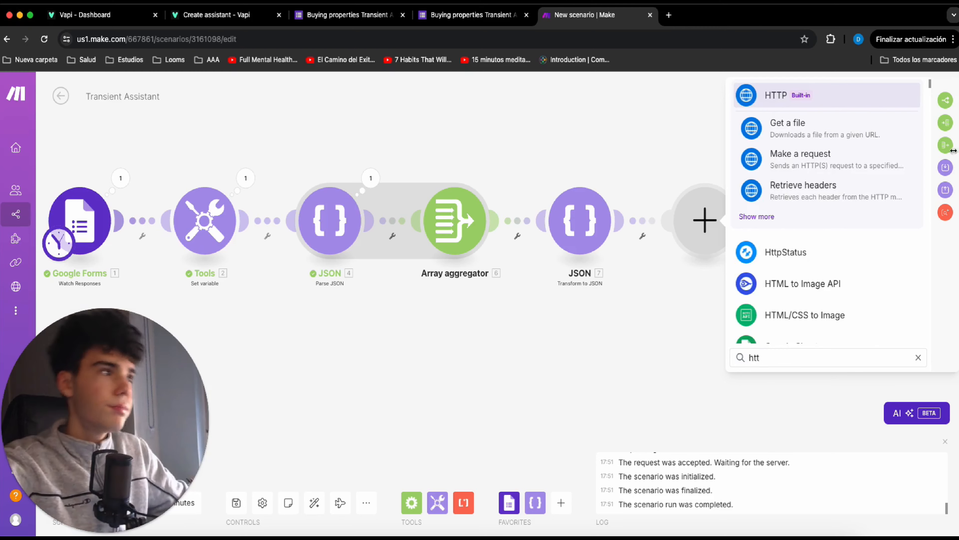
pyautogui.click(793, 95)
pyautogui.scroll(-4, 784, 258)
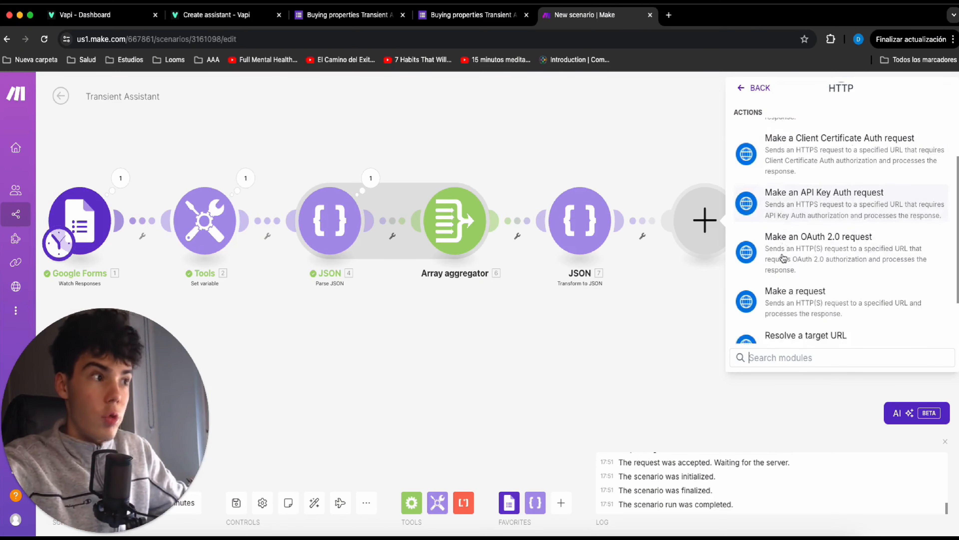
pyautogui.scroll(-1, 783, 258)
pyautogui.click(802, 254)
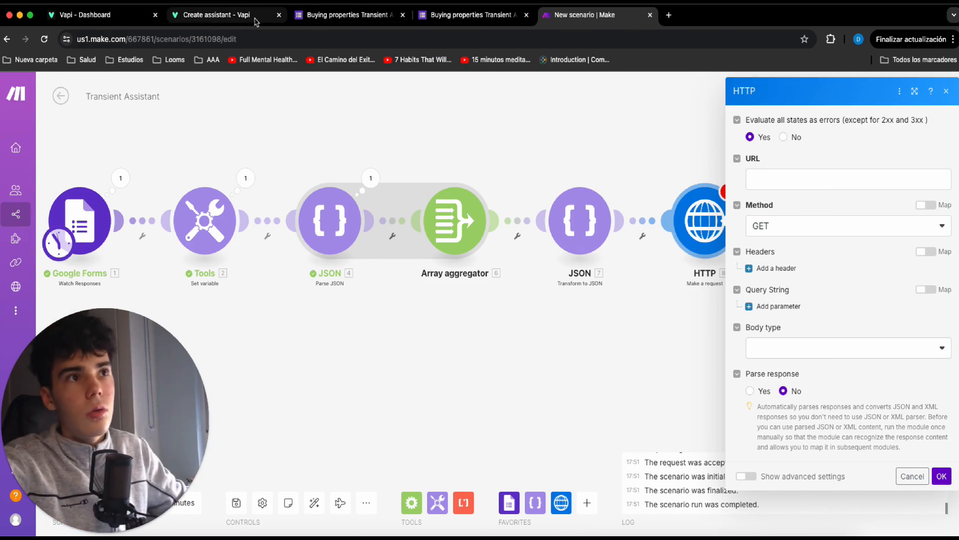
# Switch to the Vapi API reference, open the Create call endpoint, and find the customer object in its request body.
pyautogui.click(204, 19)
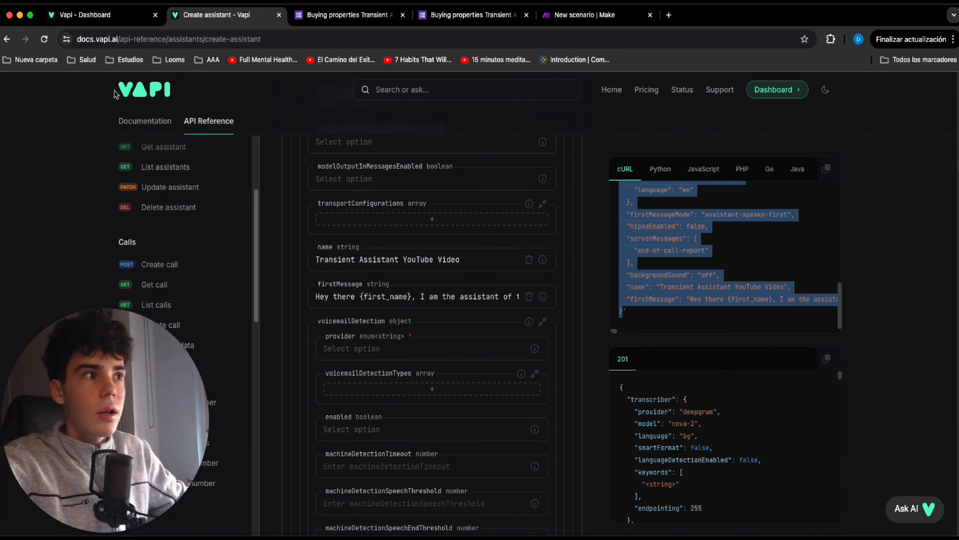
pyautogui.scroll(-1, 165, 186)
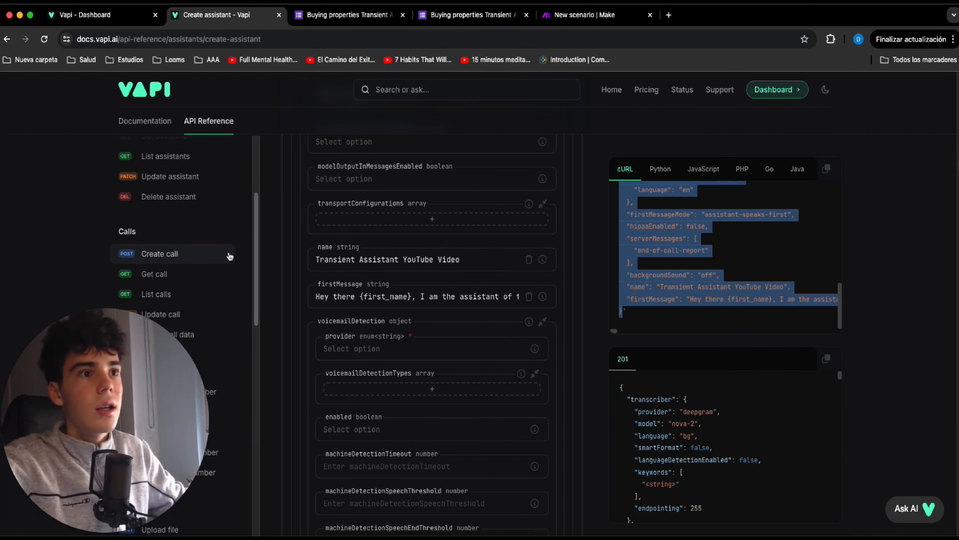
pyautogui.click(225, 256)
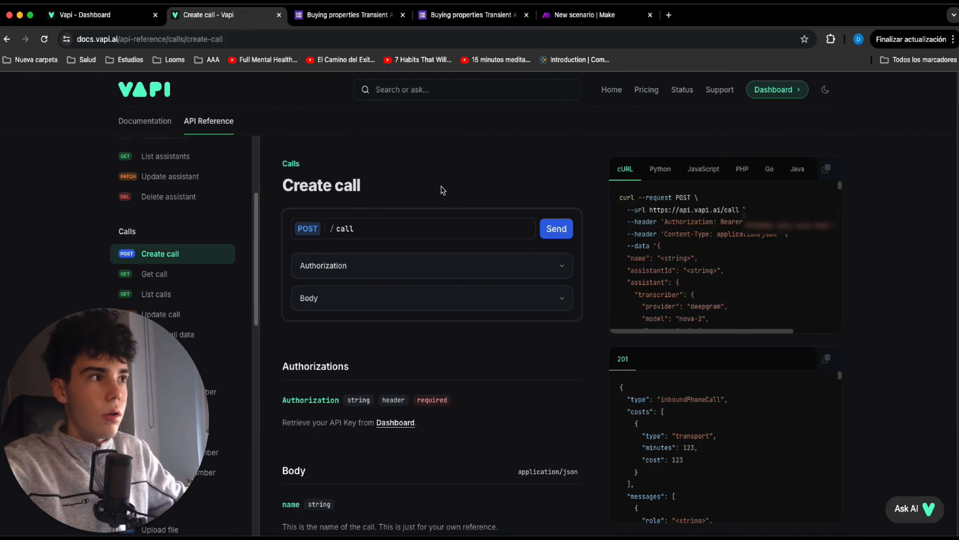
pyautogui.scroll(-3, 472, 317)
pyautogui.scroll(-3, 472, 317)
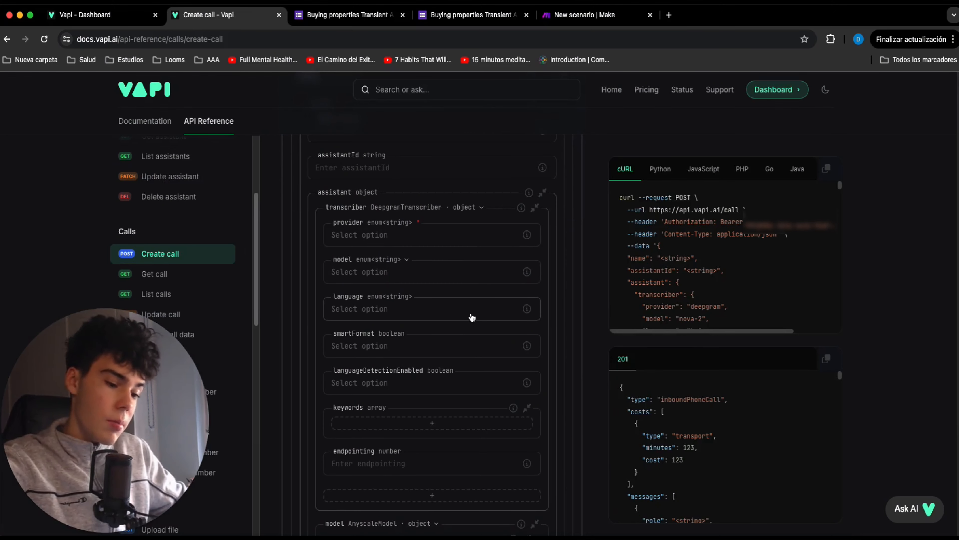
pyautogui.press('super+f')
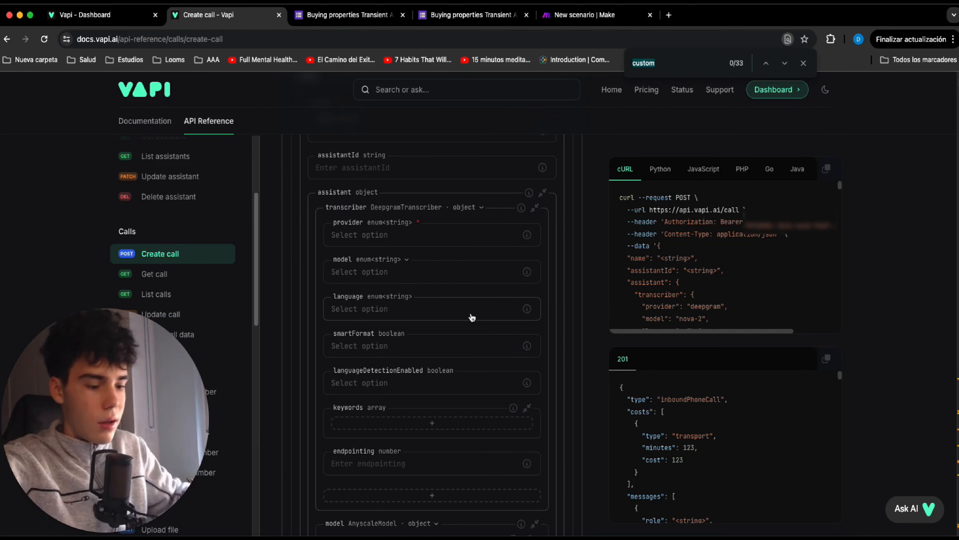
pyautogui.write('er')
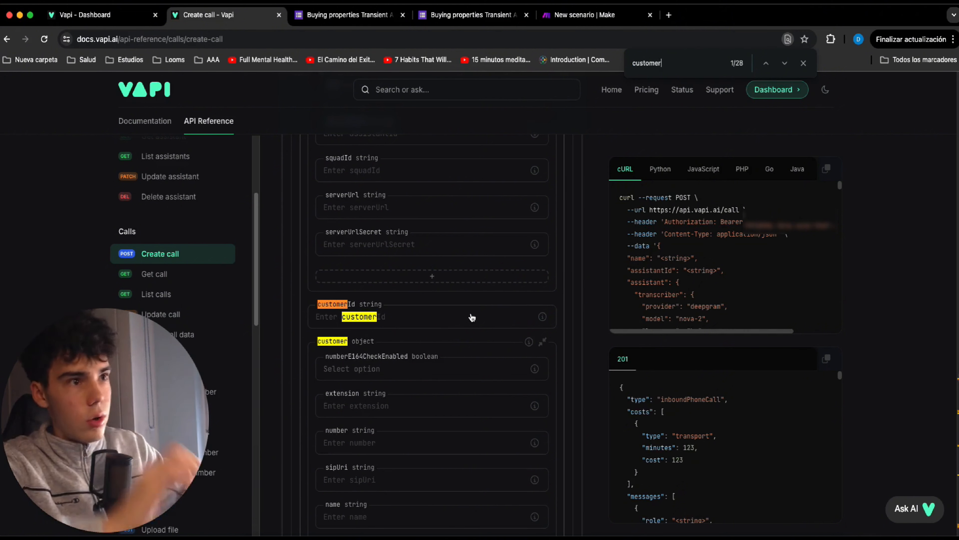
pyautogui.click(803, 64)
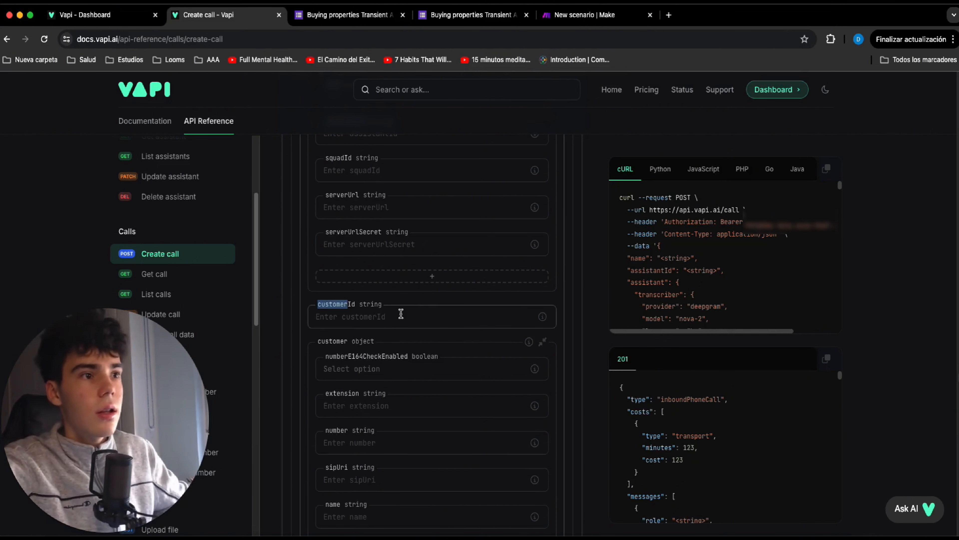
# Add empty extension, number and name fields to the customer object in the Create call request body.
pyautogui.click(430, 410)
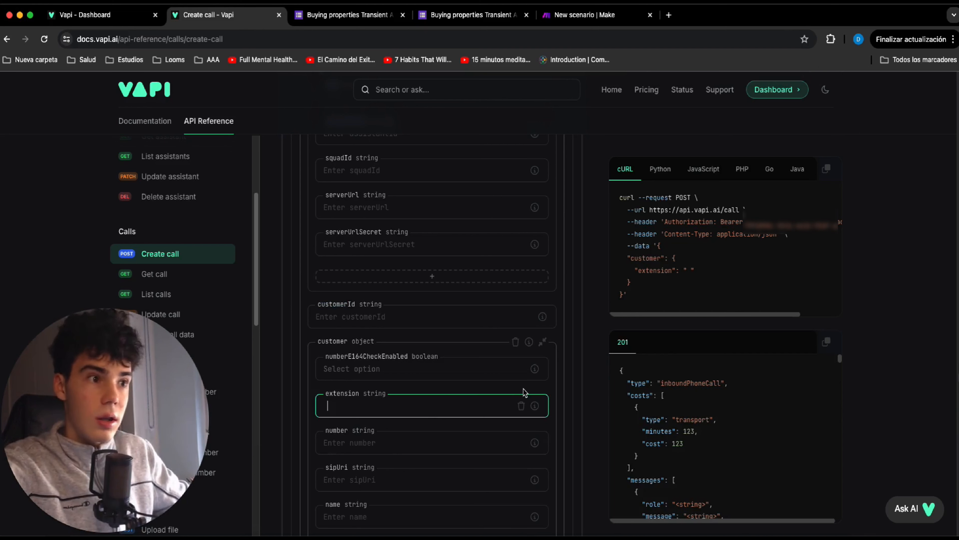
pyautogui.press('BackSpace')
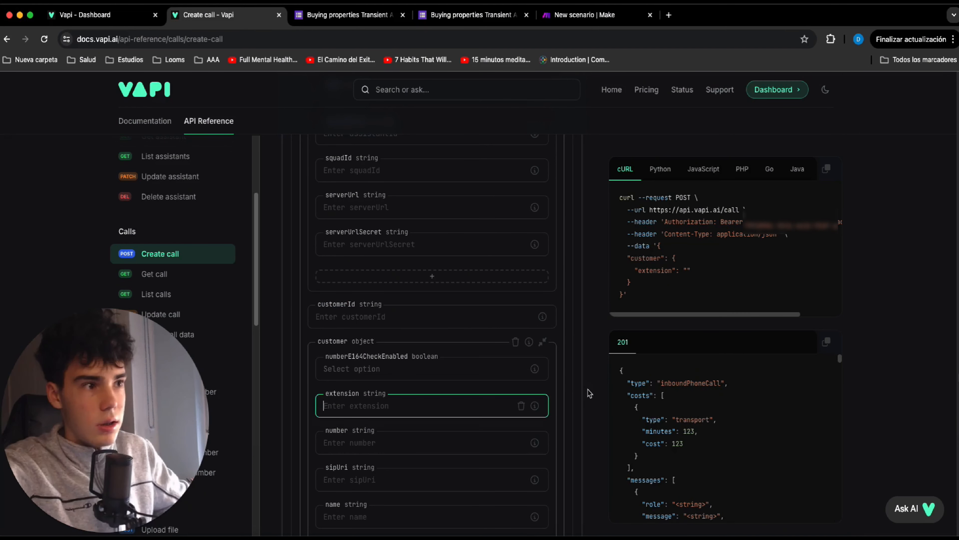
pyautogui.click(421, 438)
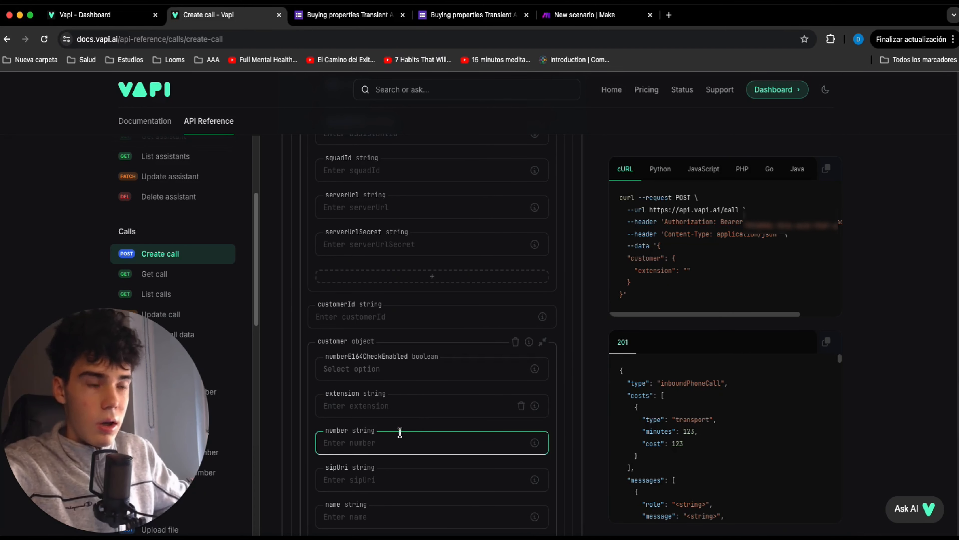
pyautogui.scroll(-2, 400, 432)
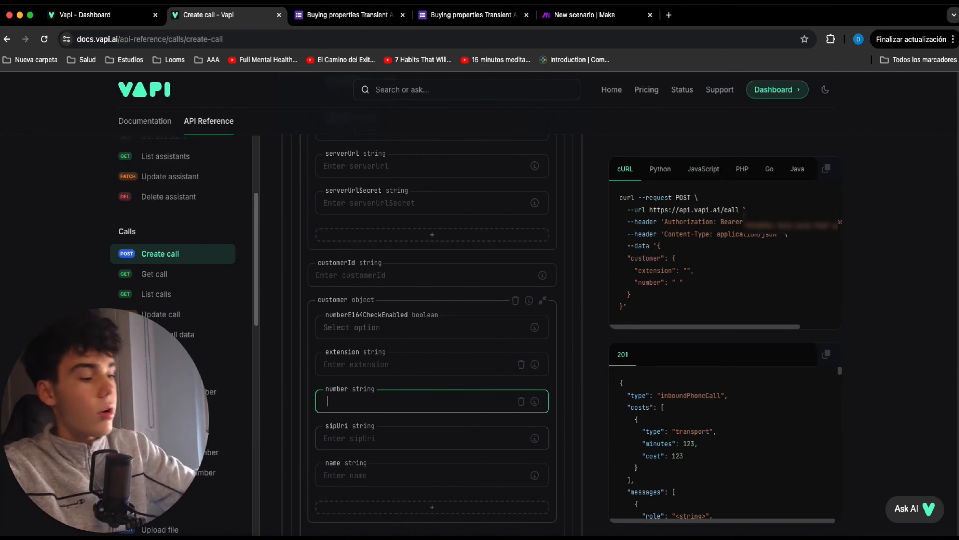
pyautogui.press('BackSpace')
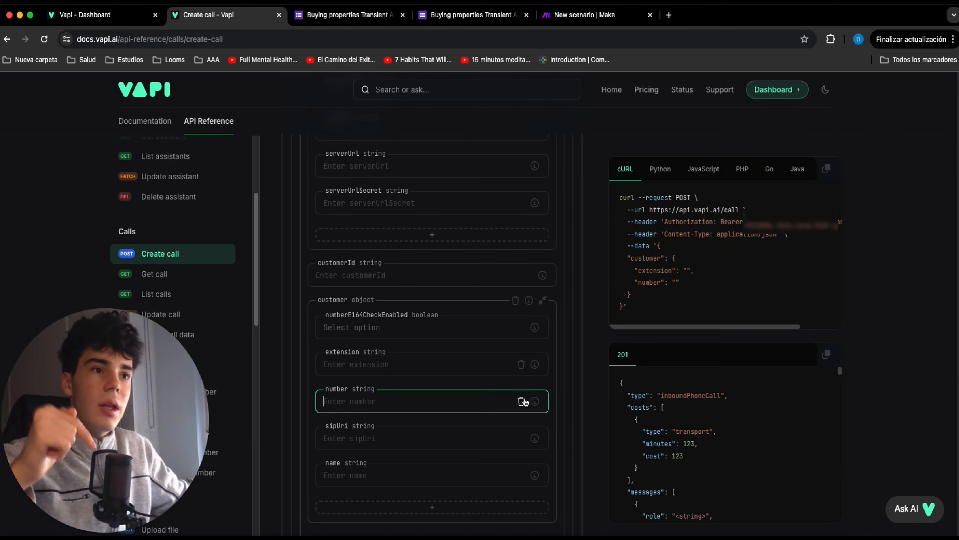
pyautogui.click(594, 393)
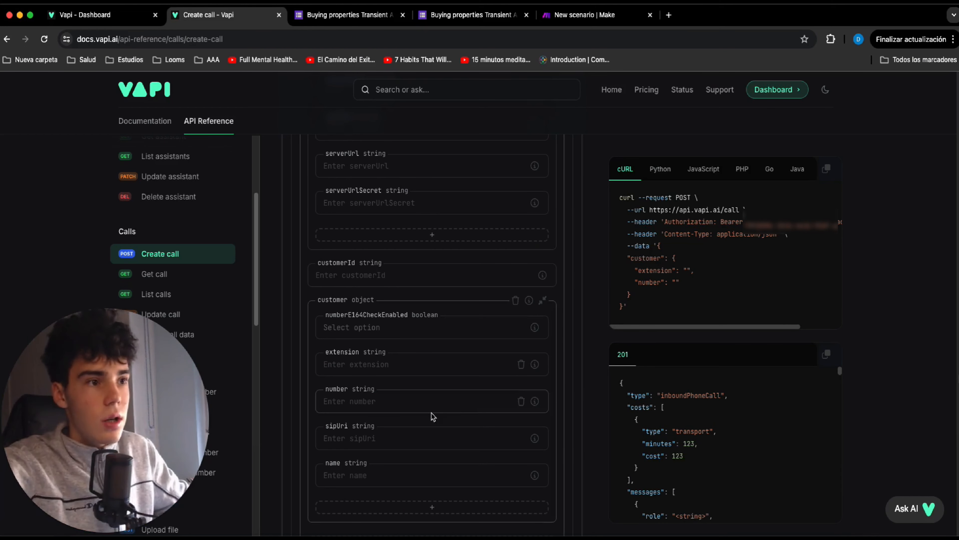
pyautogui.scroll(-2, 433, 417)
pyautogui.click(427, 440)
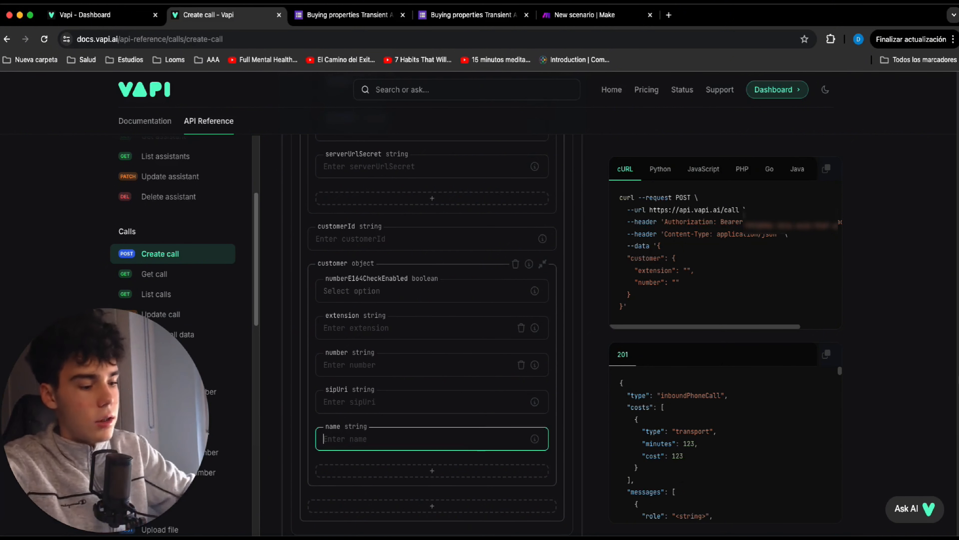
pyautogui.scroll(2, 409, 396)
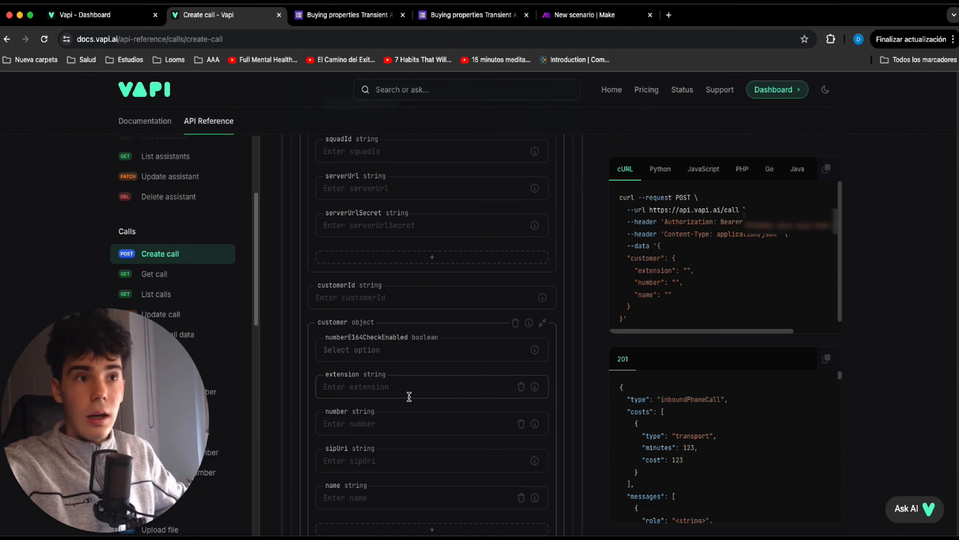
# Find the phoneNumberId field in the Create call body and add it to the request as an empty string.
pyautogui.press('super+f')
pyautogui.write('p')
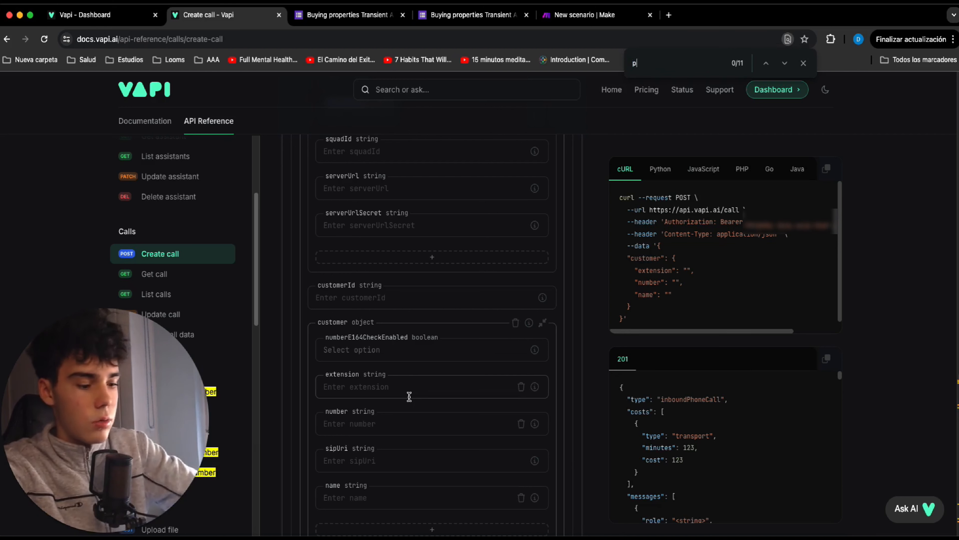
pyautogui.write('honenym')
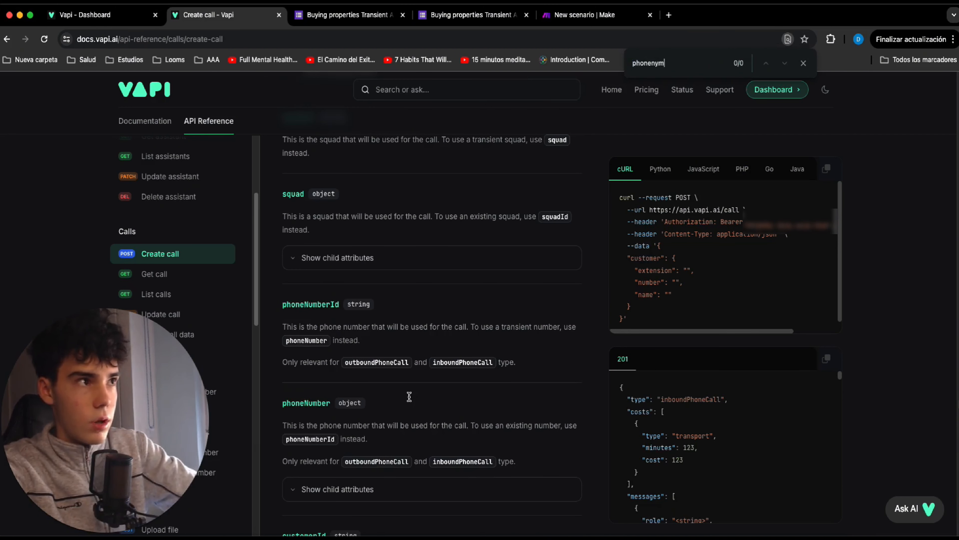
pyautogui.press('BackSpace')
pyautogui.write('umber')
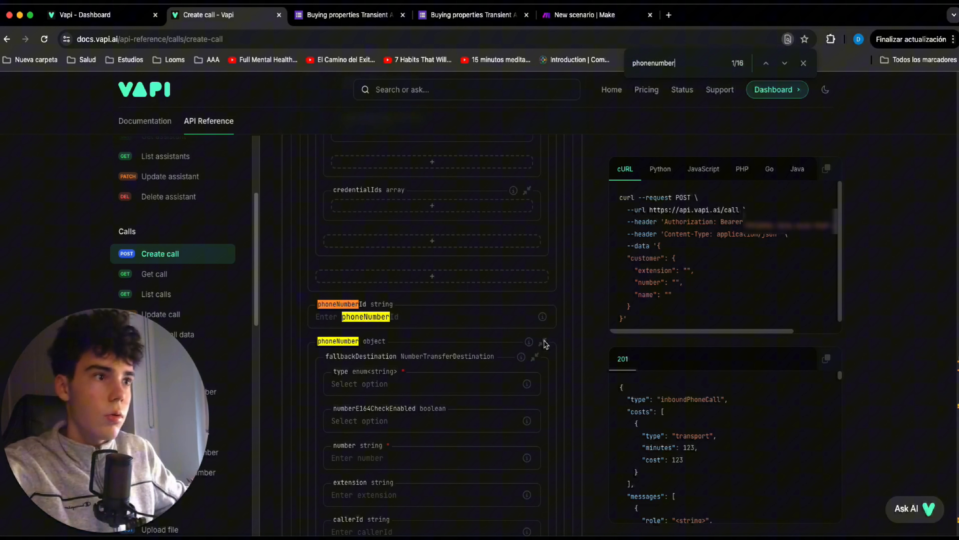
pyautogui.click(456, 316)
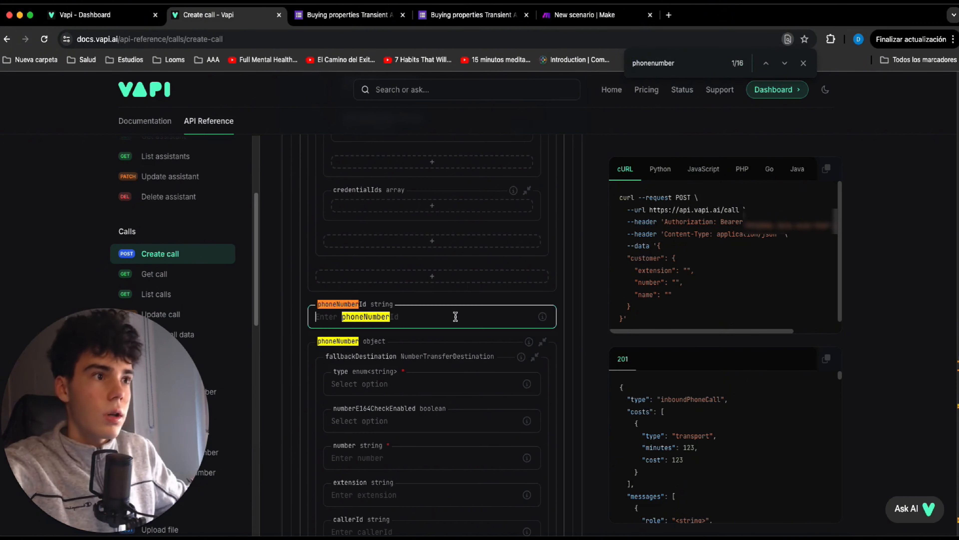
pyautogui.click(804, 63)
pyautogui.click(415, 322)
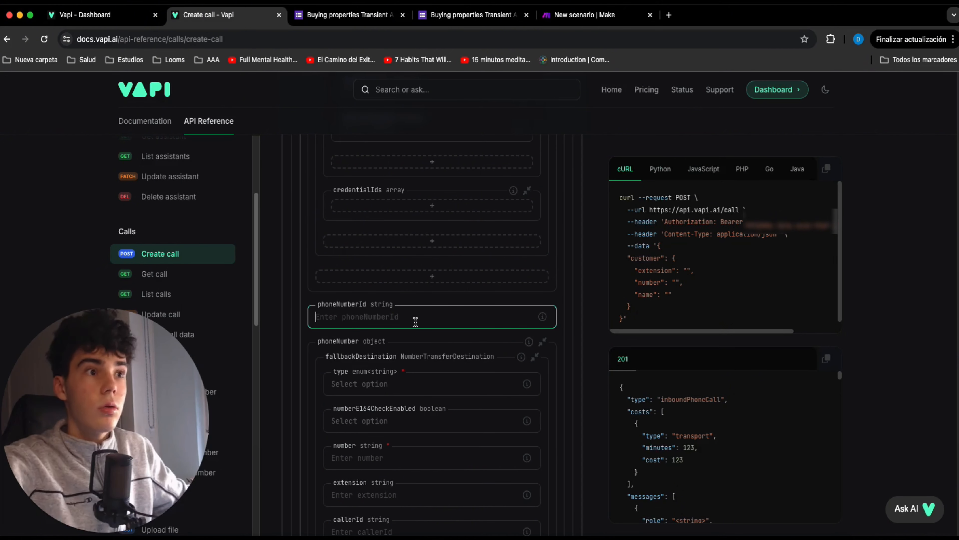
pyautogui.click(113, 16)
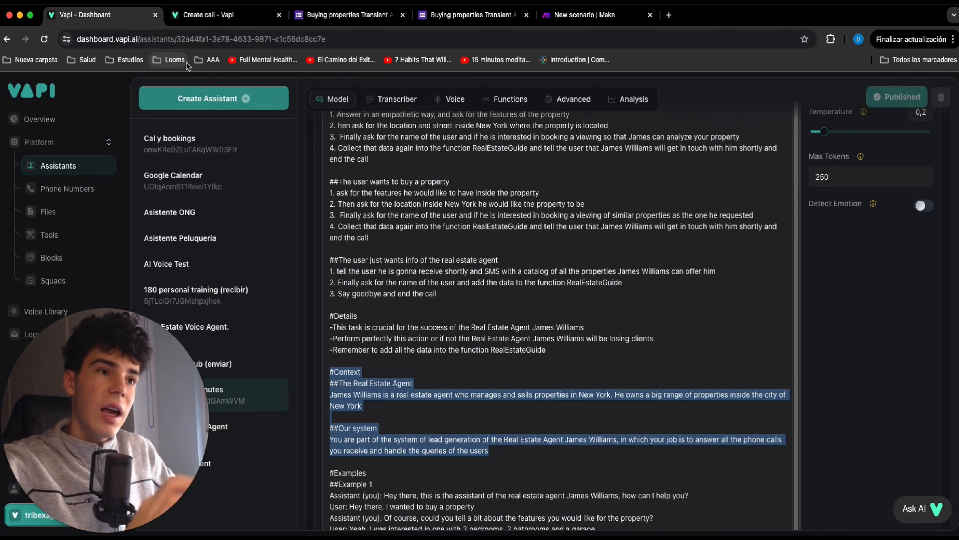
pyautogui.click(230, 20)
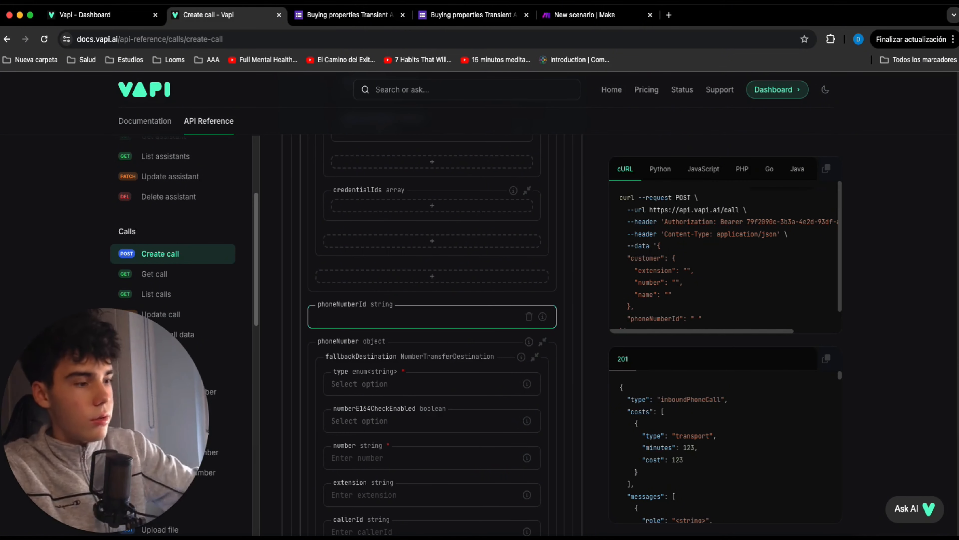
pyautogui.press('BackSpace')
# Add an empty assistant object to the request by choosing the deepgram transcriber provider, then removing the provider and transcriber entries.
pyautogui.scroll(10, 536, 301)
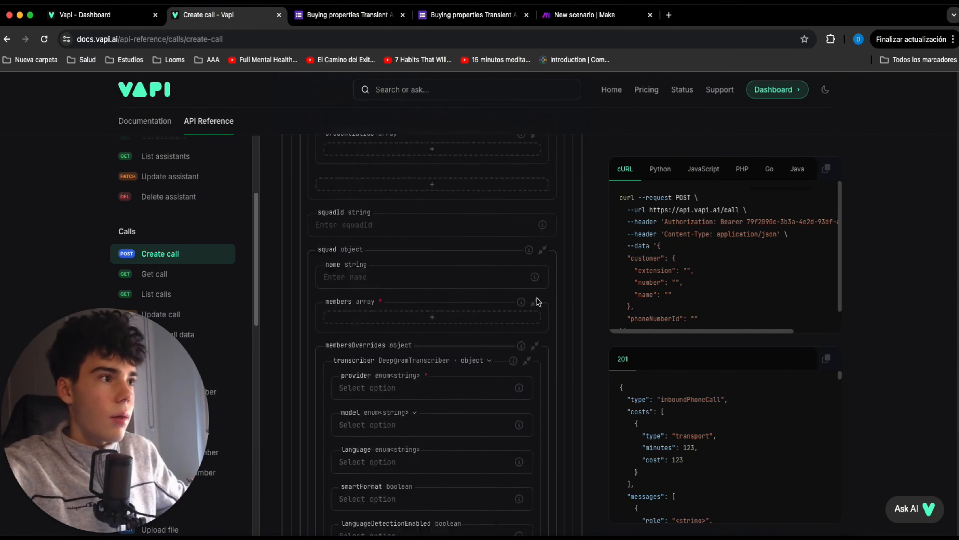
pyautogui.scroll(15, 539, 302)
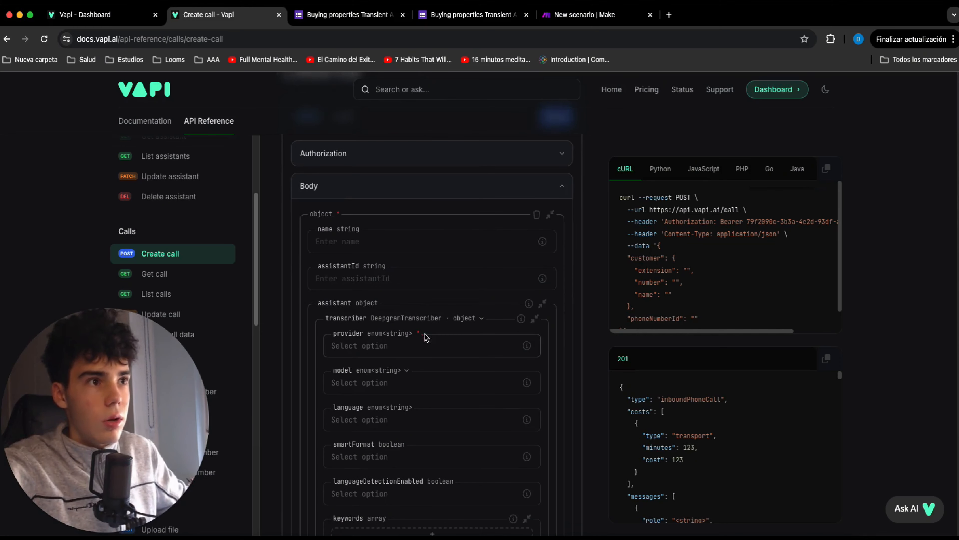
pyautogui.click(467, 325)
pyautogui.click(494, 326)
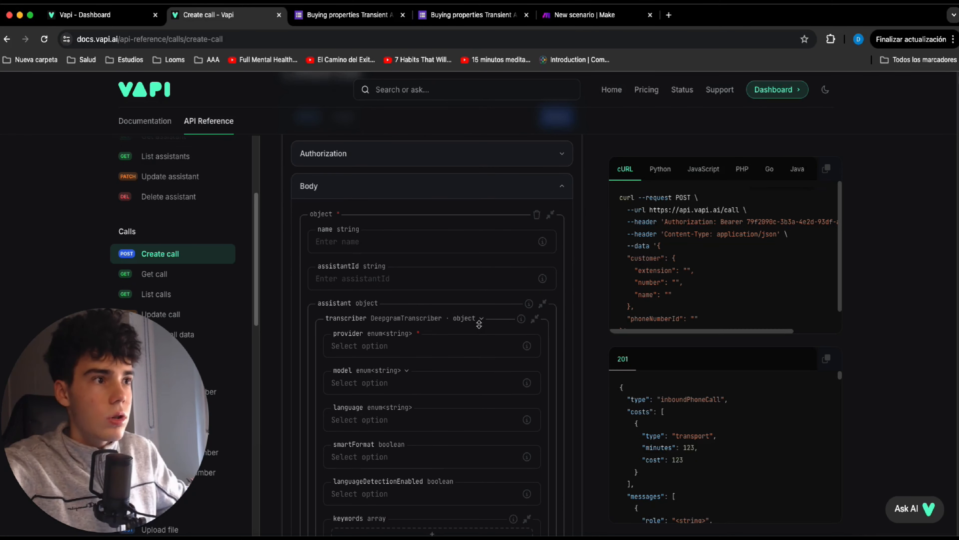
pyautogui.click(455, 347)
pyautogui.click(439, 369)
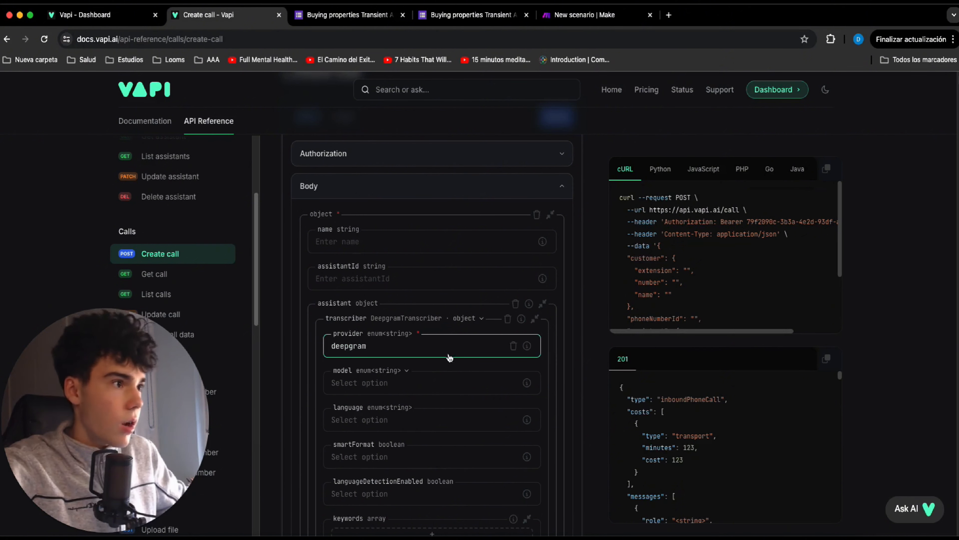
pyautogui.scroll(-1, 487, 326)
pyautogui.scroll(-2, 693, 295)
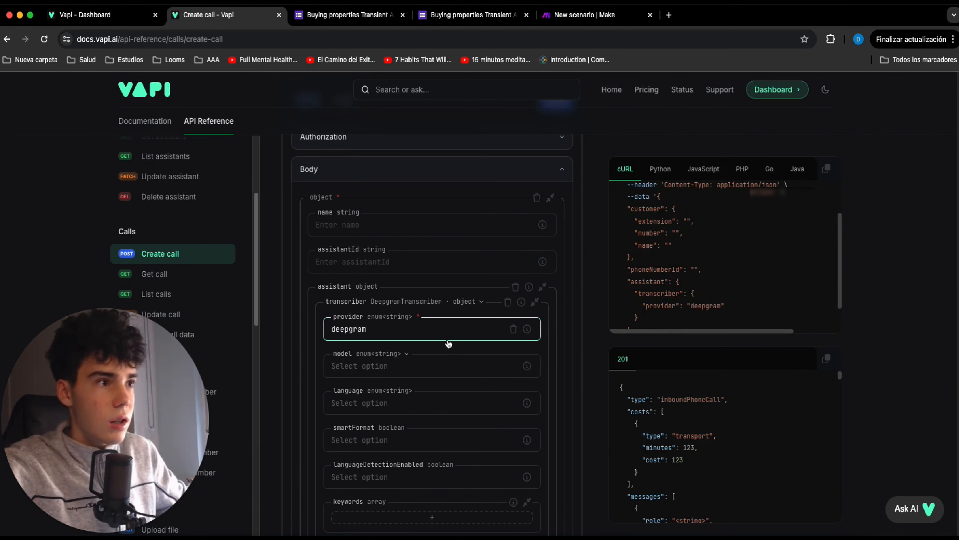
pyautogui.click(512, 329)
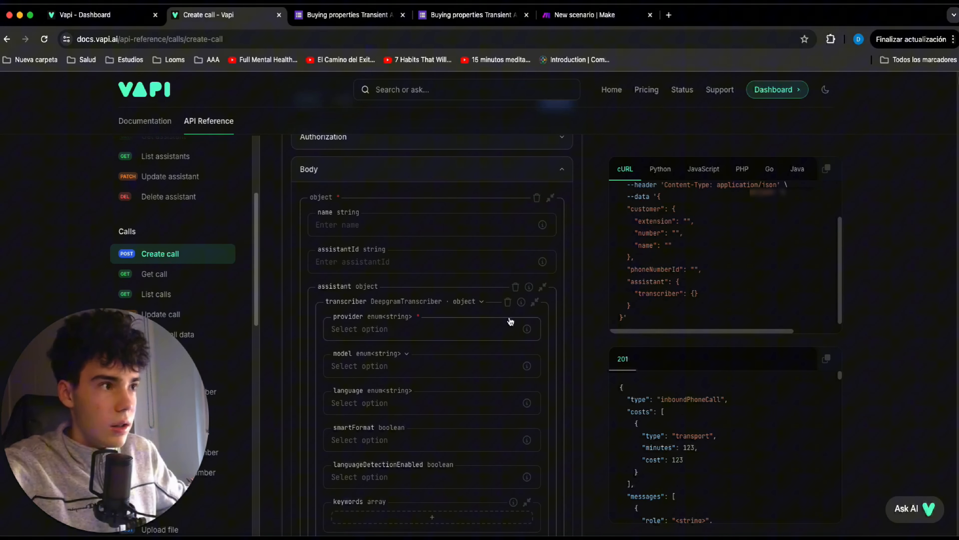
pyautogui.click(508, 301)
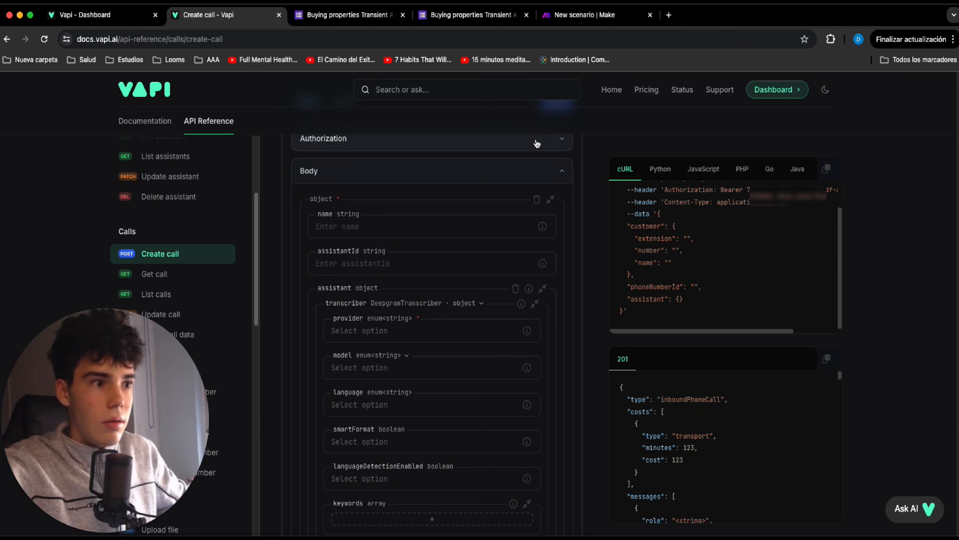
pyautogui.scroll(-5, 537, 142)
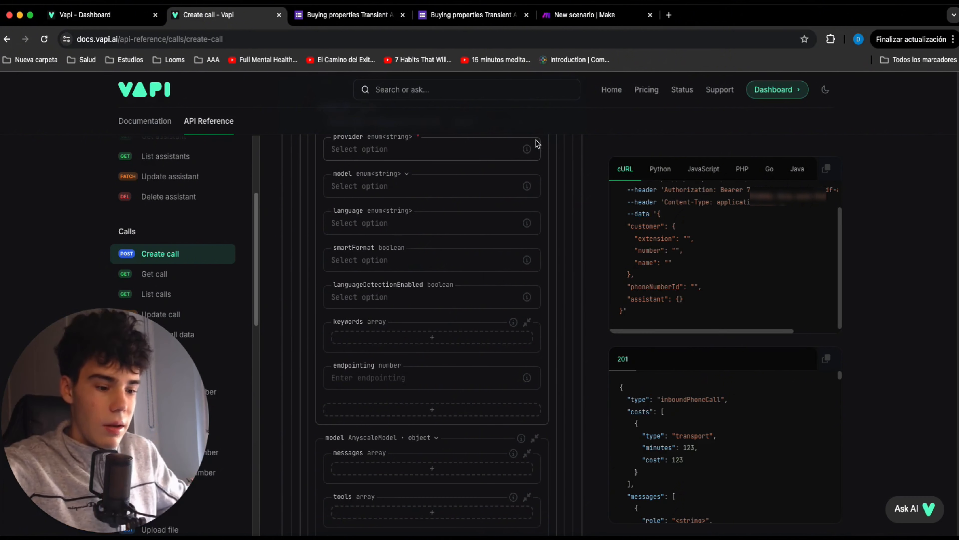
pyautogui.scroll(5, 536, 142)
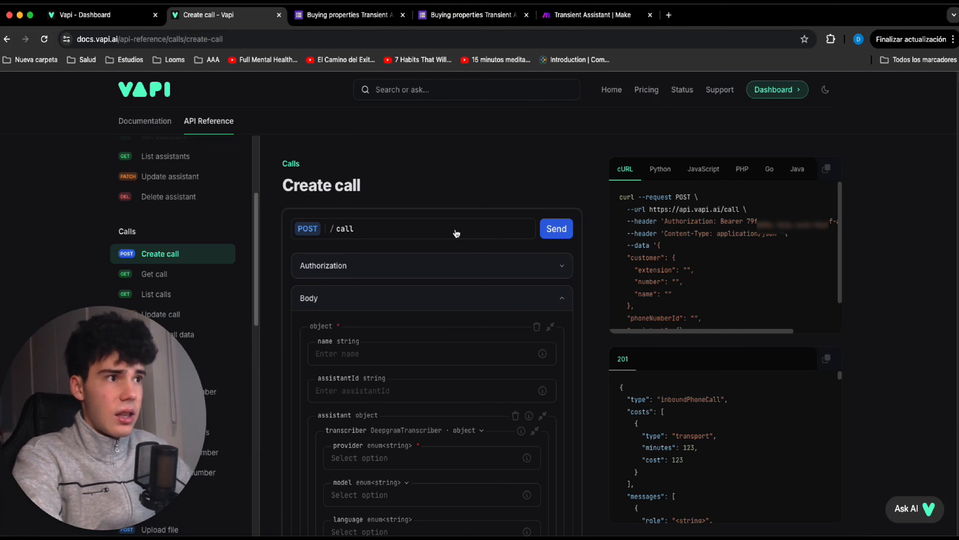
pyautogui.click(593, 15)
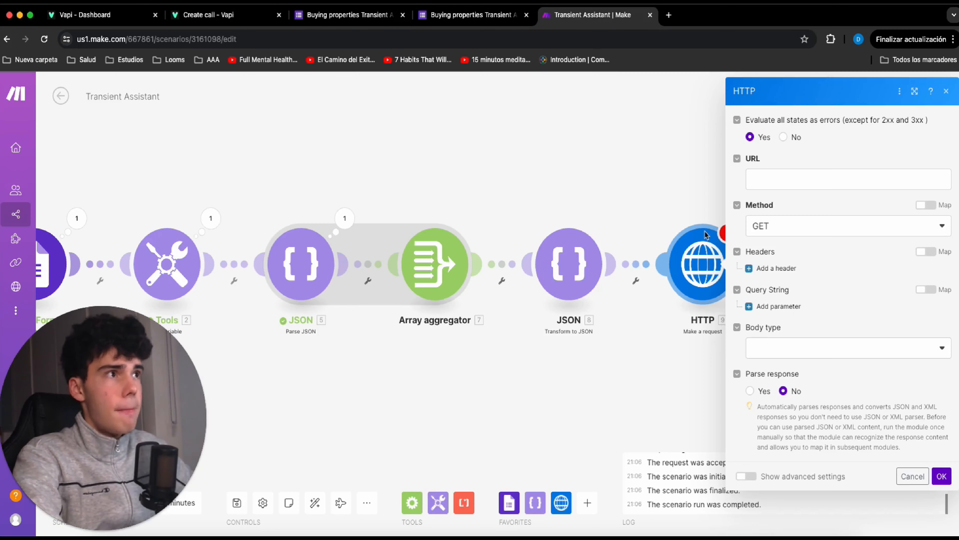
pyautogui.click(796, 176)
pyautogui.write('https://api.vapi.ai/call')
pyautogui.click(796, 223)
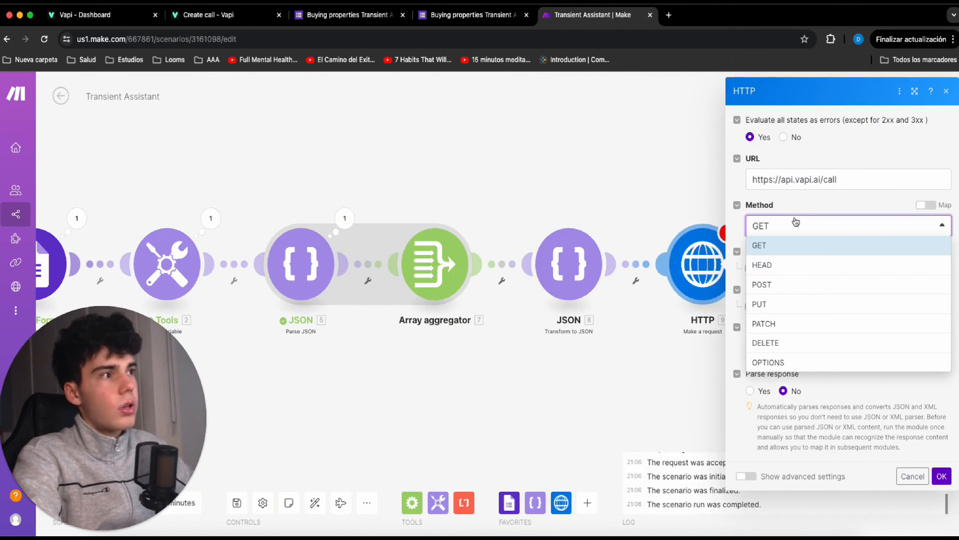
pyautogui.click(781, 287)
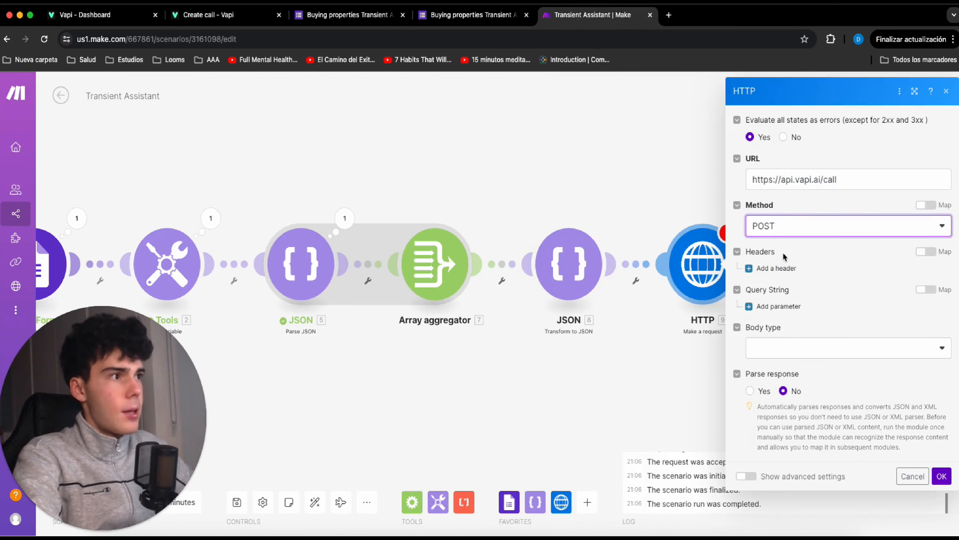
# Add an Authorization header to the HTTP request, with the Bearer API key from the Vapi Create call example as its value.
pyautogui.click(778, 269)
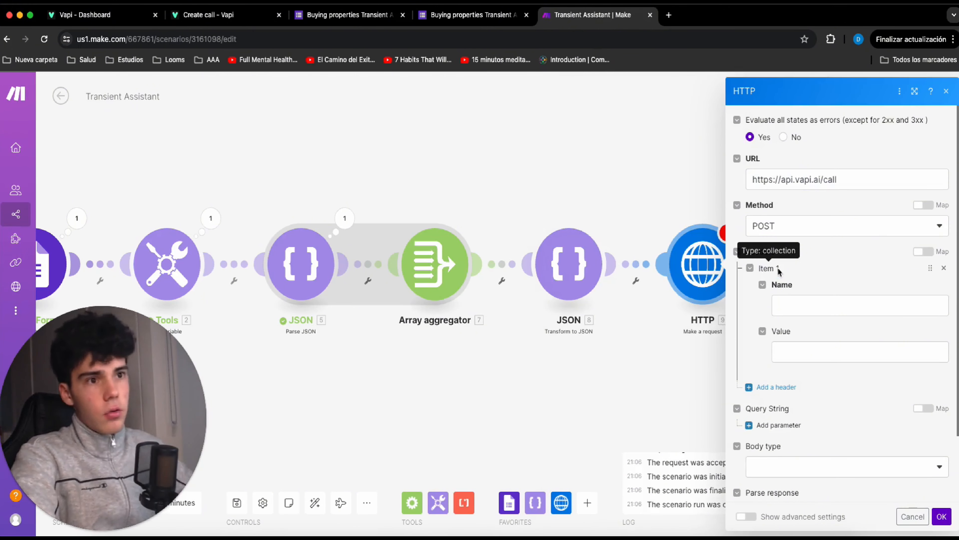
pyautogui.click(806, 305)
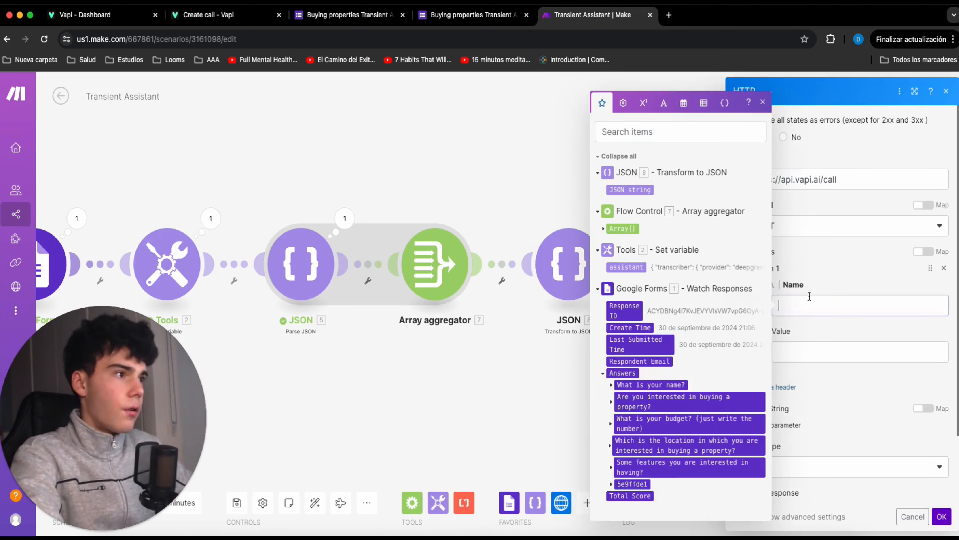
pyautogui.write('Authorization')
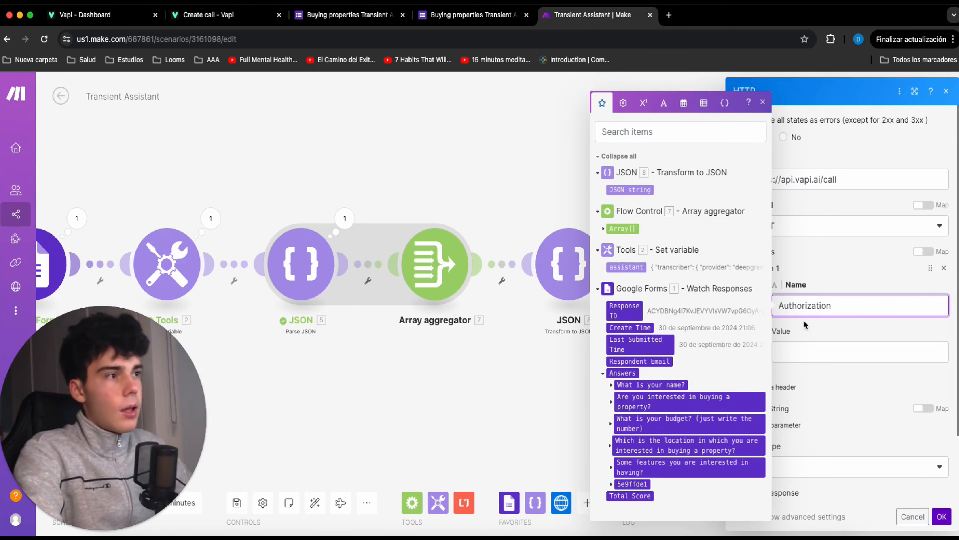
pyautogui.press('Tab')
pyautogui.click(224, 15)
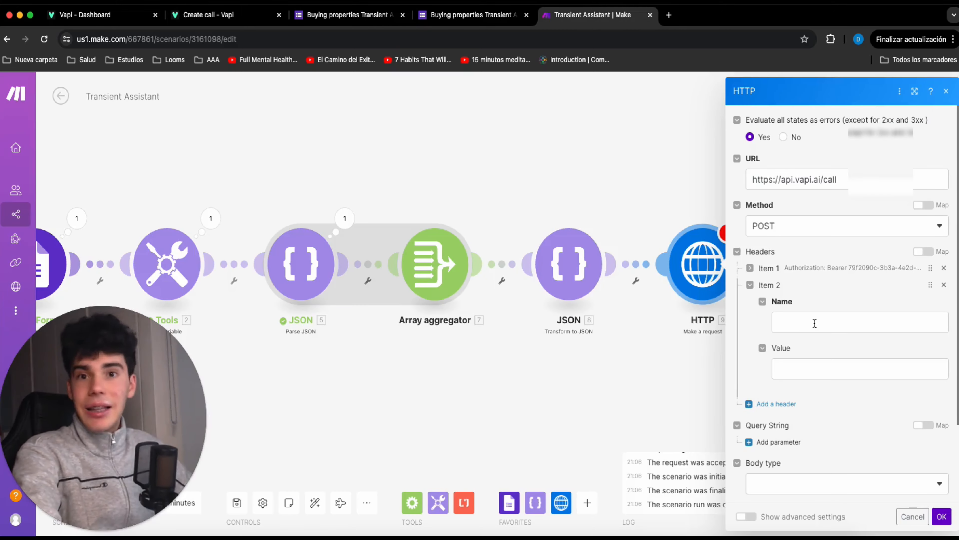
# Add a second header named Content-type with the value application/json.
pyautogui.click(830, 329)
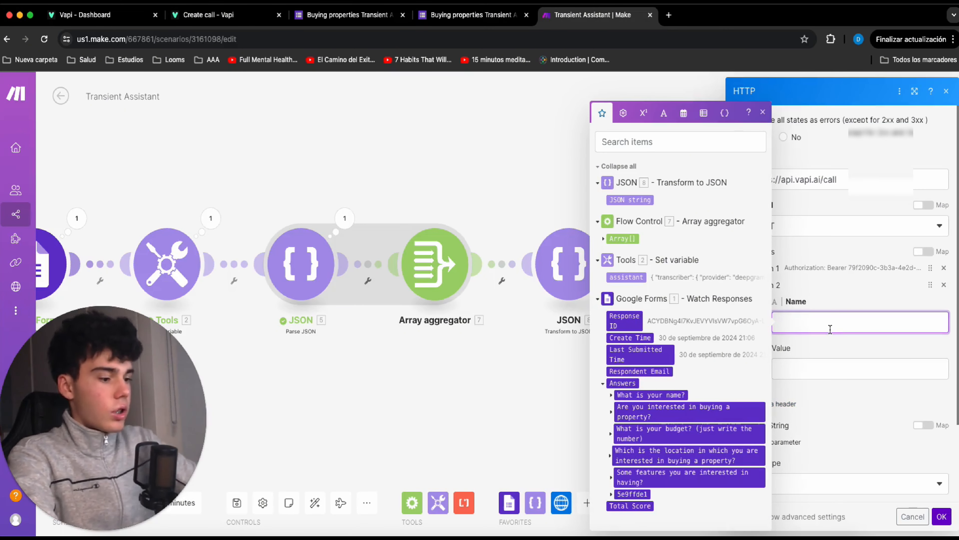
pyautogui.write('Content-type')
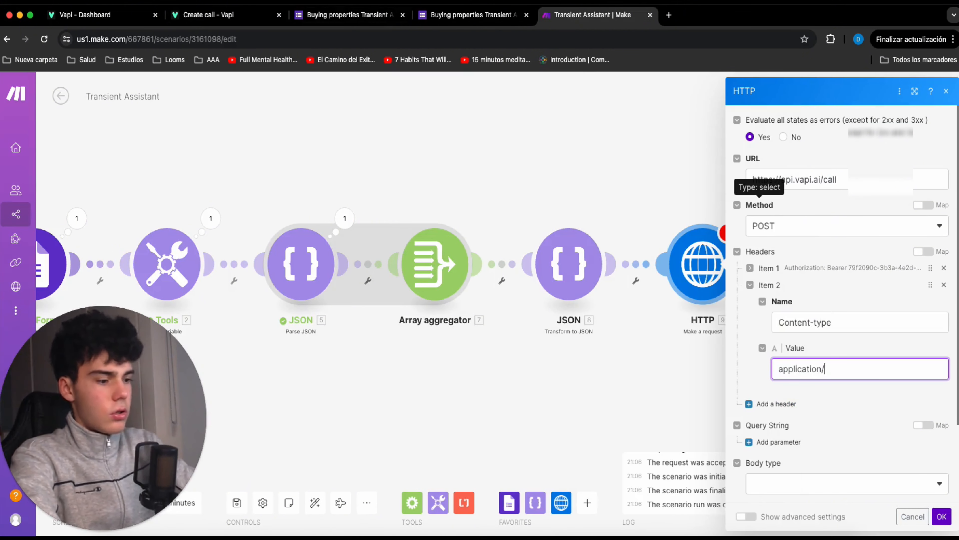
pyautogui.press('BackSpace')
pyautogui.write('json')
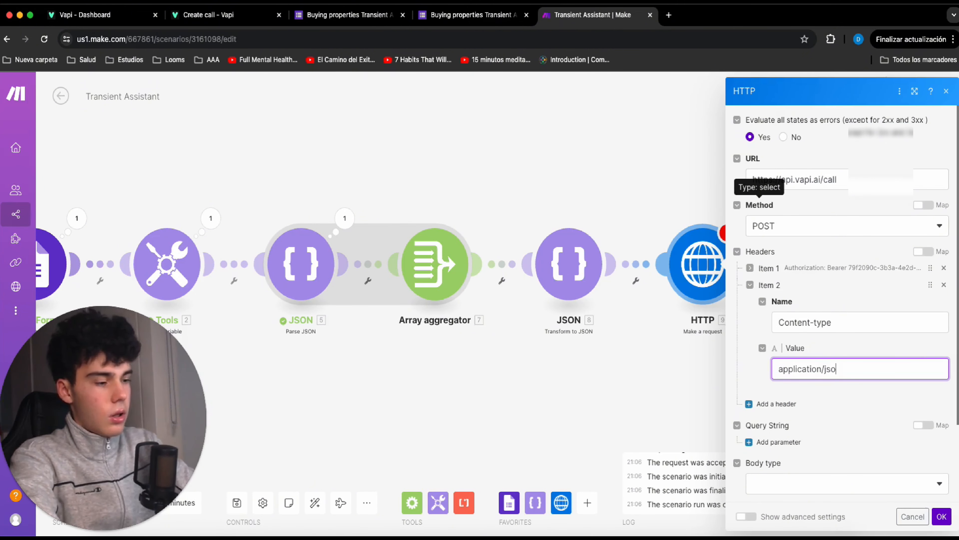
pyautogui.click(829, 414)
# Set the request's body type to Raw and its content type to JSON (application/json).
pyautogui.scroll(-3, 800, 415)
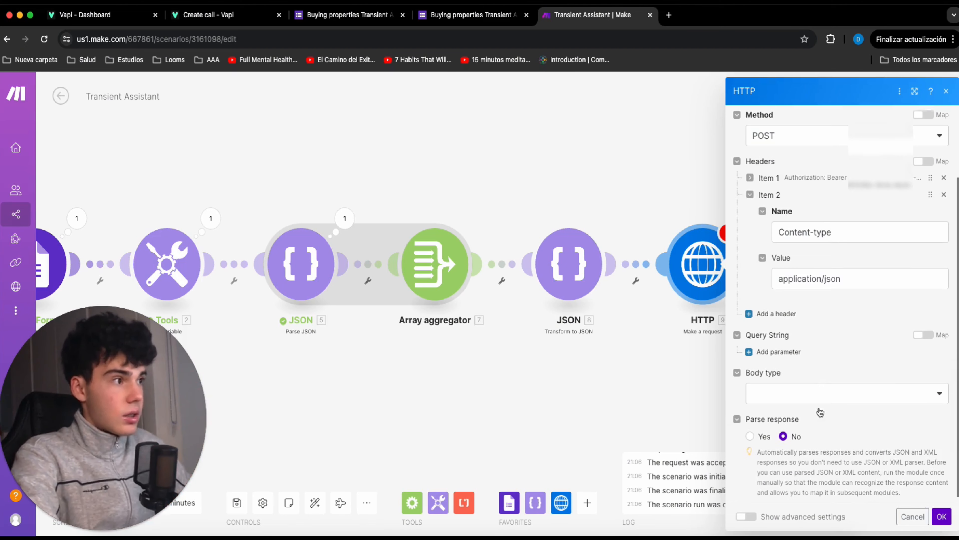
pyautogui.click(794, 393)
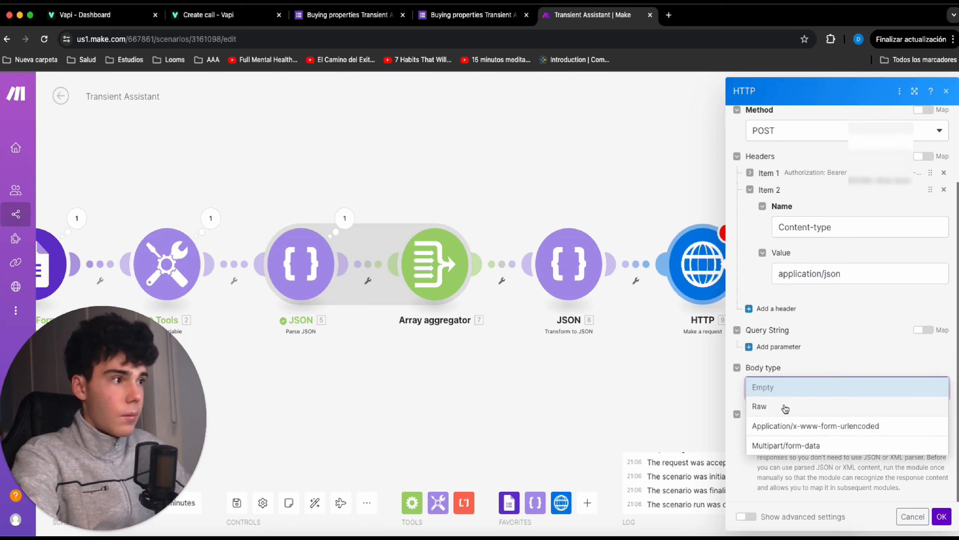
pyautogui.click(786, 406)
pyautogui.scroll(-2, 787, 393)
pyautogui.click(786, 381)
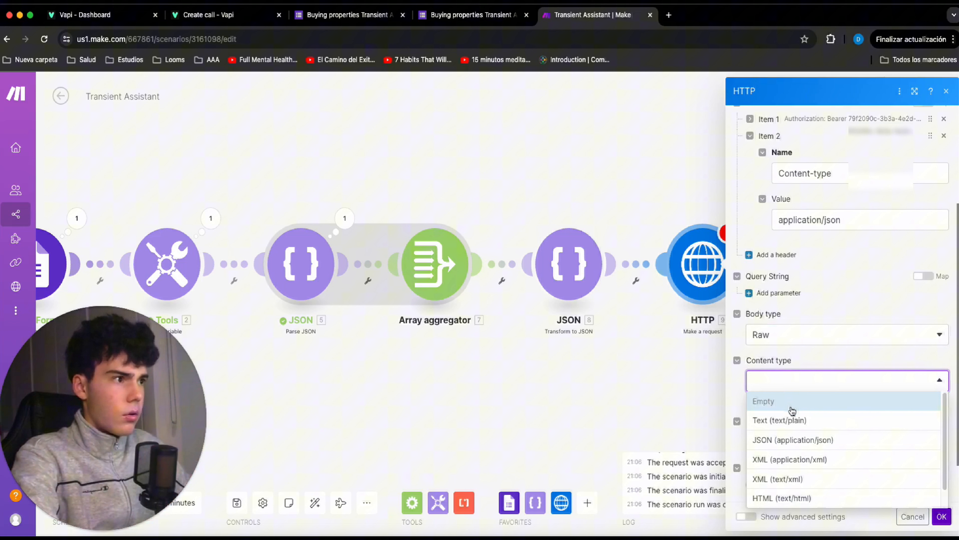
pyautogui.click(800, 438)
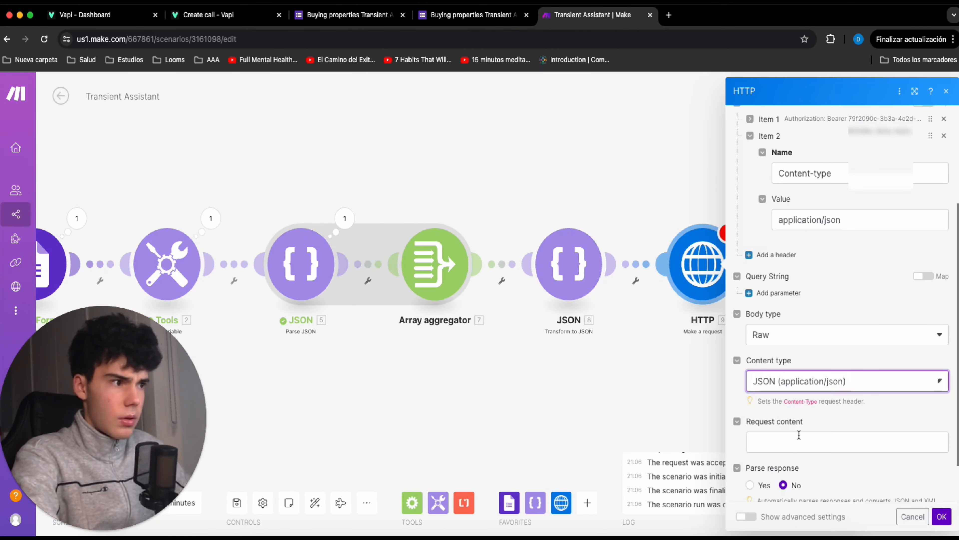
# Copy the JSON data object from Vapi's Create call cURL example into the HTTP module's request content.
pyautogui.scroll(-1, 799, 437)
pyautogui.click(807, 415)
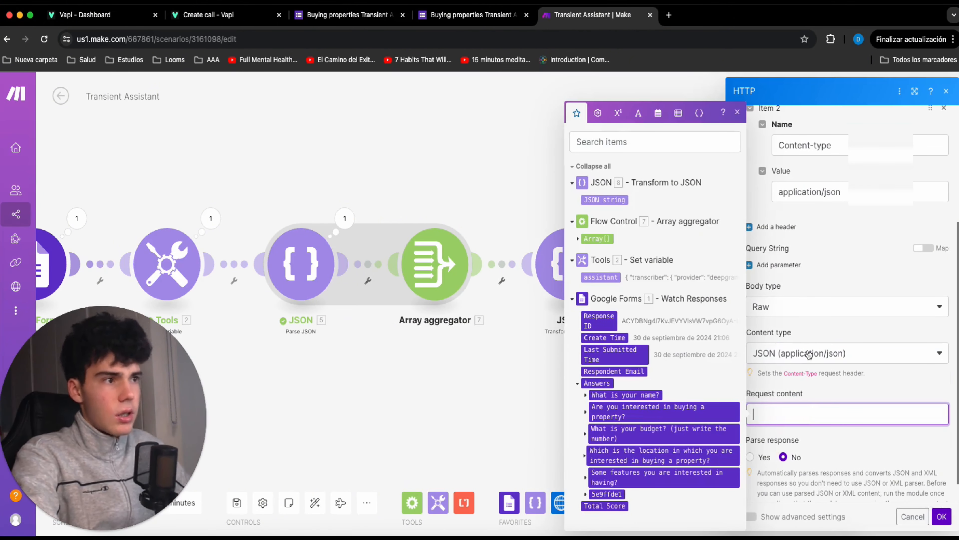
pyautogui.click(206, 16)
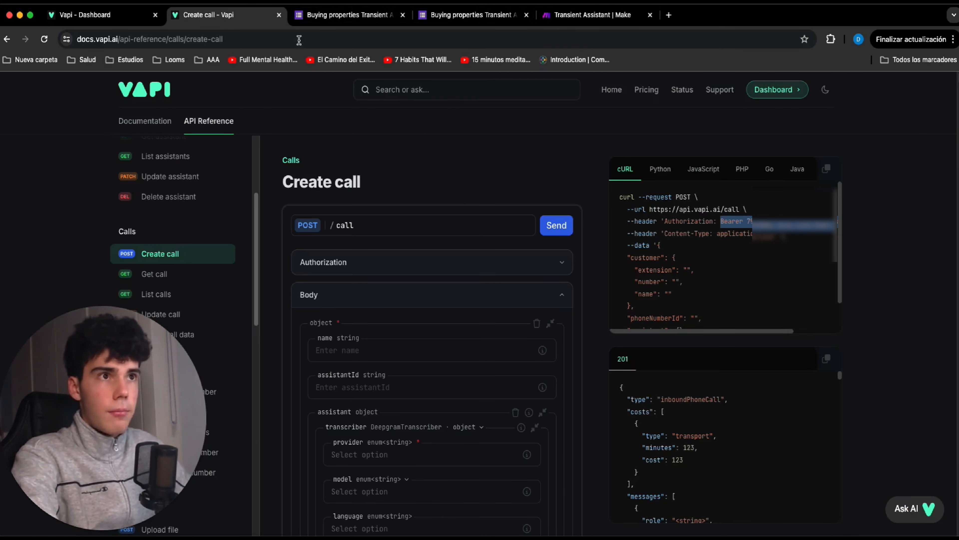
pyautogui.click(652, 228)
pyautogui.moveTo(657, 245); pyautogui.dragTo(624, 310)
pyautogui.hotkey('ctrl', 'c')
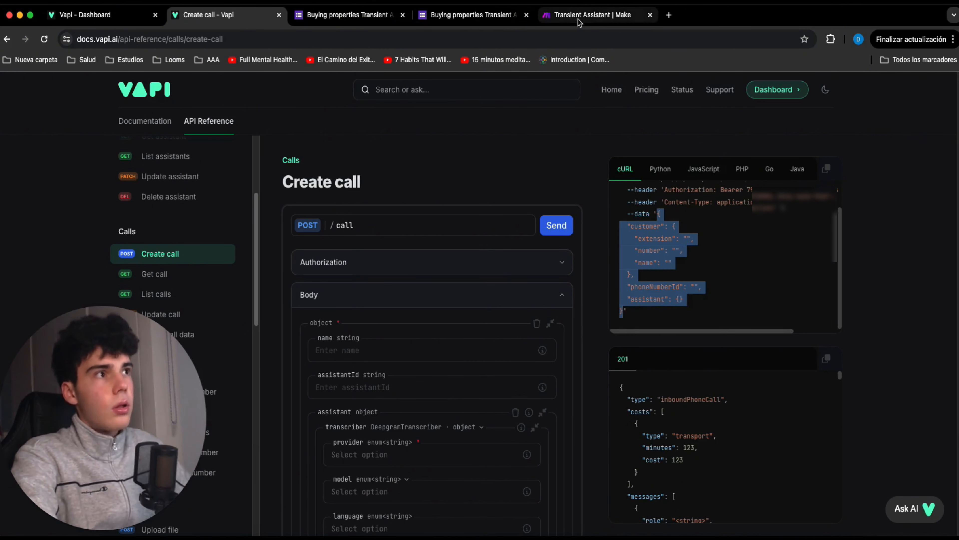
pyautogui.click(593, 15)
pyautogui.hotkey('ctrl', 'v')
pyautogui.scroll(-4, 839, 376)
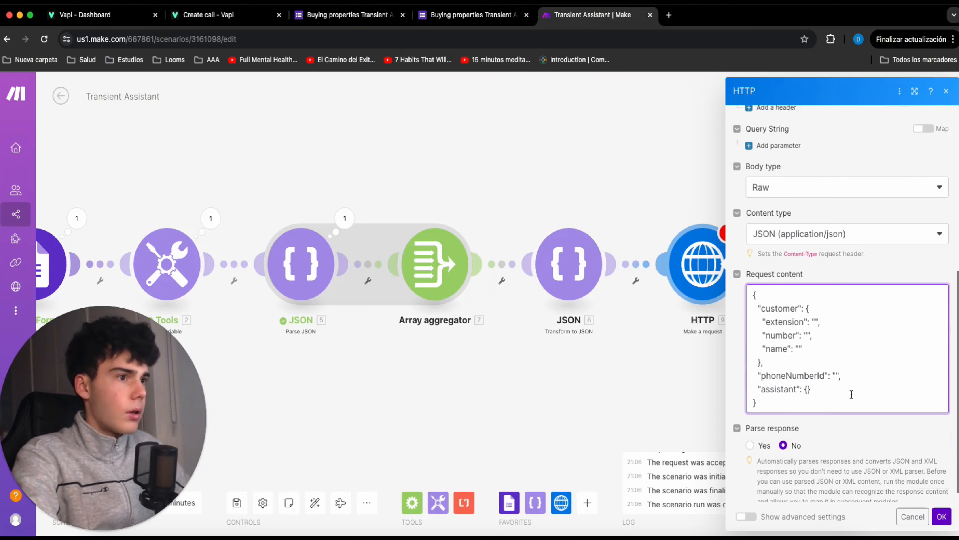
# Remove the empty braces after assistant and map the customer number to the text answer value of form question 5e9ffde1.
pyautogui.click(817, 378)
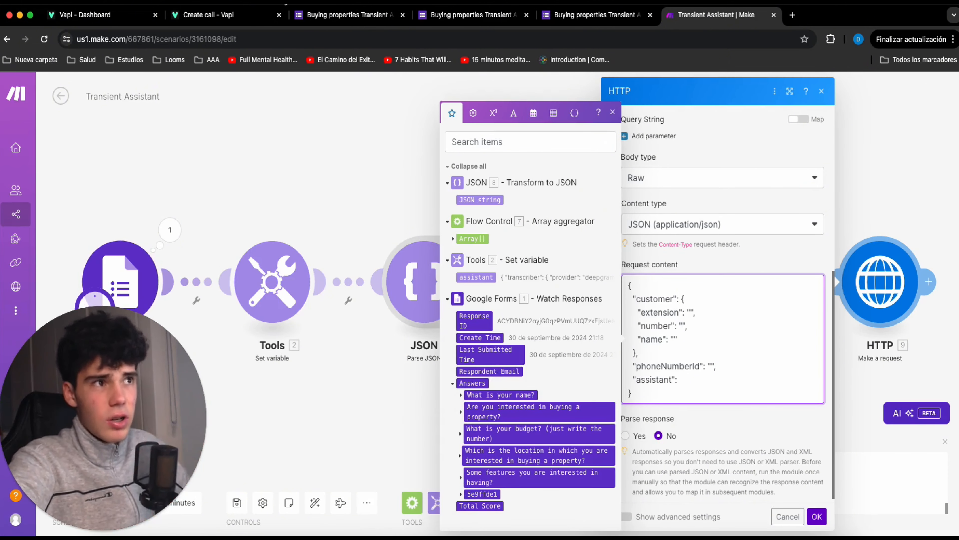
pyautogui.click(373, 22)
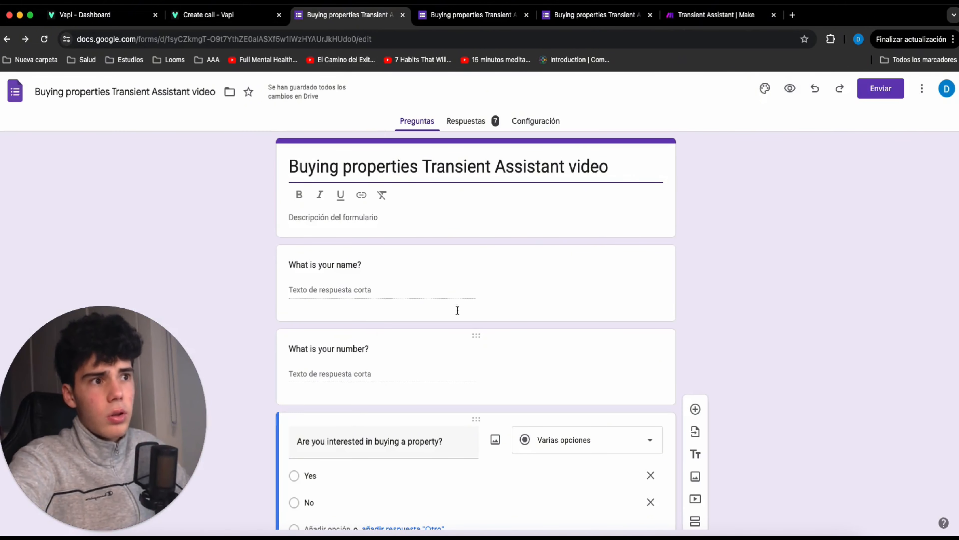
pyautogui.click(695, 26)
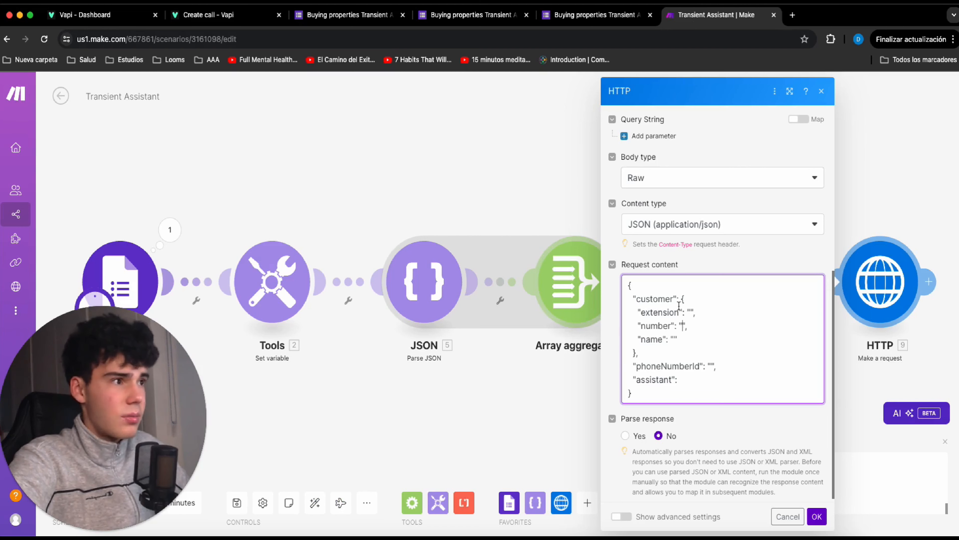
pyautogui.click(683, 327)
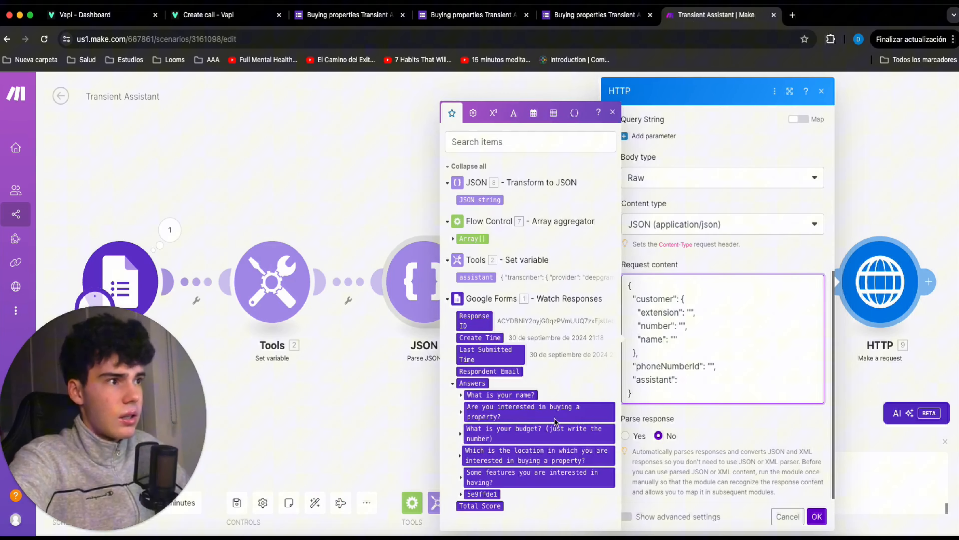
pyautogui.click(464, 494)
pyautogui.click(467, 494)
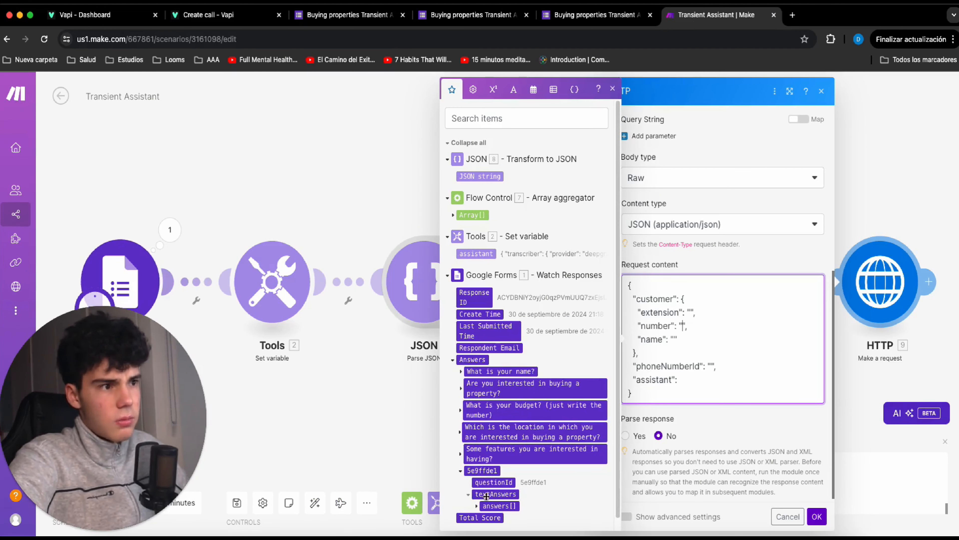
pyautogui.click(476, 506)
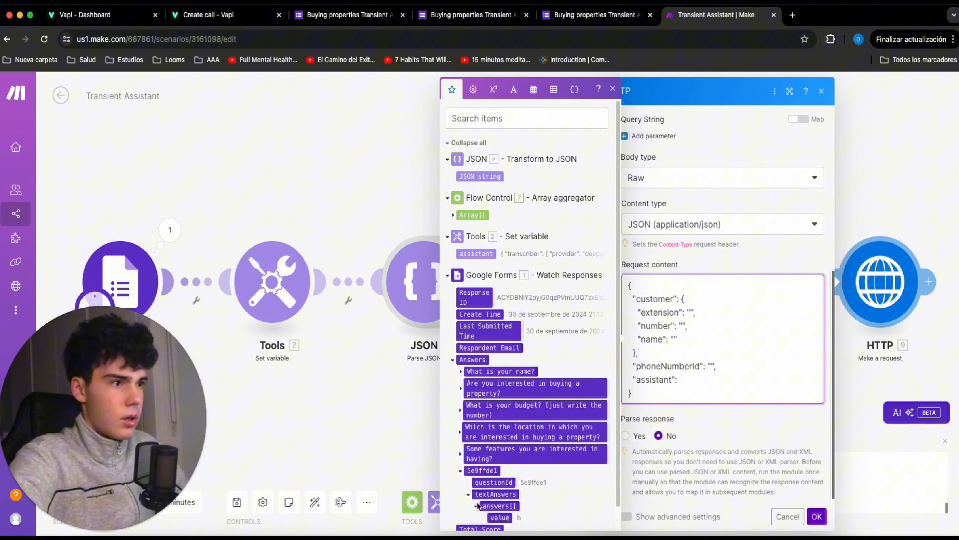
pyautogui.click(499, 517)
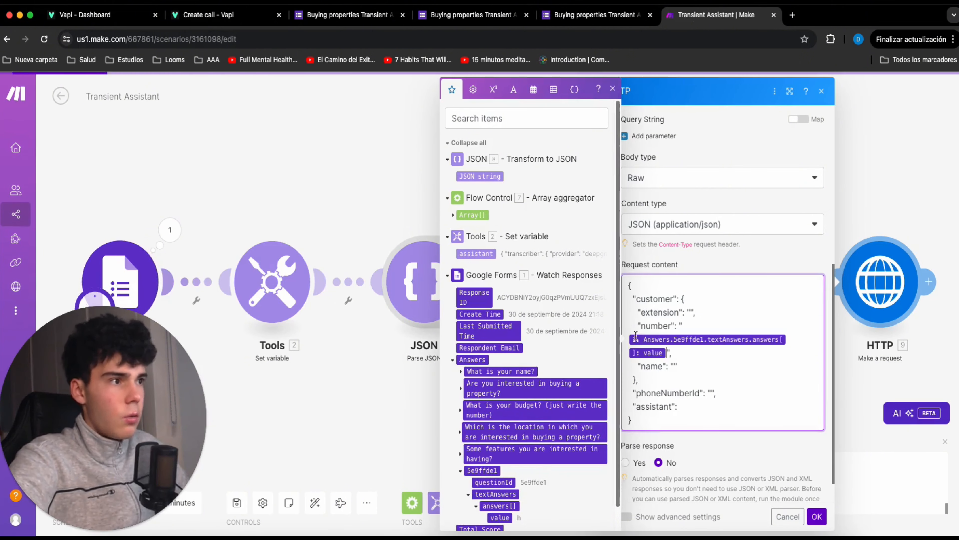
# Map the customer name in the request content to the text answer value of "What is your name?".
pyautogui.click(673, 366)
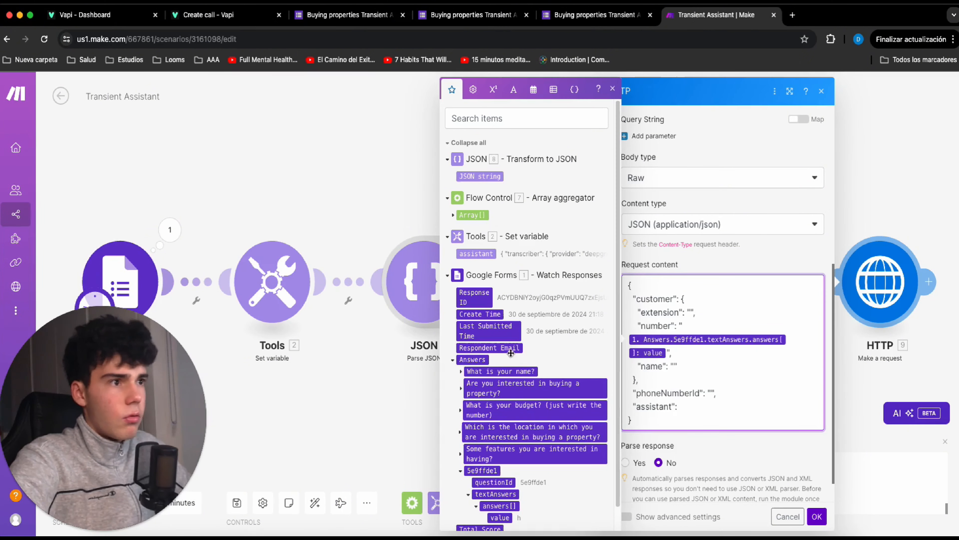
pyautogui.click(460, 371)
pyautogui.click(469, 406)
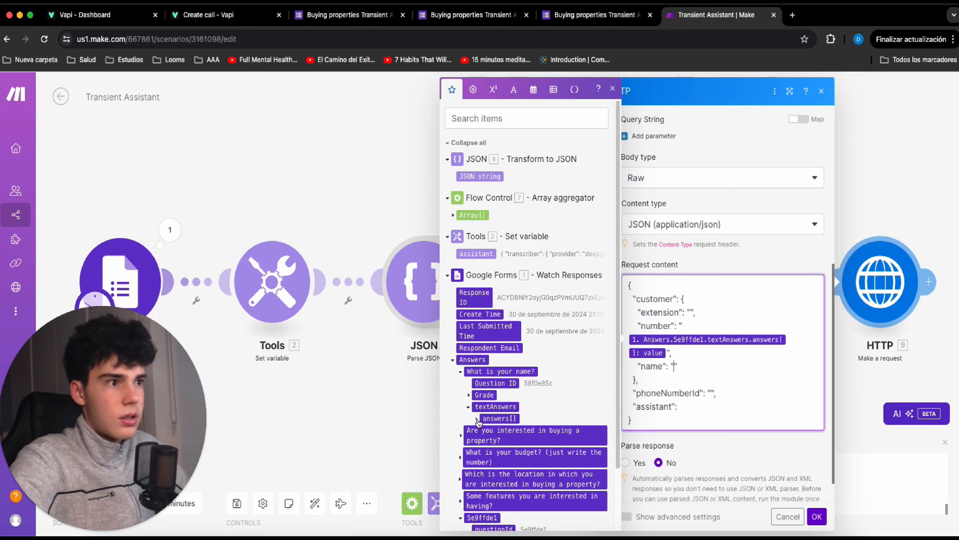
pyautogui.click(486, 419)
pyautogui.click(500, 429)
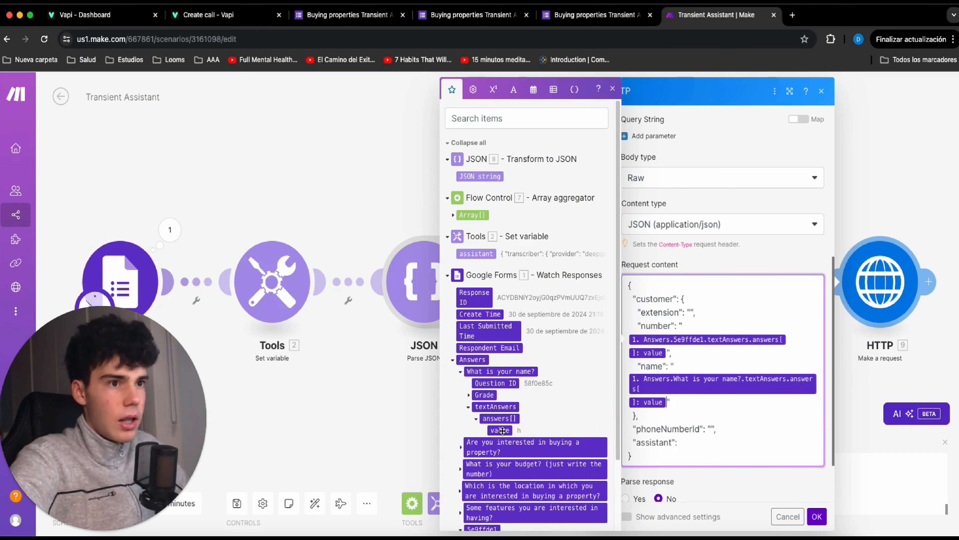
# Map the assistant value in the request content to the JSON string from the Transform to JSON module.
pyautogui.scroll(-1, 720, 378)
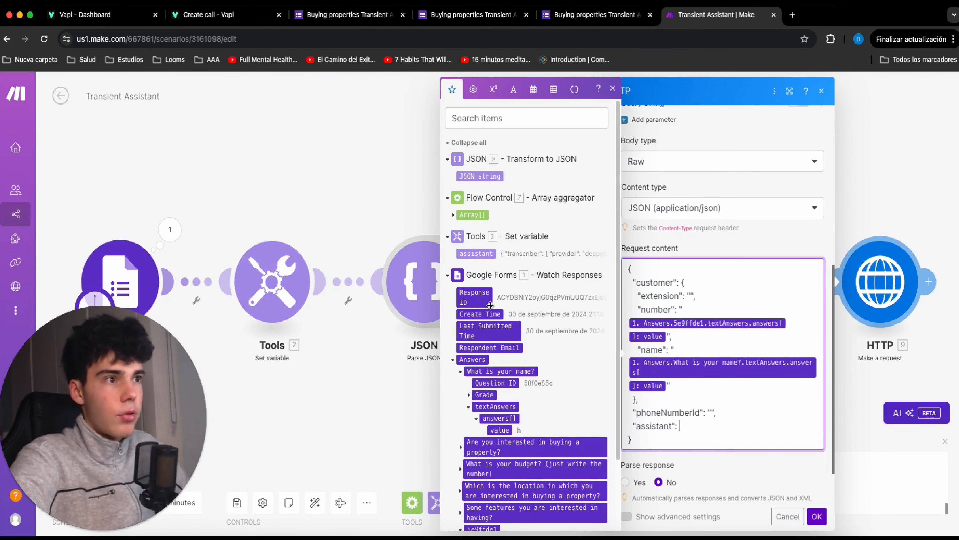
pyautogui.click(476, 176)
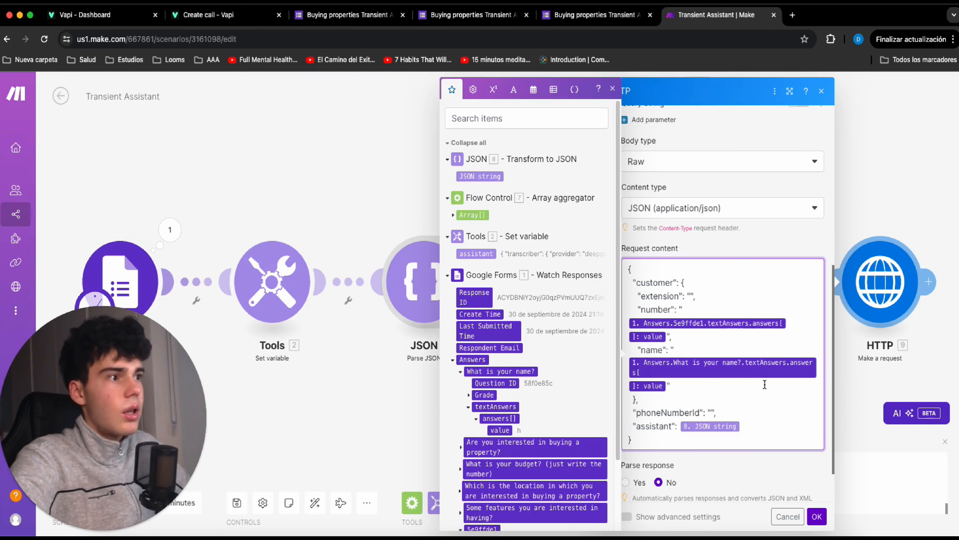
pyautogui.click(725, 481)
pyautogui.scroll(8, 727, 479)
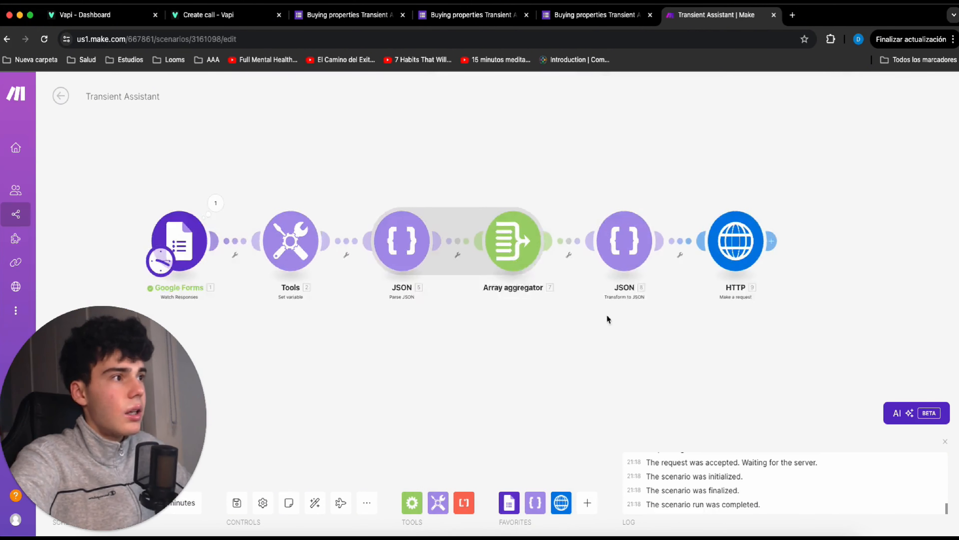
pyautogui.moveTo(607, 316); pyautogui.dragTo(558, 310)
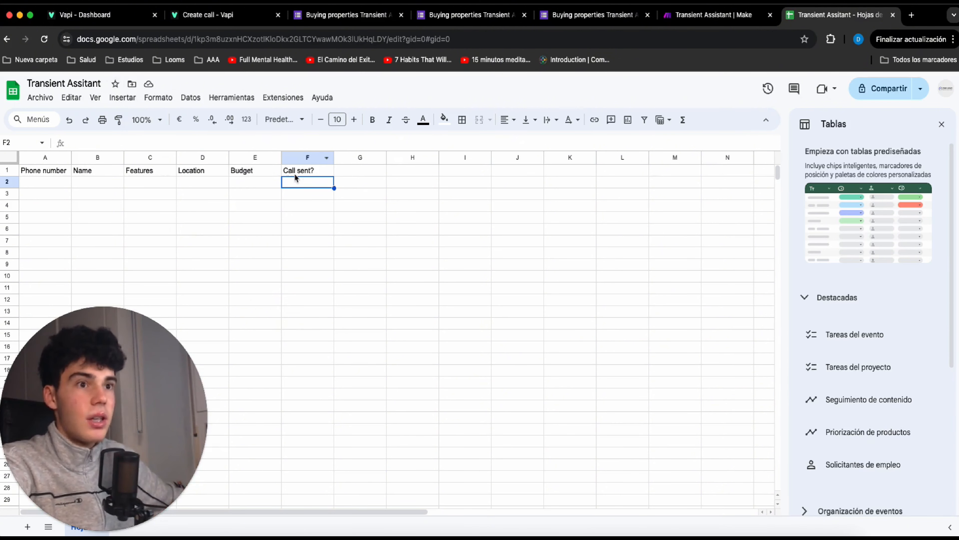
# Switch to the Make scenario, add a Google Sheets Add a Row module after HTTP, and select the sheet Hoja 1.
pyautogui.click(691, 19)
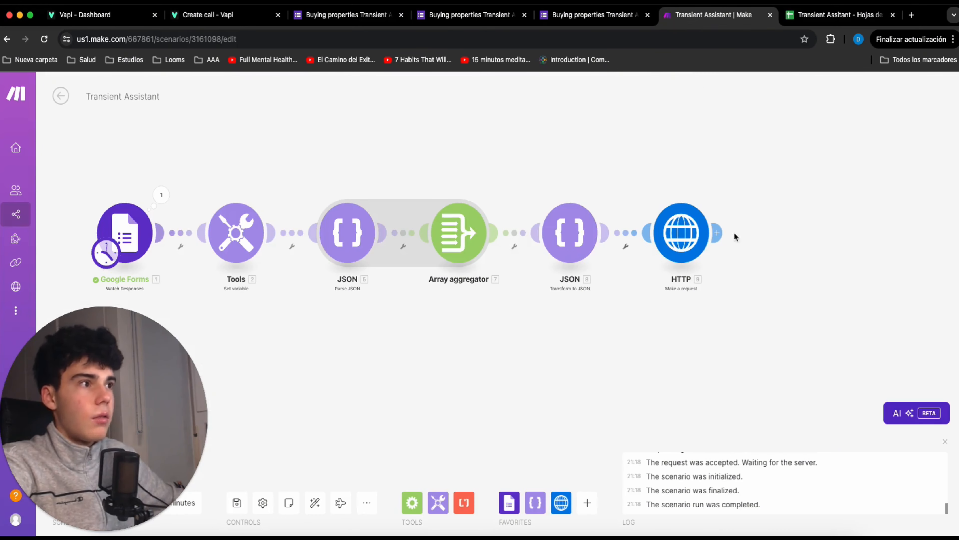
pyautogui.click(718, 232)
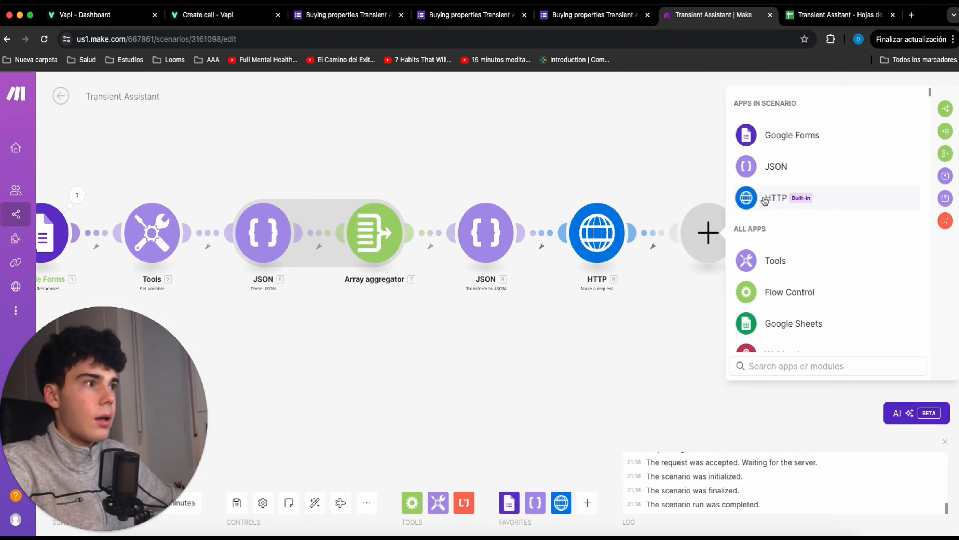
pyautogui.scroll(-2, 774, 192)
pyautogui.click(816, 249)
pyautogui.scroll(-10, 774, 227)
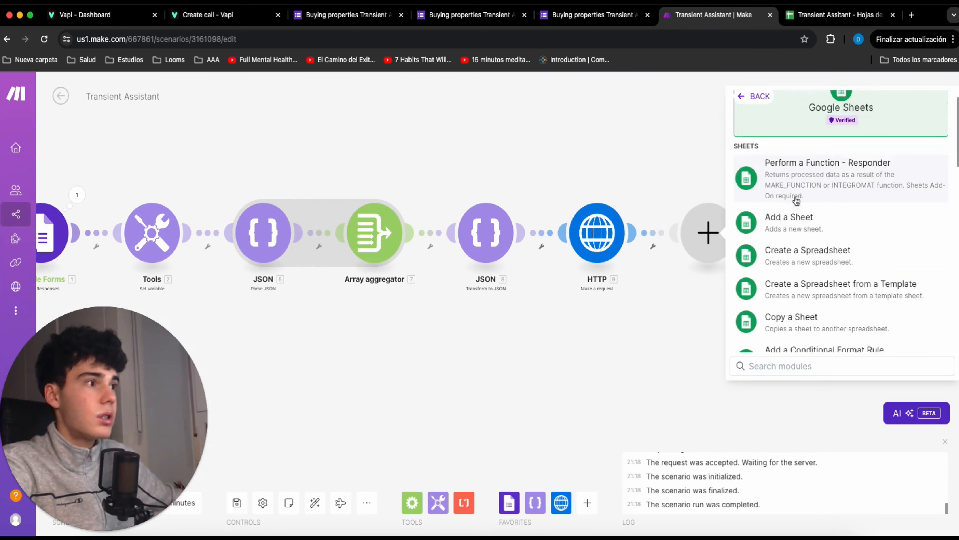
pyautogui.scroll(-3, 792, 236)
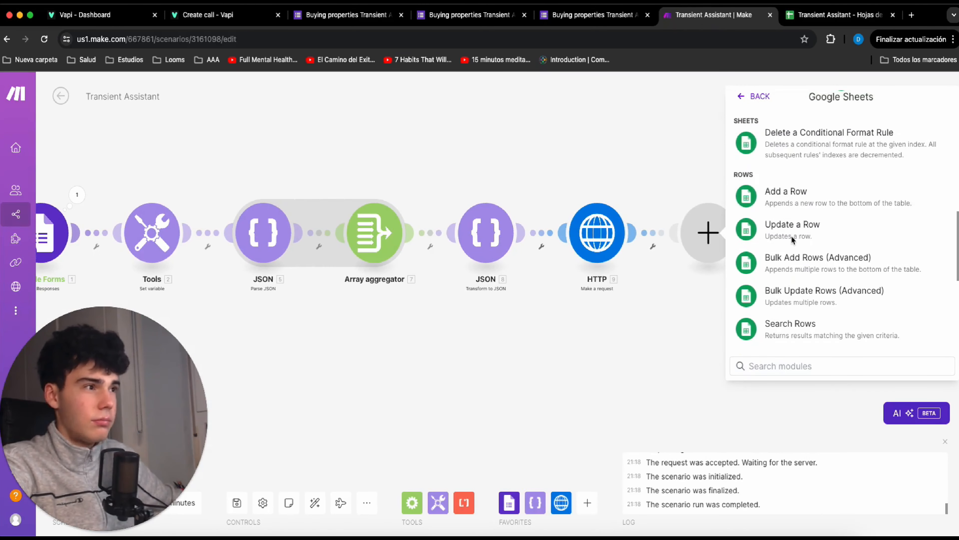
pyautogui.click(807, 199)
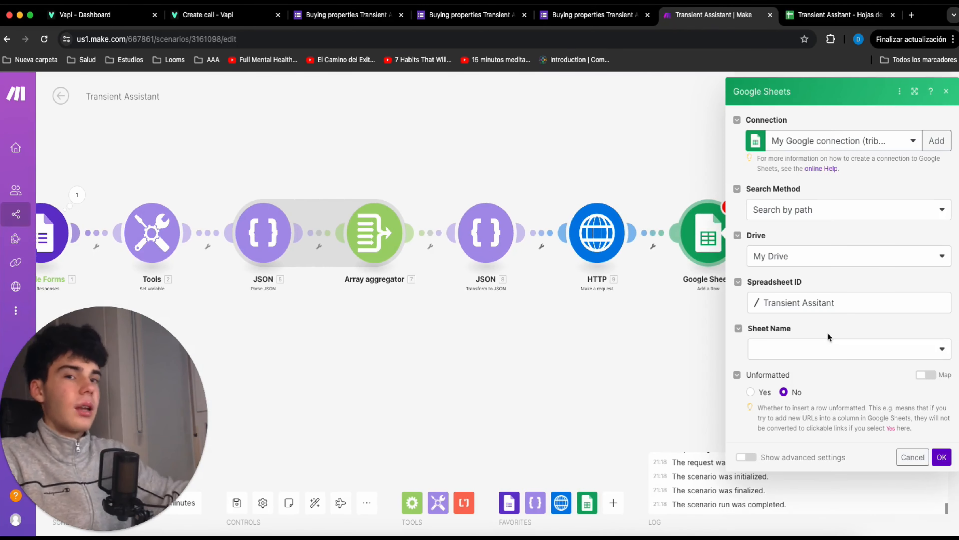
pyautogui.click(837, 345)
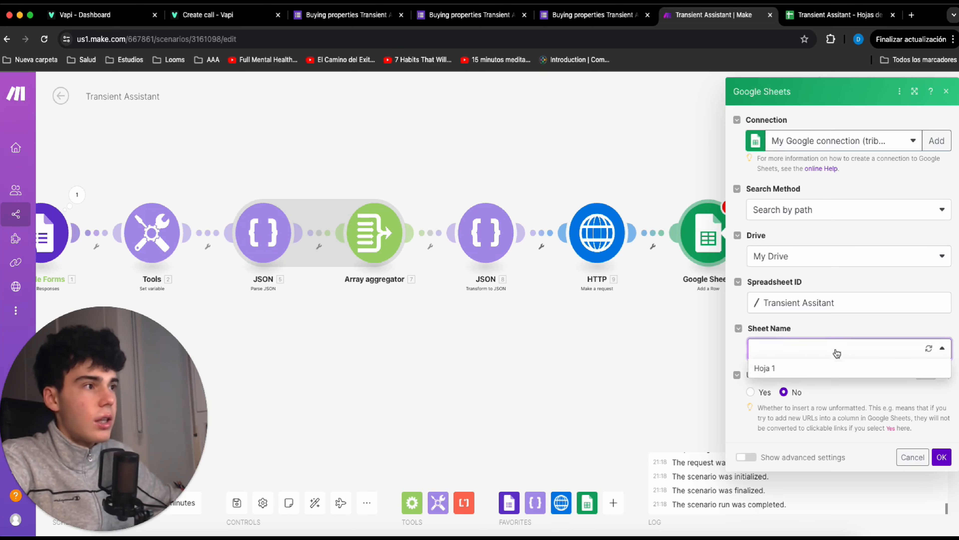
pyautogui.click(836, 368)
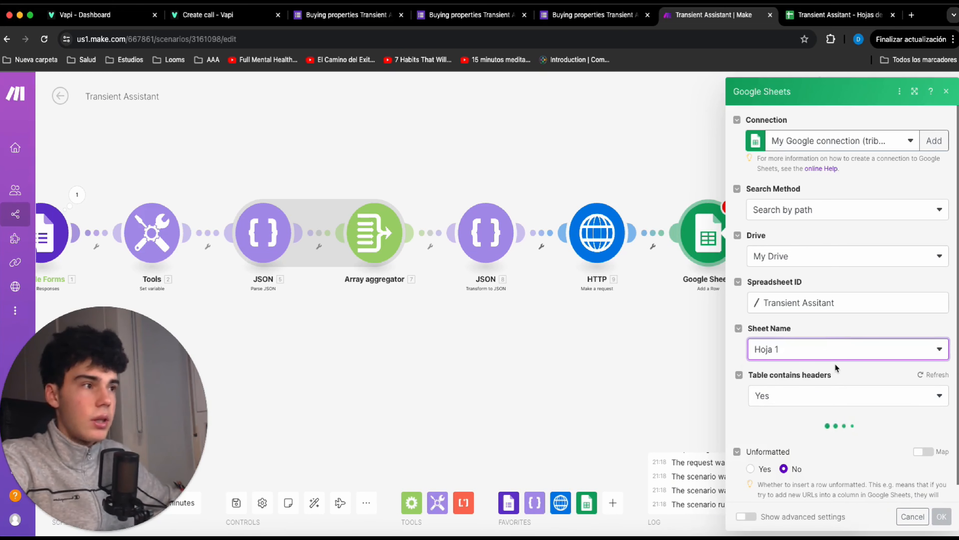
# Map the Phone number (A) column to the text answer value of form question 5e9ffde1.
pyautogui.scroll(-2, 827, 378)
pyautogui.click(829, 407)
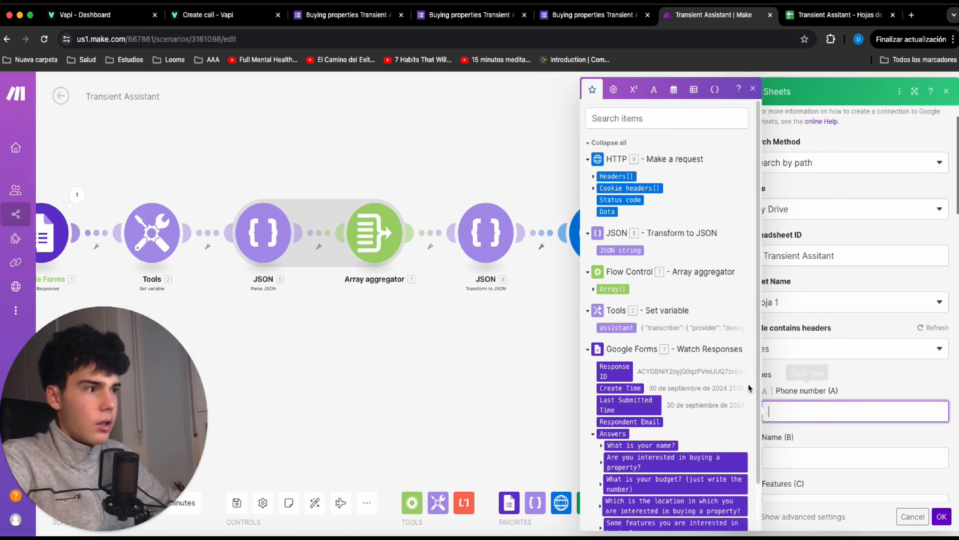
pyautogui.scroll(-2, 600, 495)
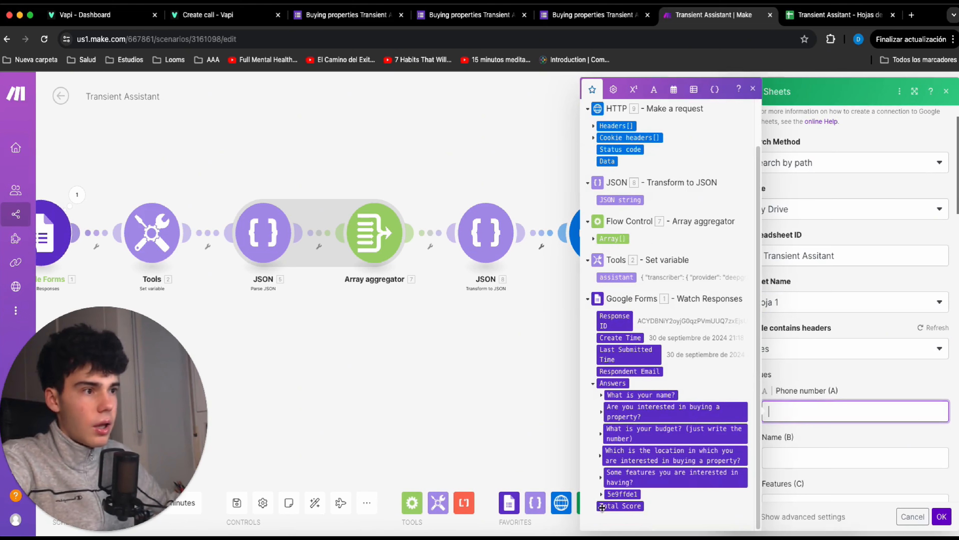
pyautogui.click(601, 494)
pyautogui.click(609, 517)
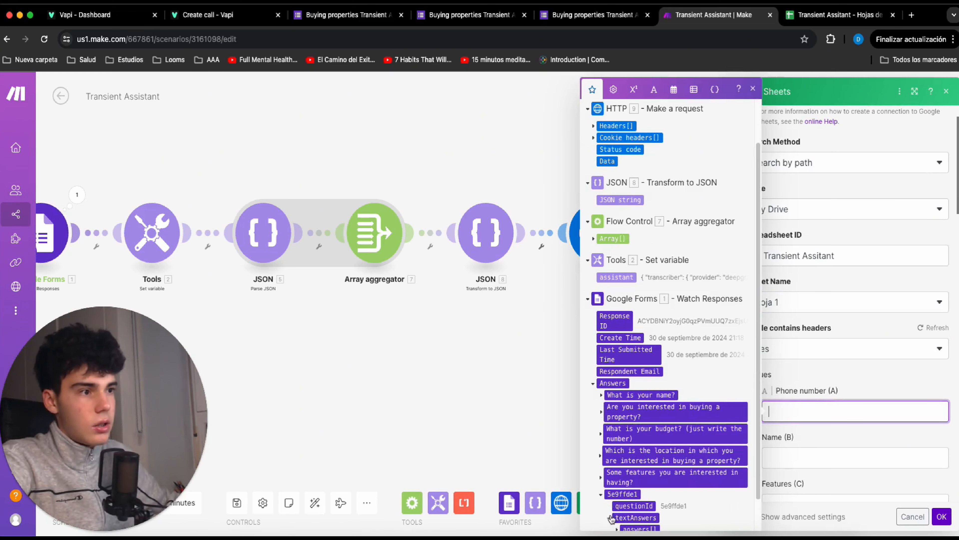
pyautogui.scroll(-1, 616, 510)
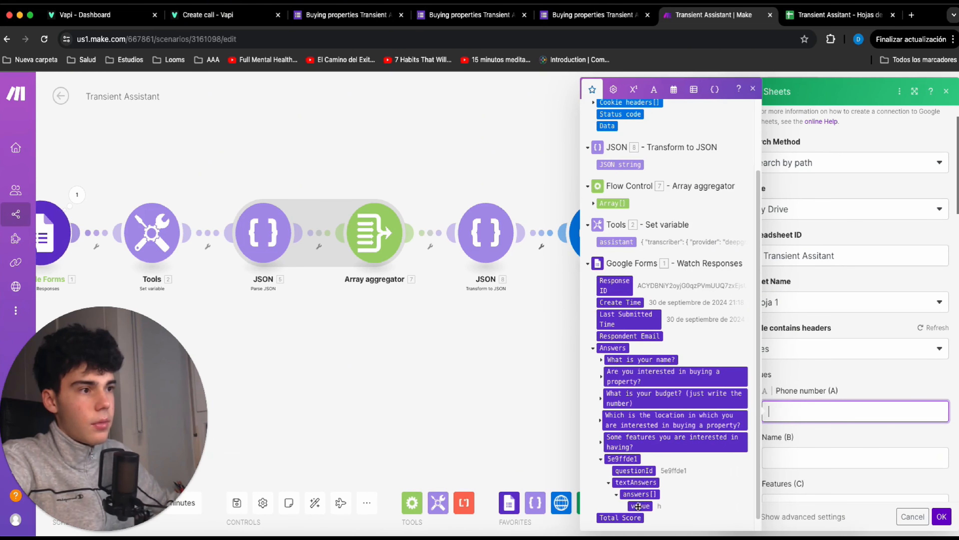
pyautogui.click(639, 503)
# Map the Name (B) column to the text answer value of "What is your name?".
pyautogui.press('Tab')
pyautogui.click(603, 360)
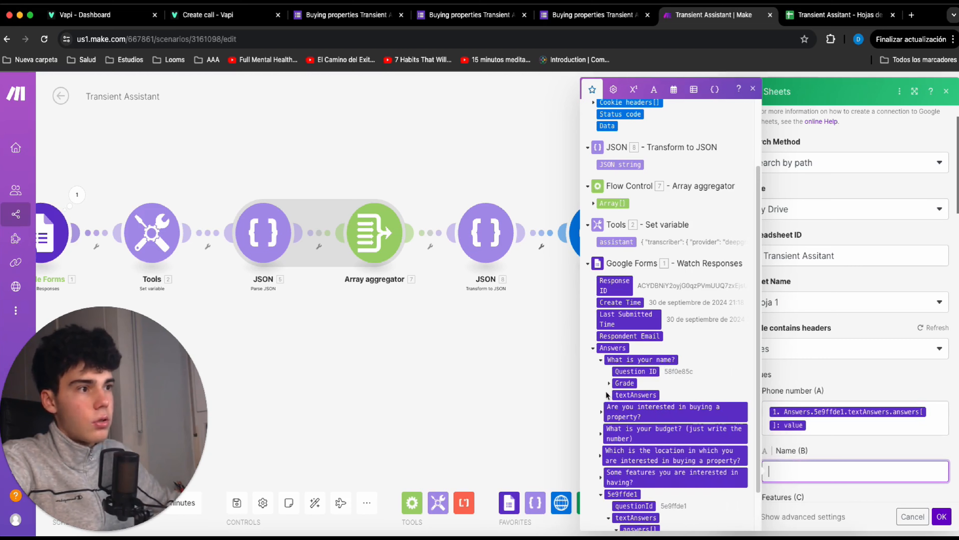
pyautogui.click(608, 395)
pyautogui.click(616, 407)
pyautogui.click(640, 418)
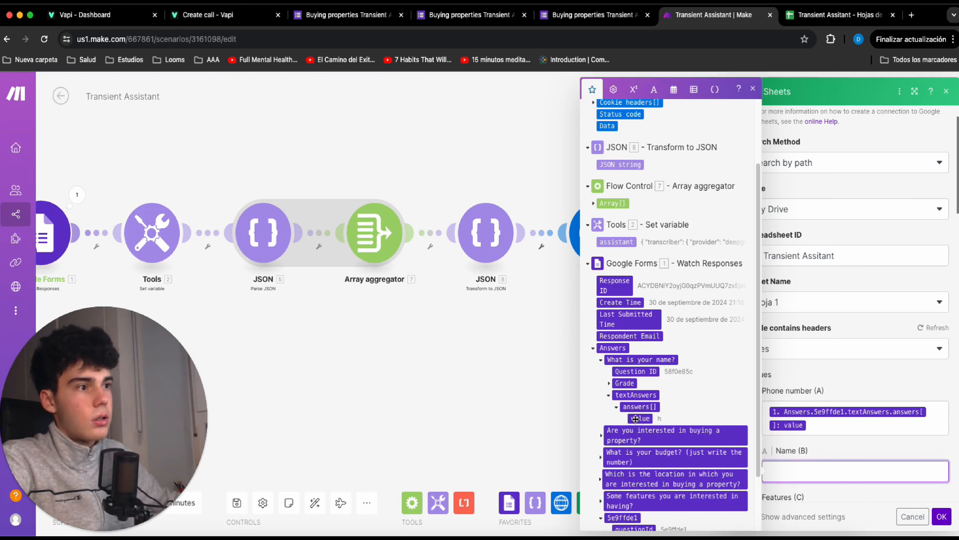
# Map Features, Location and Budget to their form answer values, fill Call sent? with "Call sent", and confirm the Google Sheets module.
pyautogui.press('Tab')
pyautogui.scroll(-2, 589, 412)
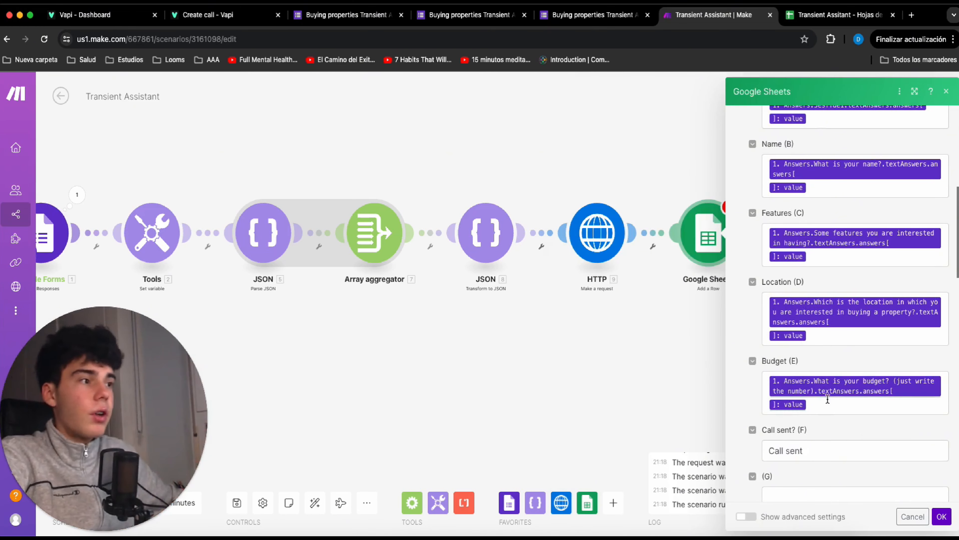
pyautogui.scroll(-1, 803, 410)
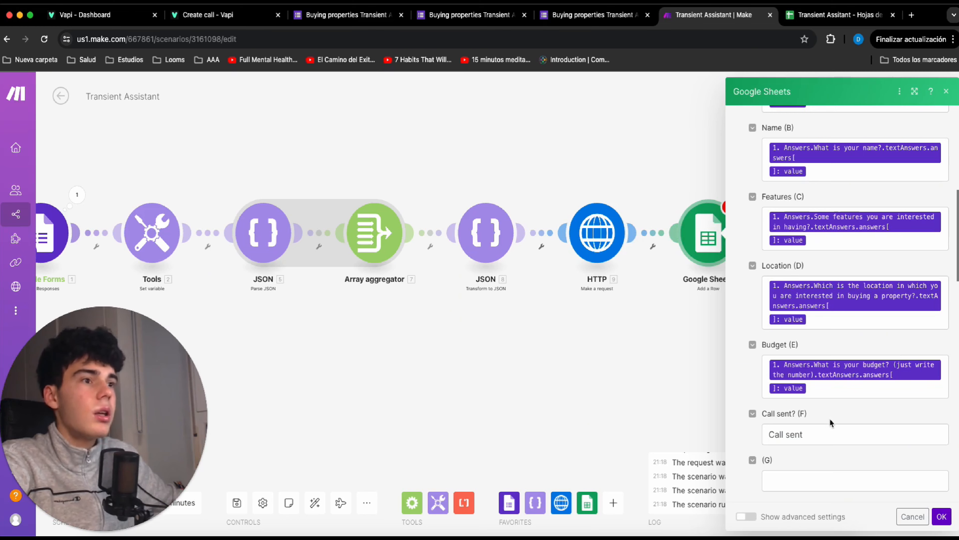
pyautogui.click(942, 516)
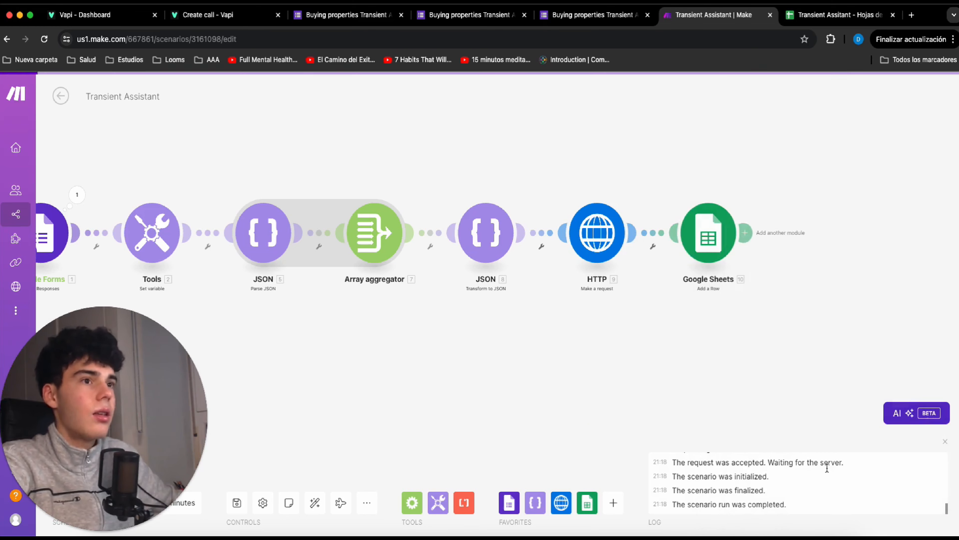
pyautogui.moveTo(666, 365); pyautogui.dragTo(727, 355)
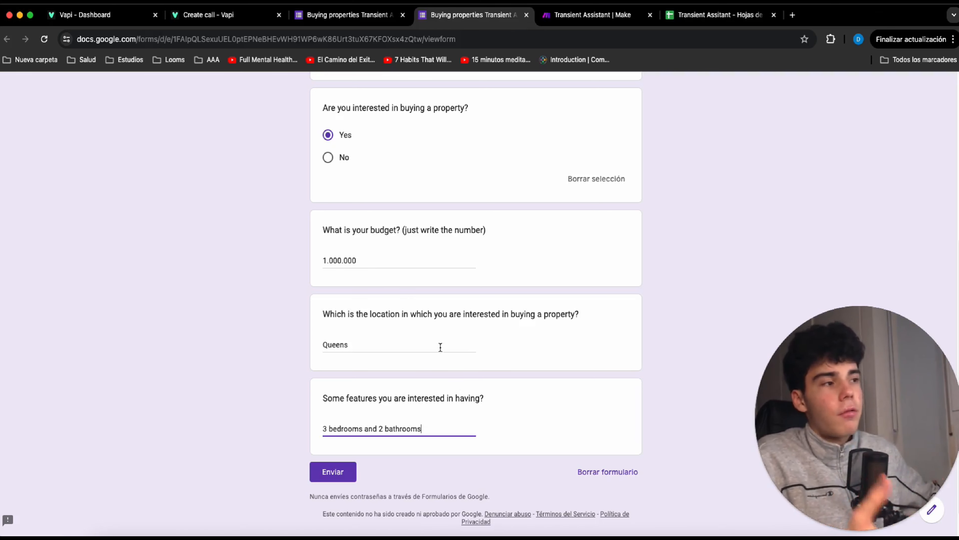
# Submit the completed property form as a test lead and run the Make scenario once.
pyautogui.click(352, 471)
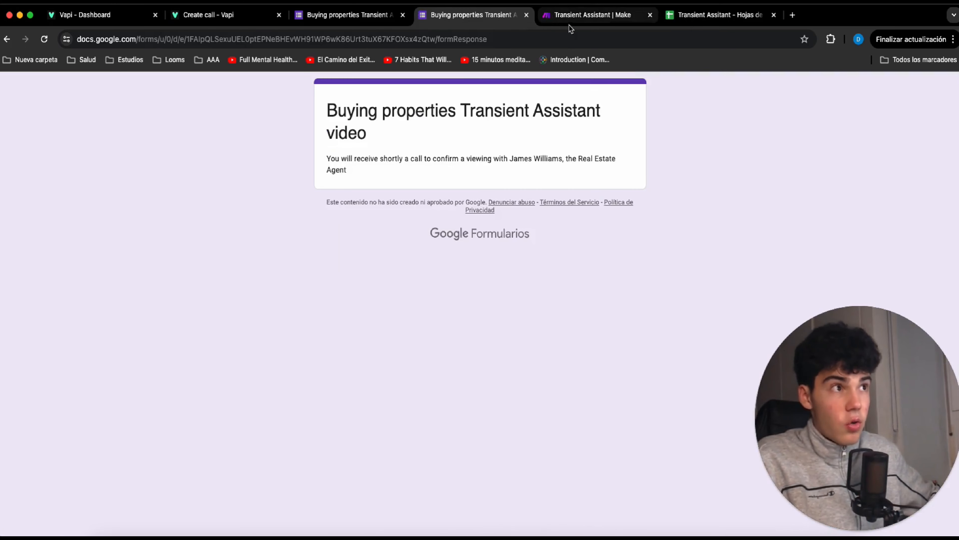
pyautogui.click(578, 16)
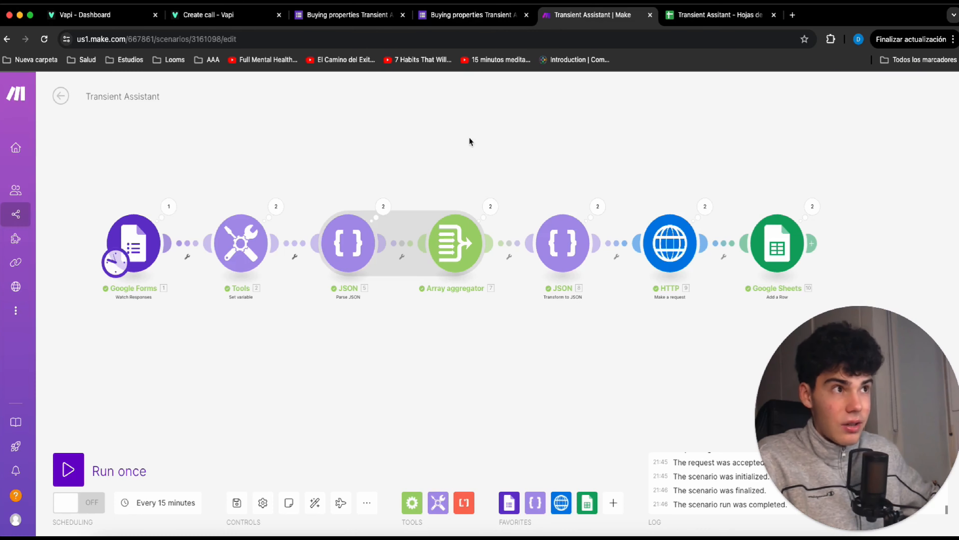
pyautogui.click(120, 471)
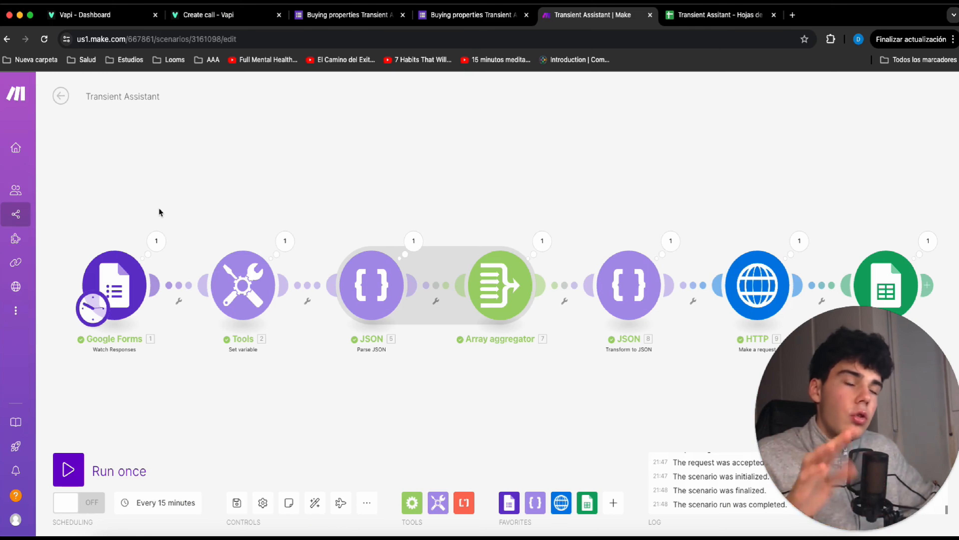
# Examine the Google Forms module's output bundle down to the text value of the features answer.
pyautogui.click(156, 242)
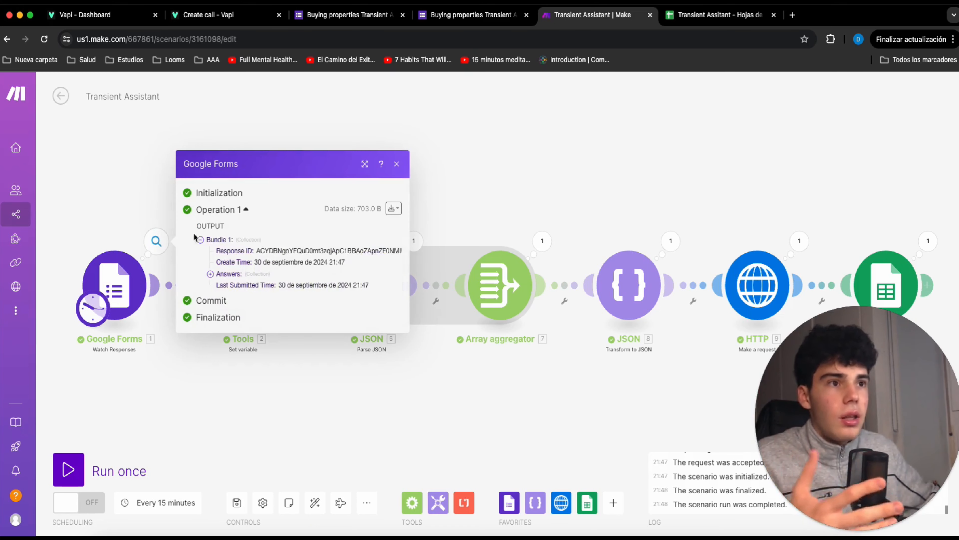
pyautogui.click(231, 274)
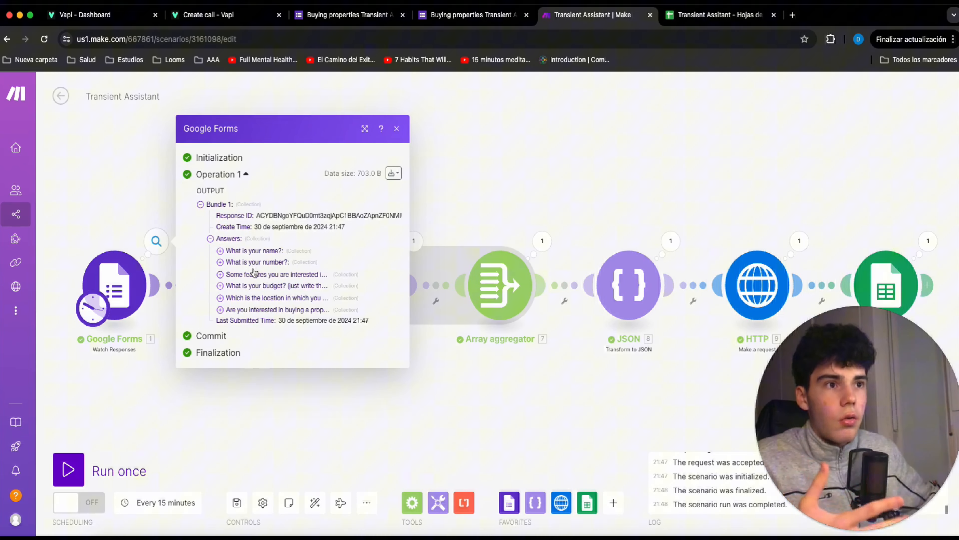
pyautogui.click(264, 276)
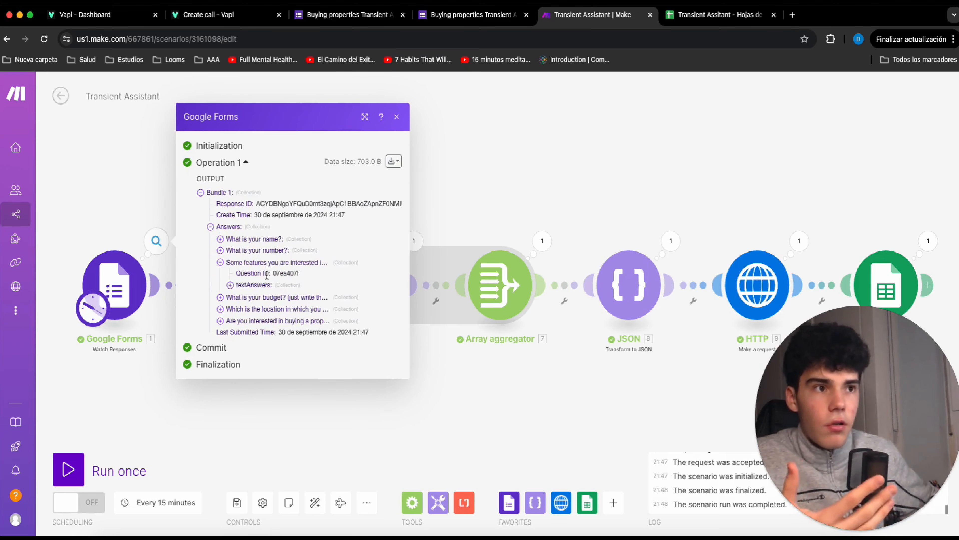
pyautogui.click(280, 288)
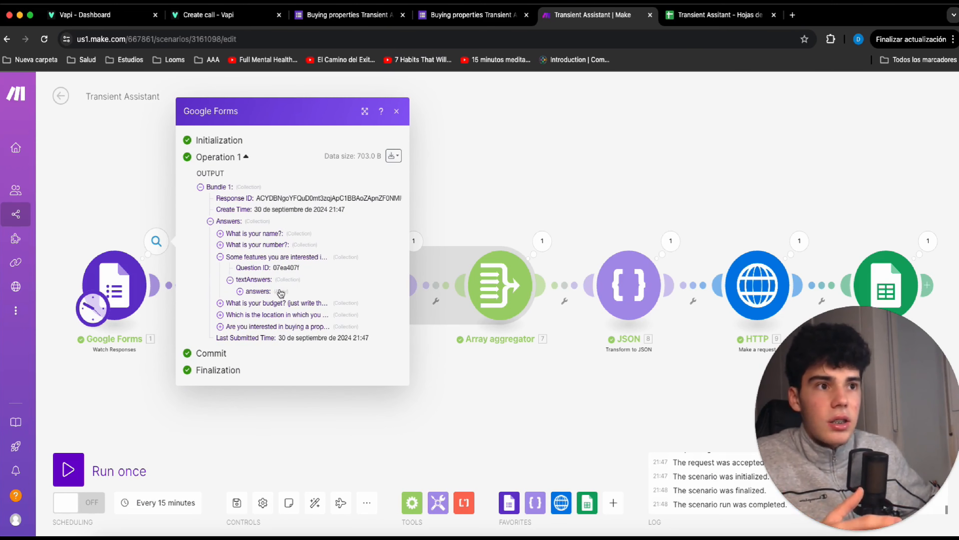
pyautogui.click(285, 294)
pyautogui.click(292, 298)
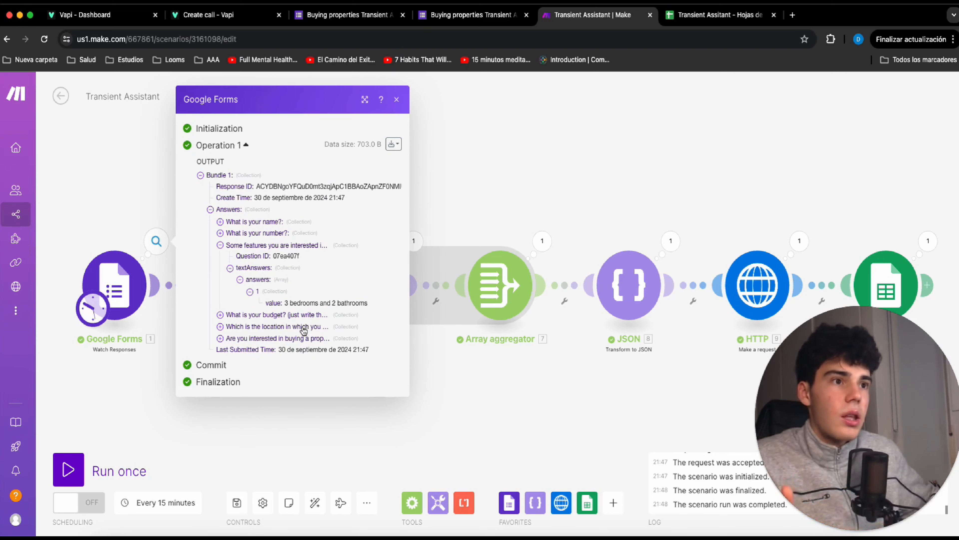
# Examine the text value of the location answer in the Google Forms output, and close the output details.
pyautogui.click(270, 328)
pyautogui.click(264, 340)
pyautogui.click(285, 353)
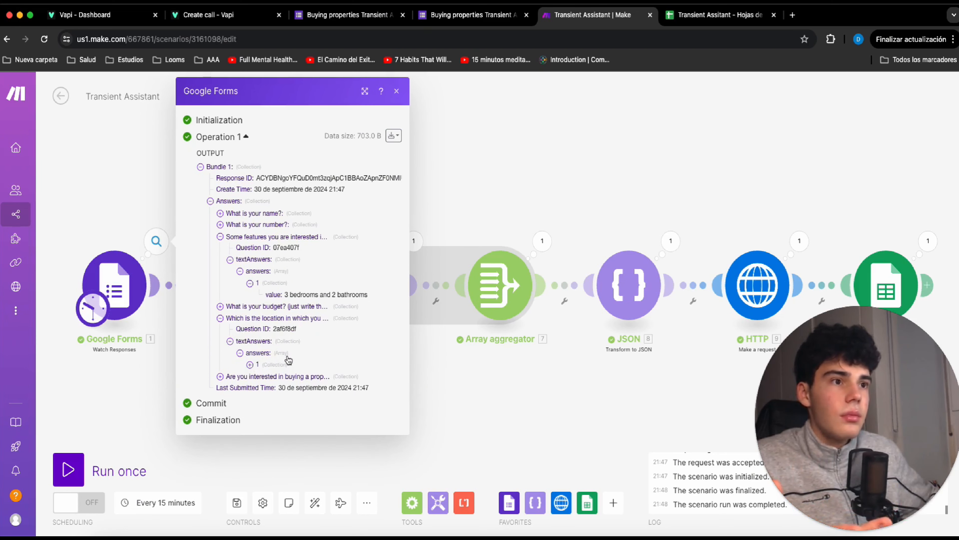
pyautogui.click(289, 364)
pyautogui.click(454, 375)
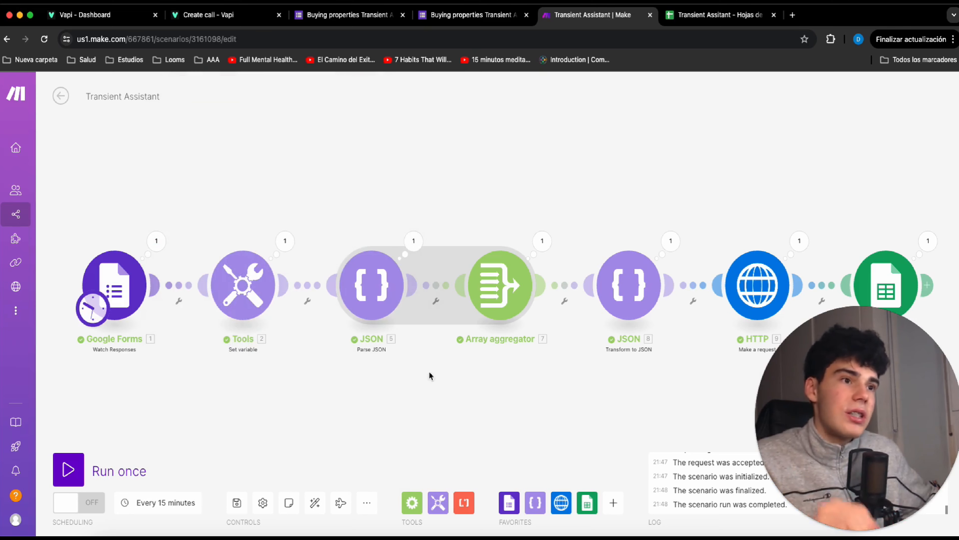
# Check the logged lead row in the Transient Assitant spreadsheet in Google Sheets, and return to the Make scenario.
pyautogui.click(703, 19)
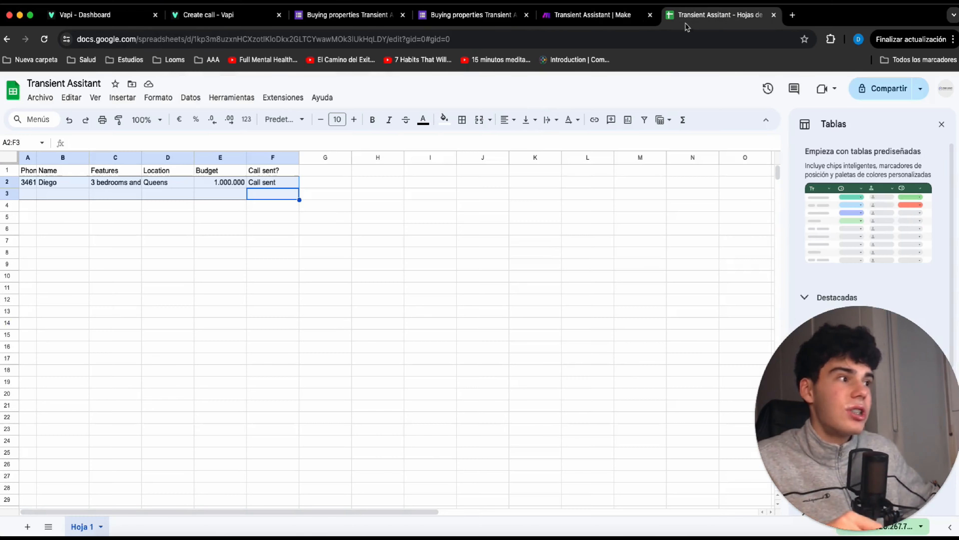
pyautogui.click(369, 199)
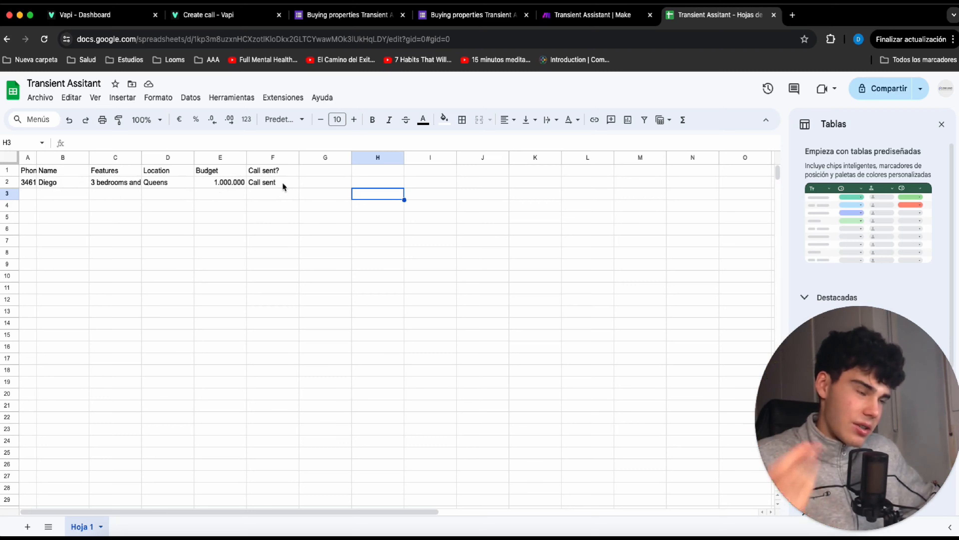
pyautogui.click(589, 17)
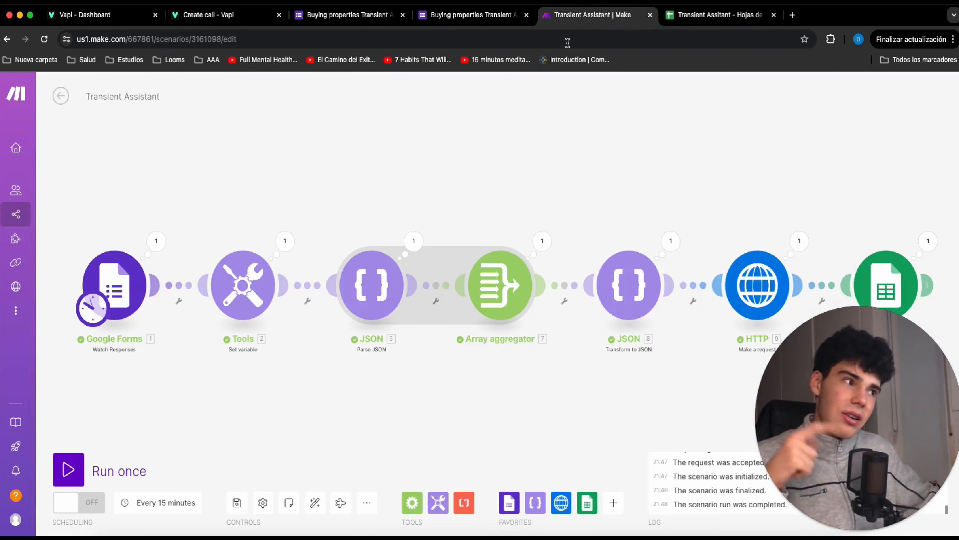